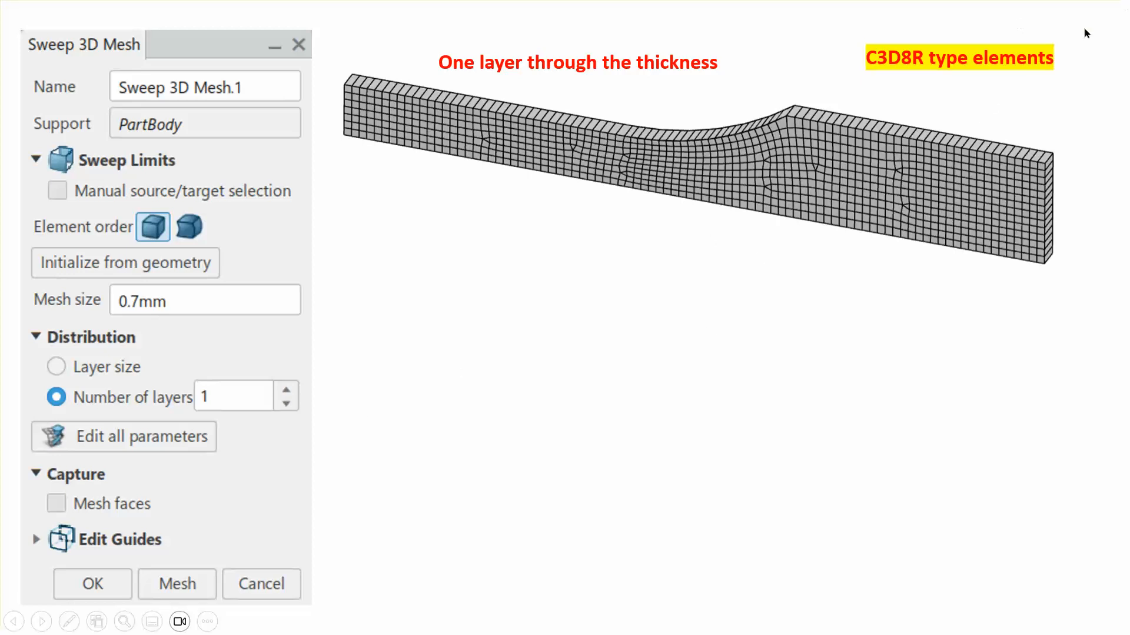
pyautogui.click(984, 413)
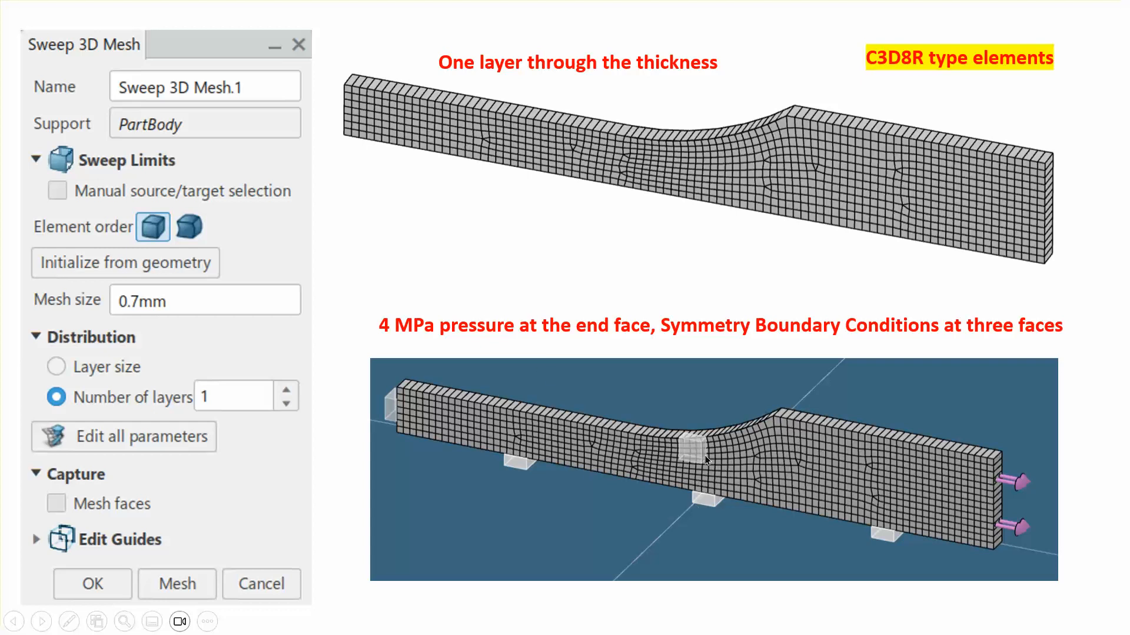
pyautogui.click(513, 255)
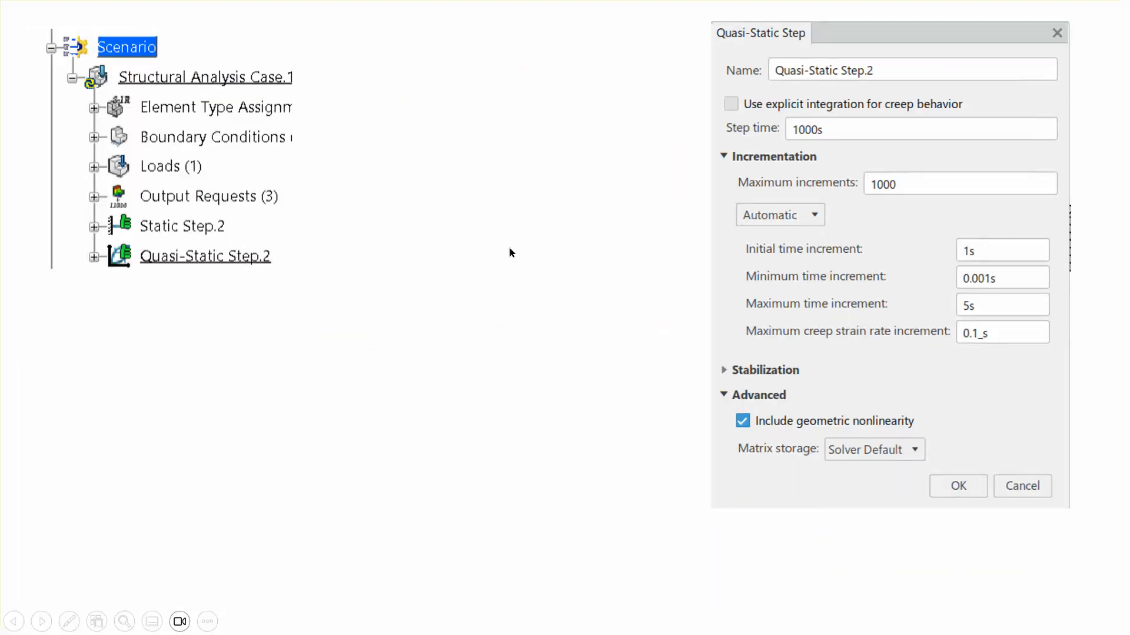
pyautogui.click(558, 242)
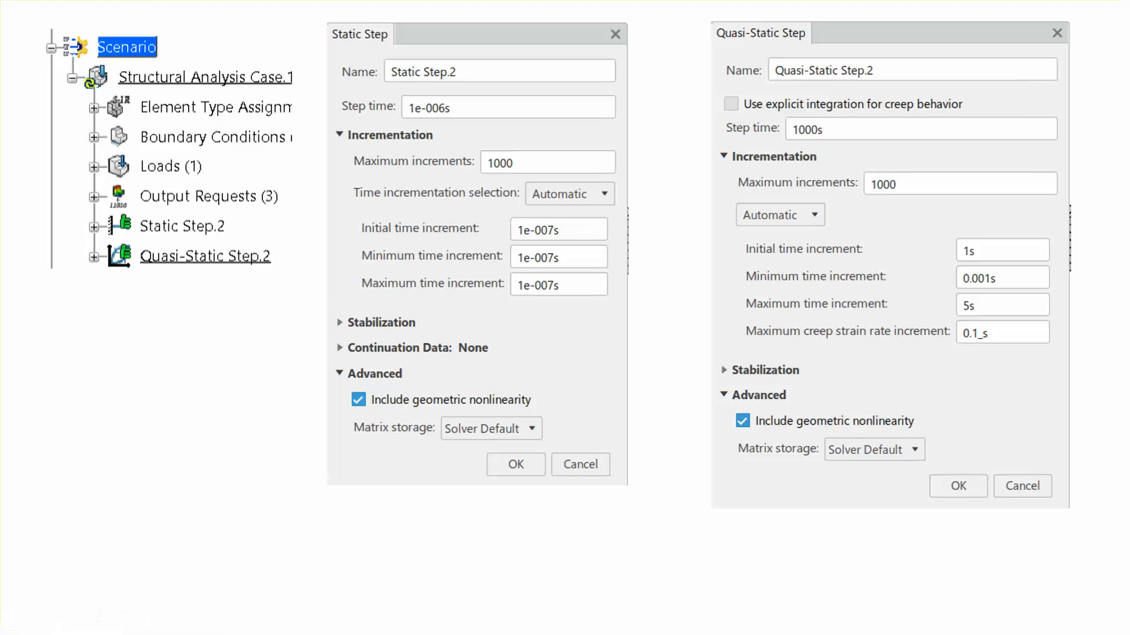
pyautogui.click(650, 184)
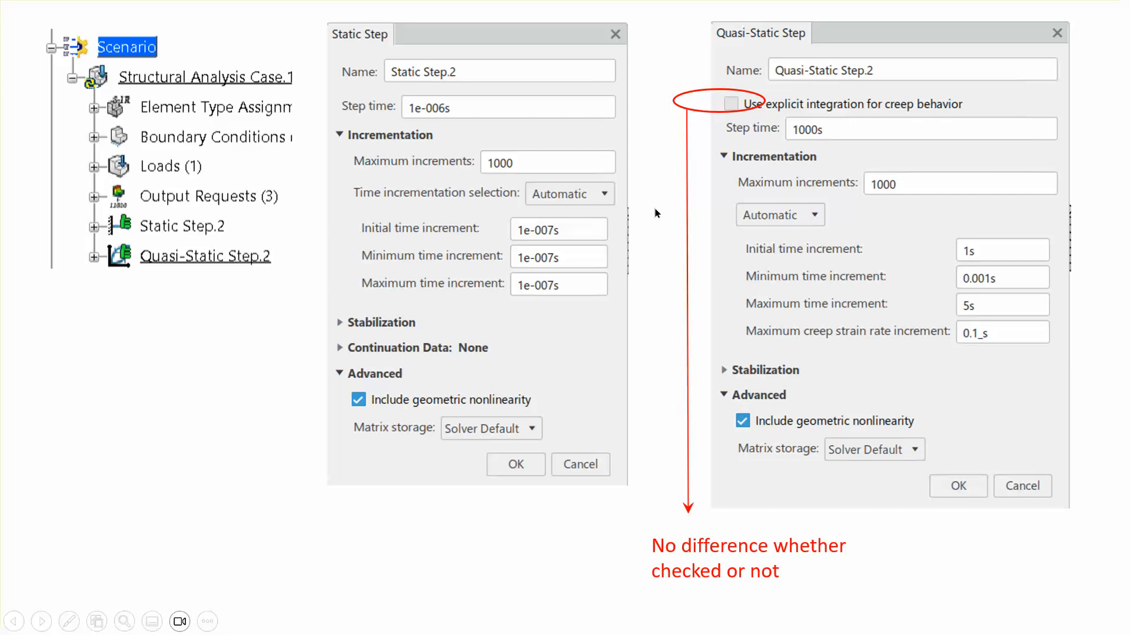
pyautogui.click(656, 213)
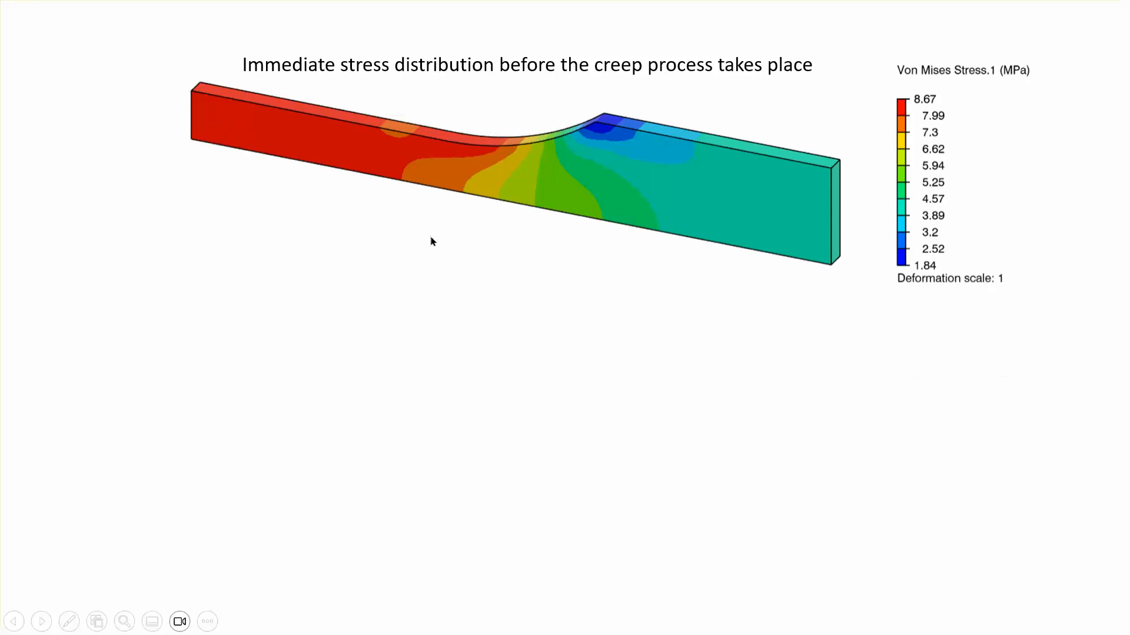
pyautogui.click(919, 377)
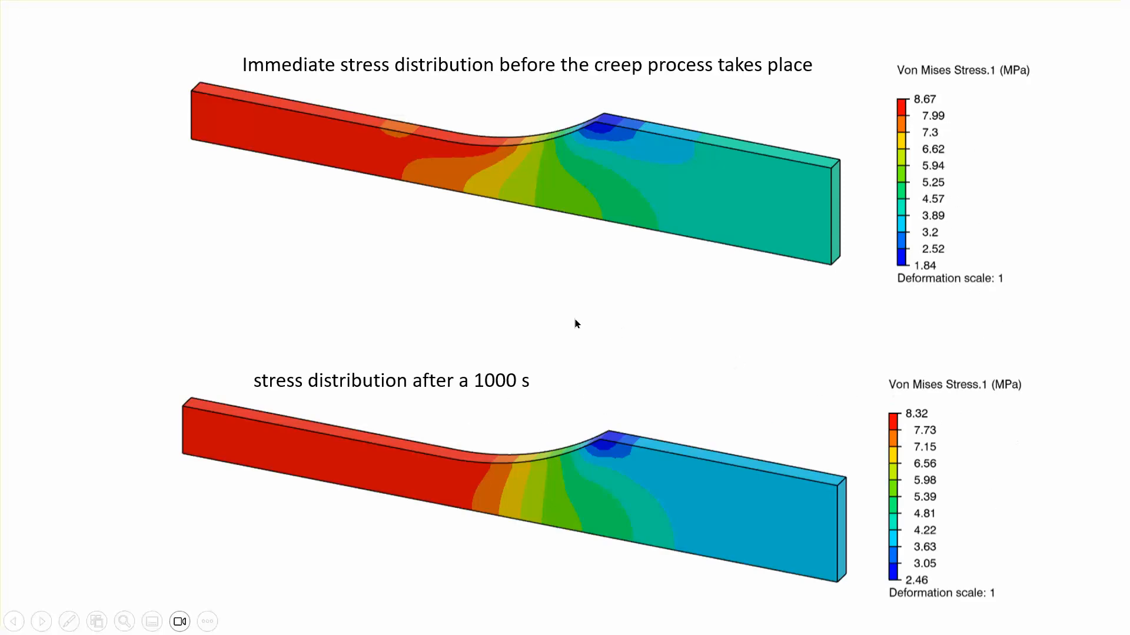
pyautogui.click(540, 310)
pyautogui.click(538, 312)
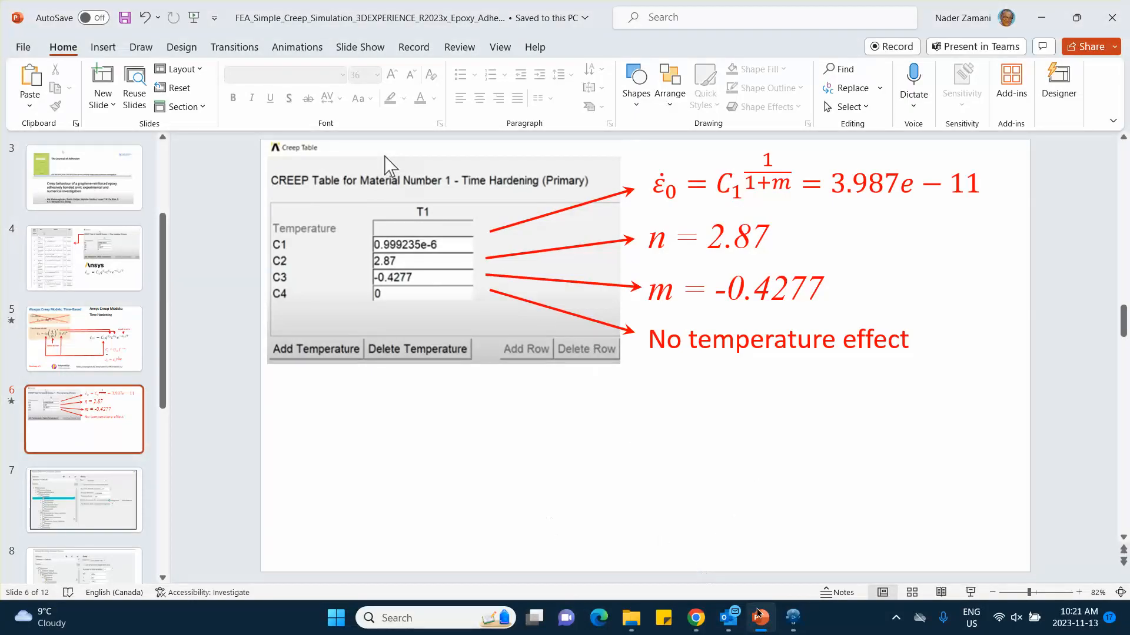
# Step: Switch to 3DEXPERIENCE and start a new sketch on the yz plane, viewed face-on
pyautogui.click(793, 619)
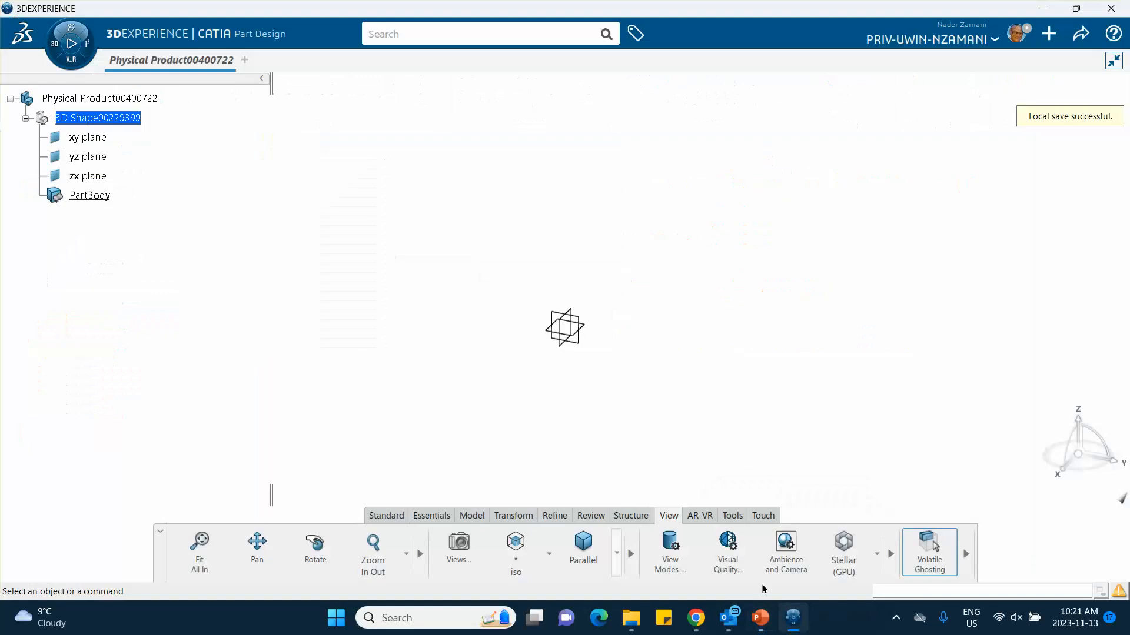
pyautogui.click(896, 620)
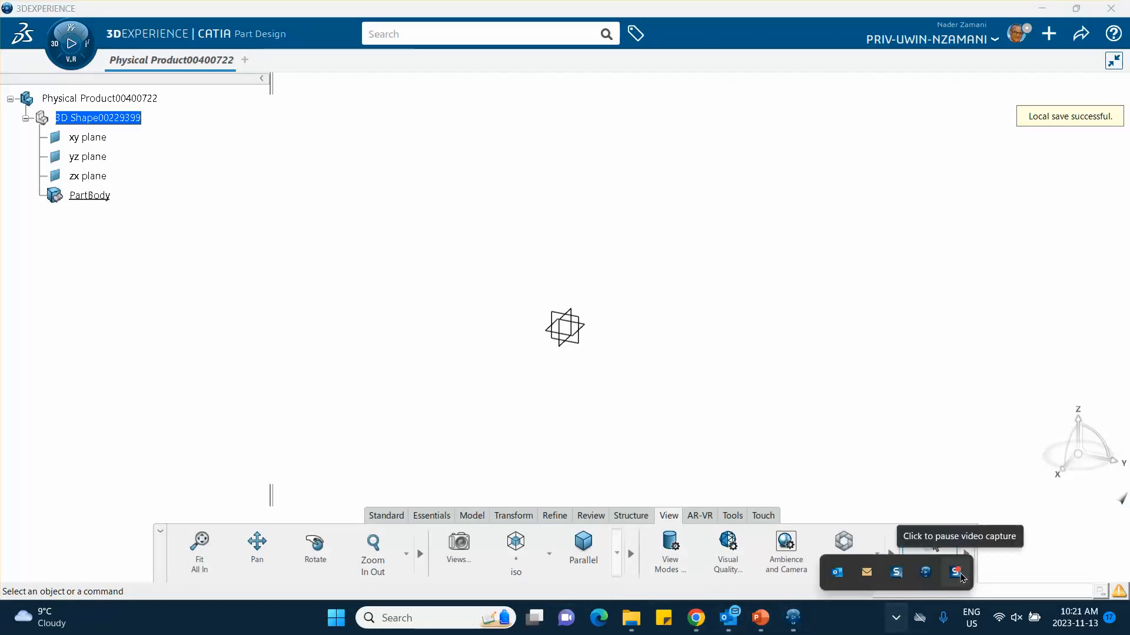
pyautogui.click(956, 576)
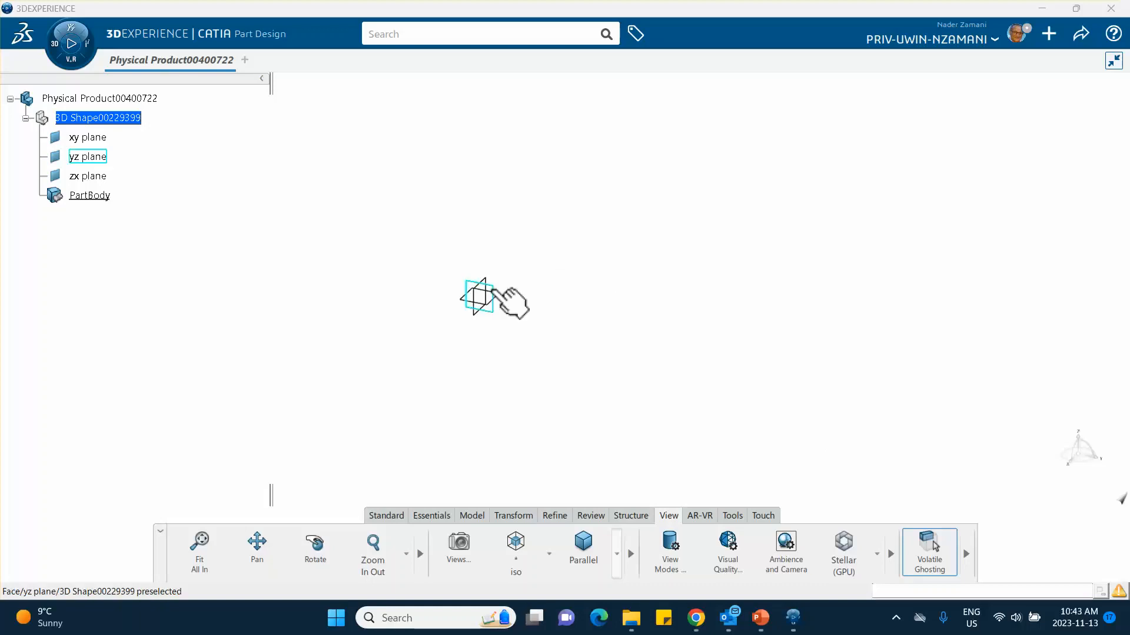
pyautogui.click(493, 291)
pyautogui.click(591, 237)
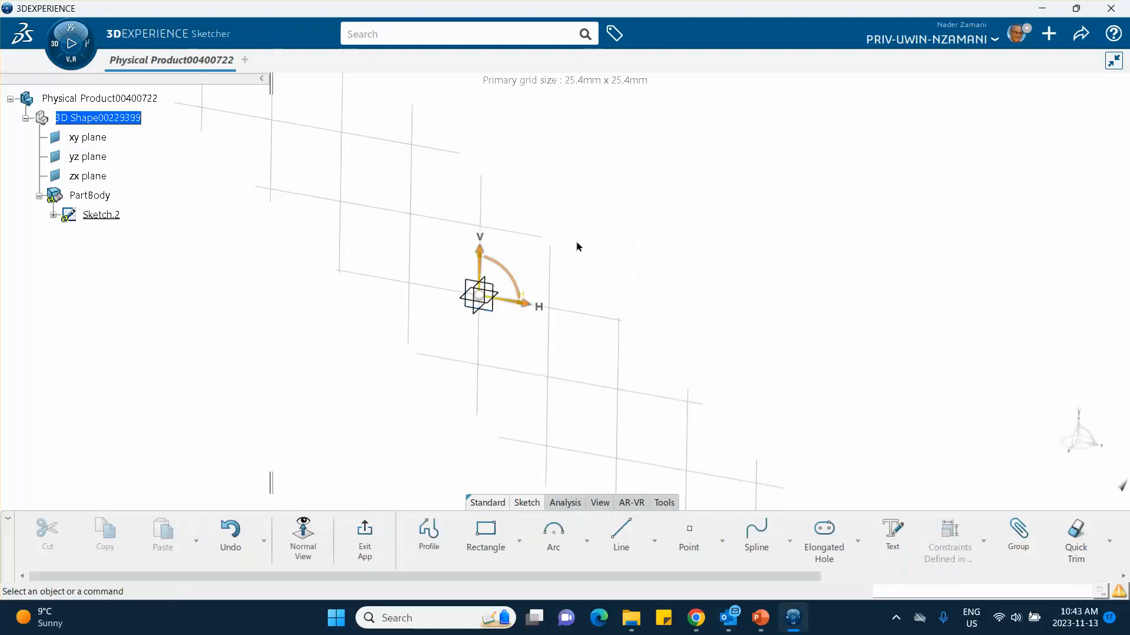
pyautogui.moveTo(417, 363); pyautogui.dragTo(403, 374, button='middle')
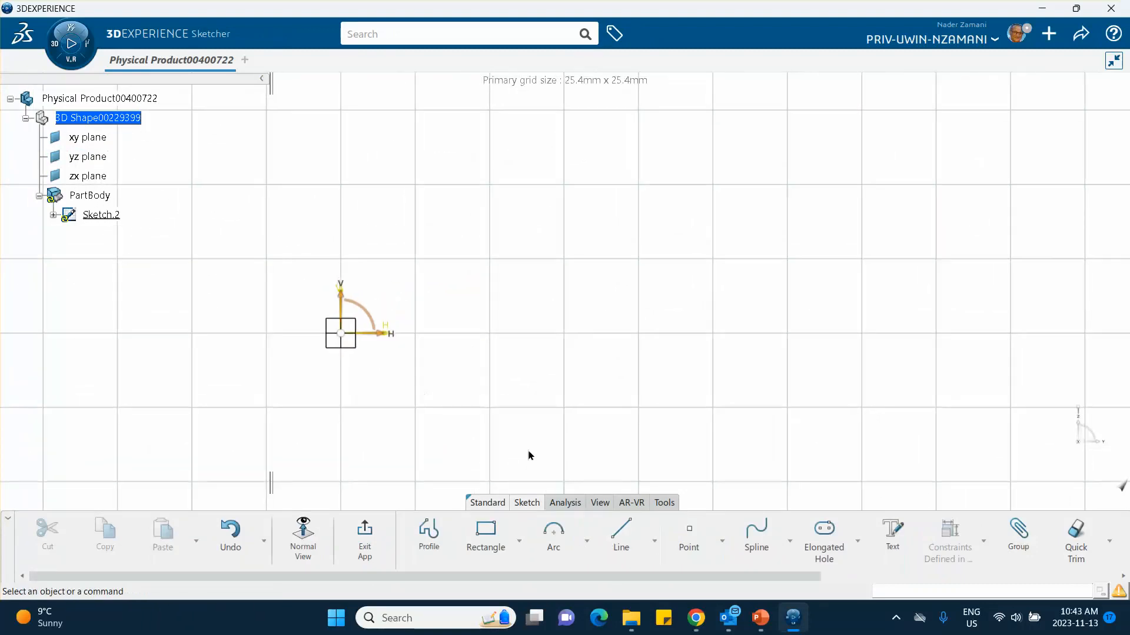
# Step: Check the specimen dimensions in the PowerPoint drawing and, back in 3DEXPERIENCE, sketch a horizontal Profile line about 175 mm long from the origin
pyautogui.click(760, 618)
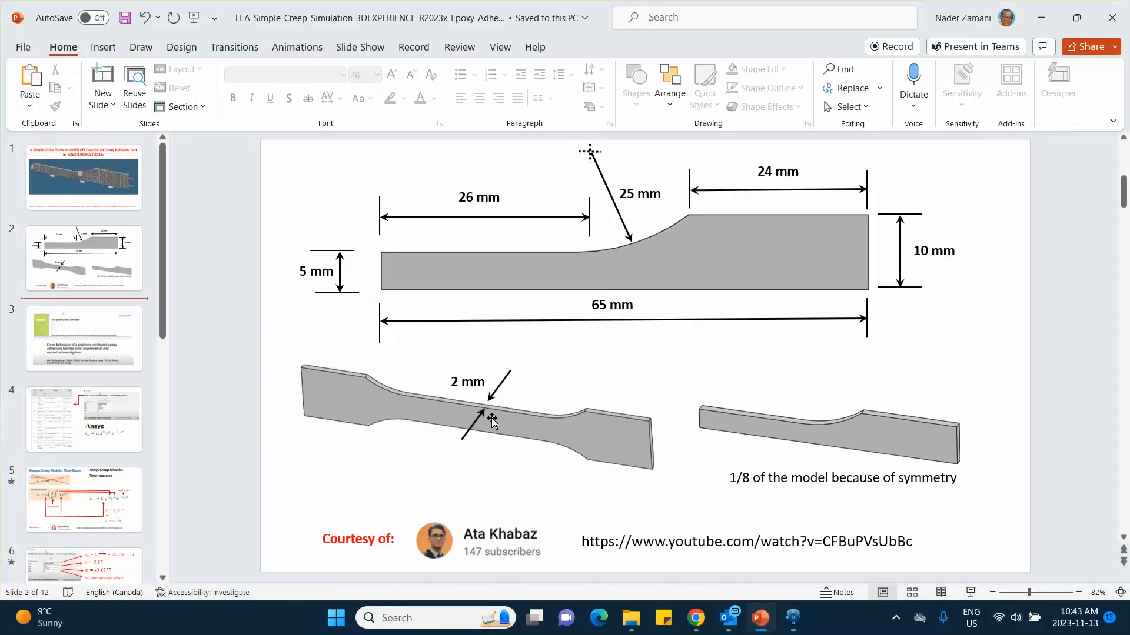
pyautogui.click(1041, 18)
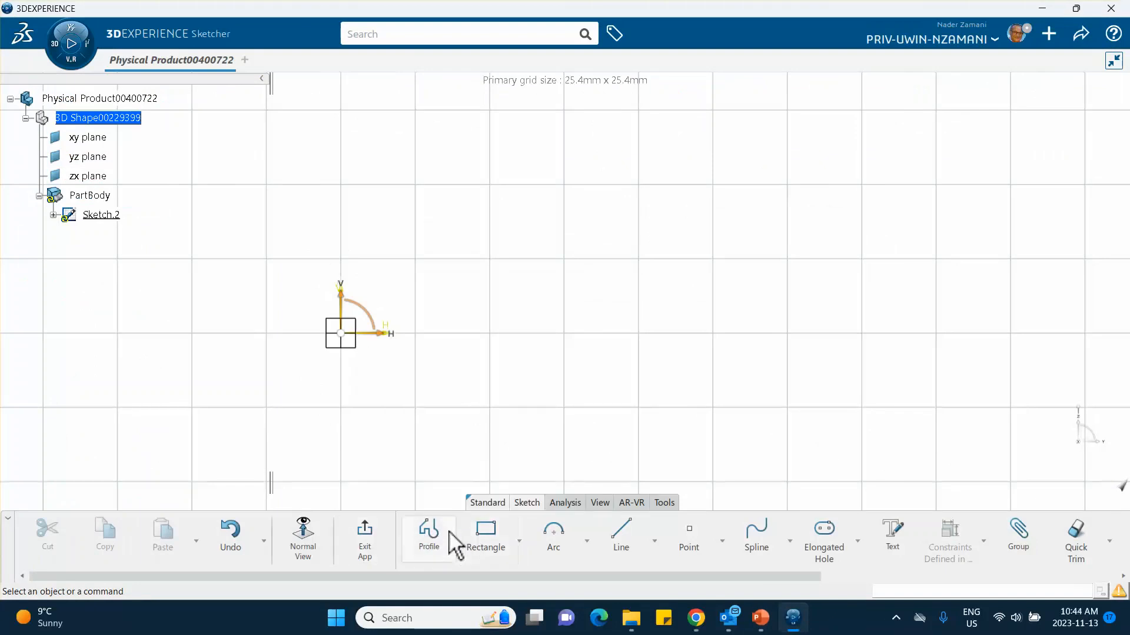
pyautogui.click(429, 539)
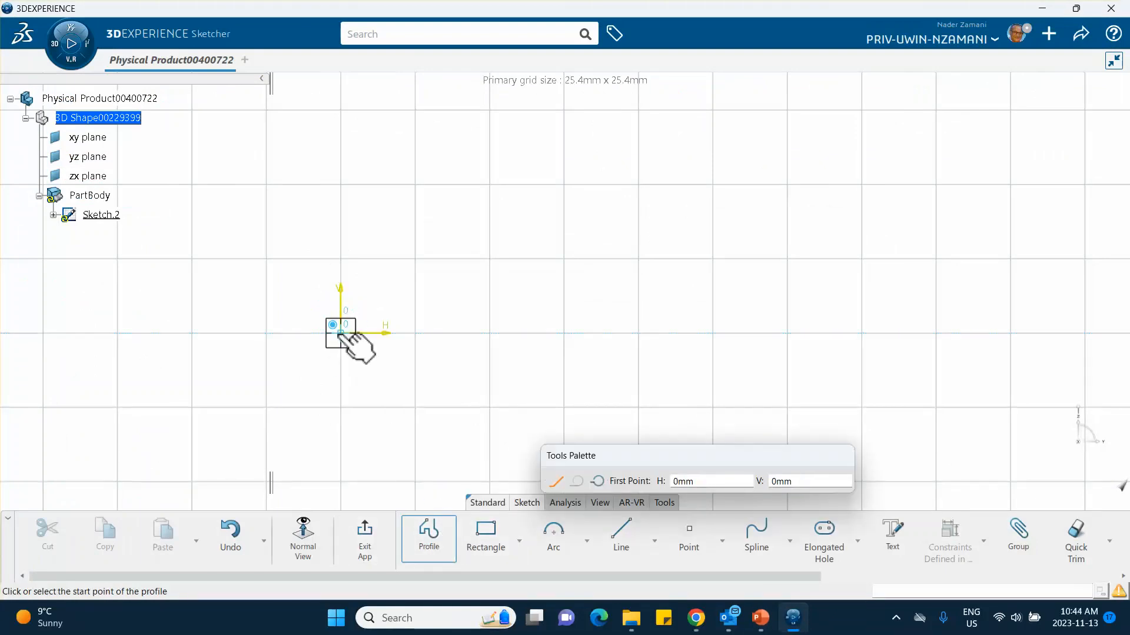
pyautogui.click(341, 333)
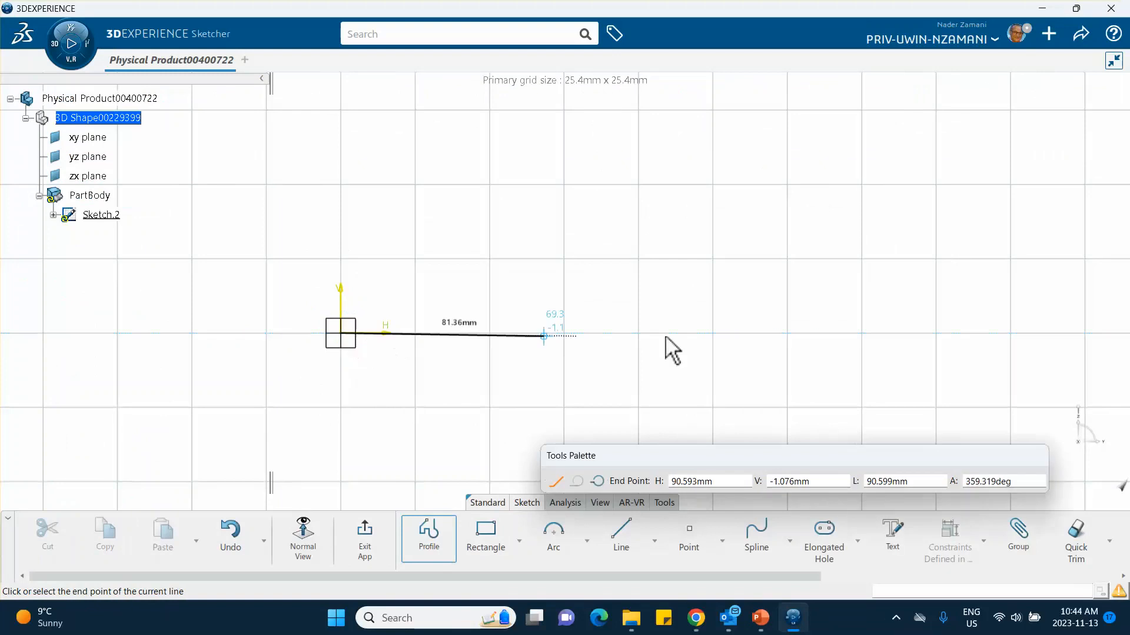
pyautogui.click(853, 333)
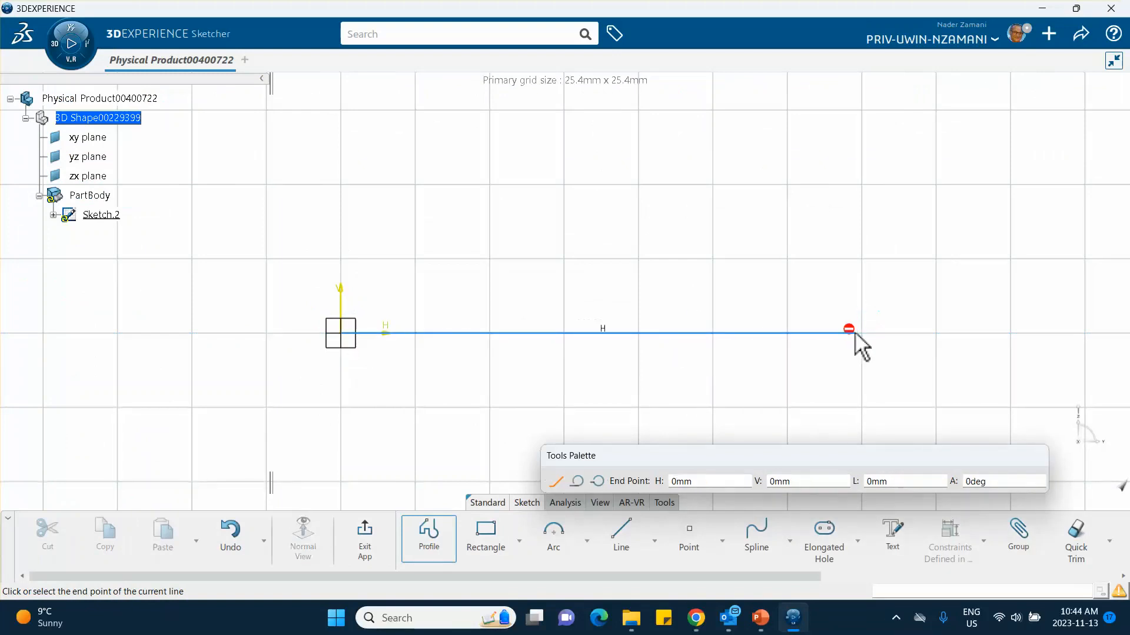
pyautogui.press('Escape')
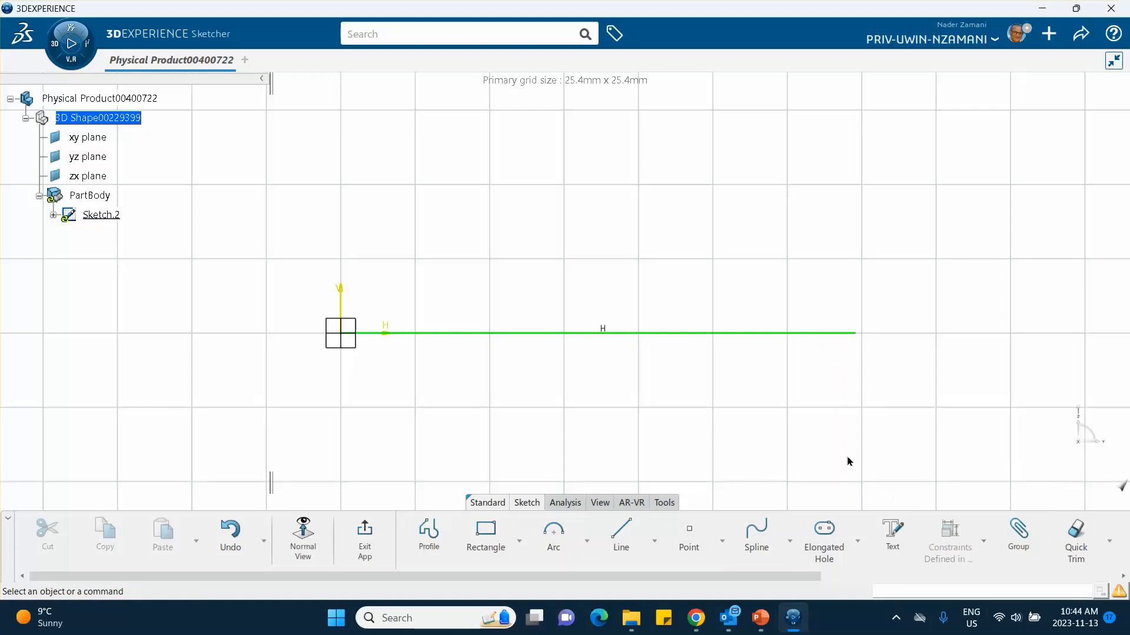
# Step: Add a length constraint below the horizontal base line and set it to 65 mm
pyautogui.click(984, 542)
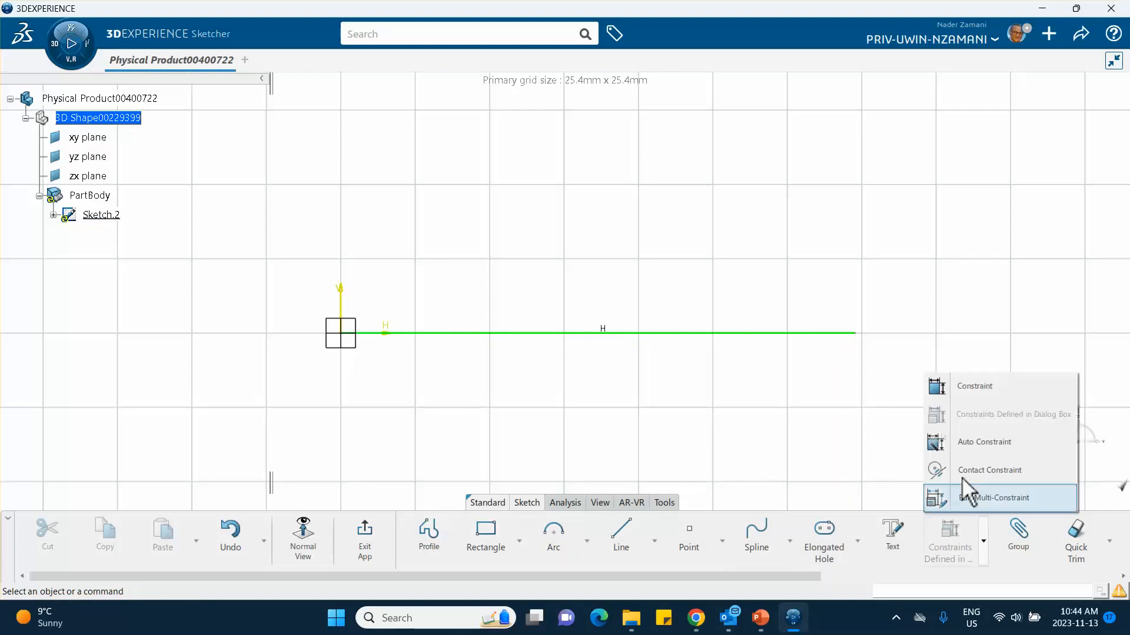
pyautogui.click(963, 389)
pyautogui.click(654, 333)
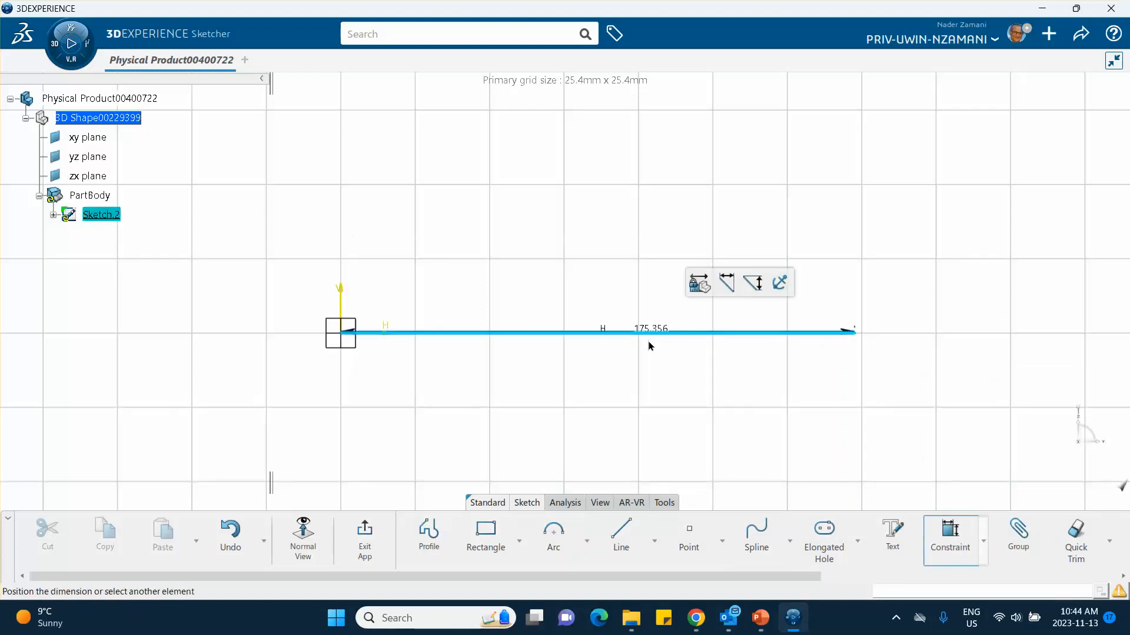
pyautogui.click(649, 367)
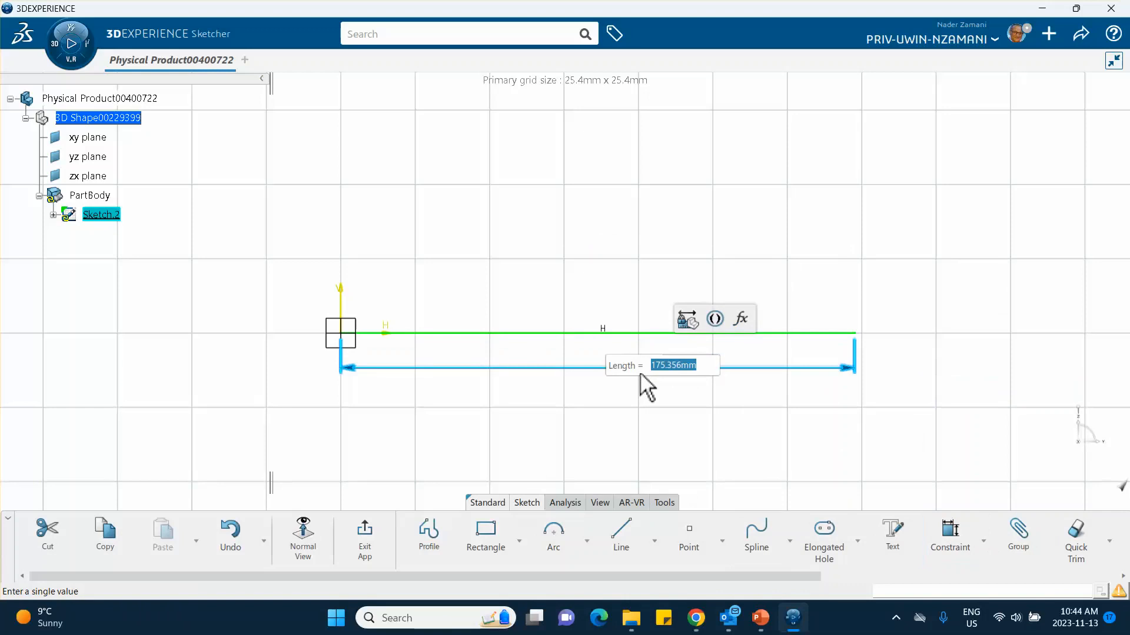
pyautogui.write('65')
pyautogui.press('Return')
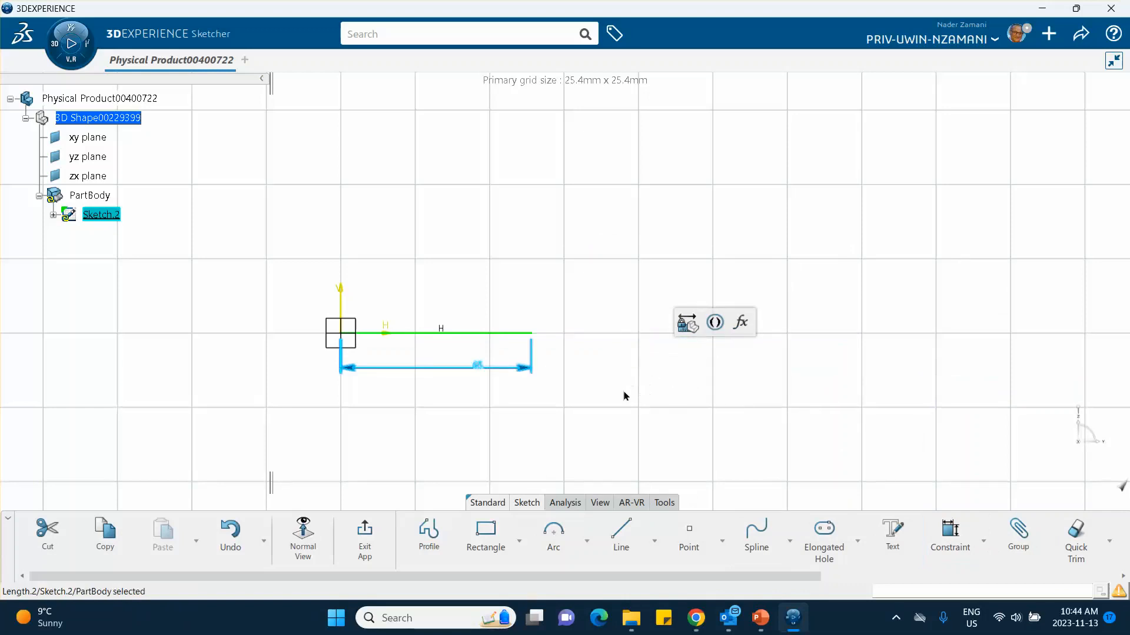
# Step: Continue the profile from the base line's far end with a vertical line about 8.6 mm high and a horizontal line about 24 mm back toward the origin
pyautogui.moveTo(625, 396)
pyautogui.mouseDown(button='middle')
pyautogui.moveTo(628, 386)
pyautogui.moveTo(732, 418)
pyautogui.moveTo(686, 335)
pyautogui.moveTo(592, 250)
pyautogui.moveTo(590, 227)
pyautogui.mouseUp(button='middle')
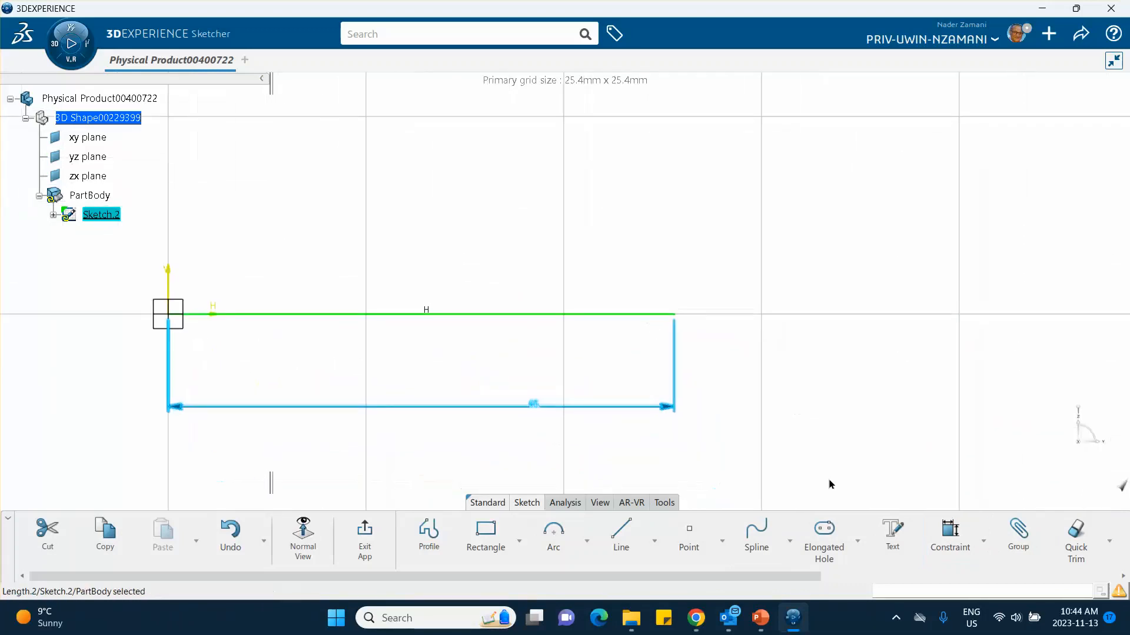
pyautogui.click(436, 536)
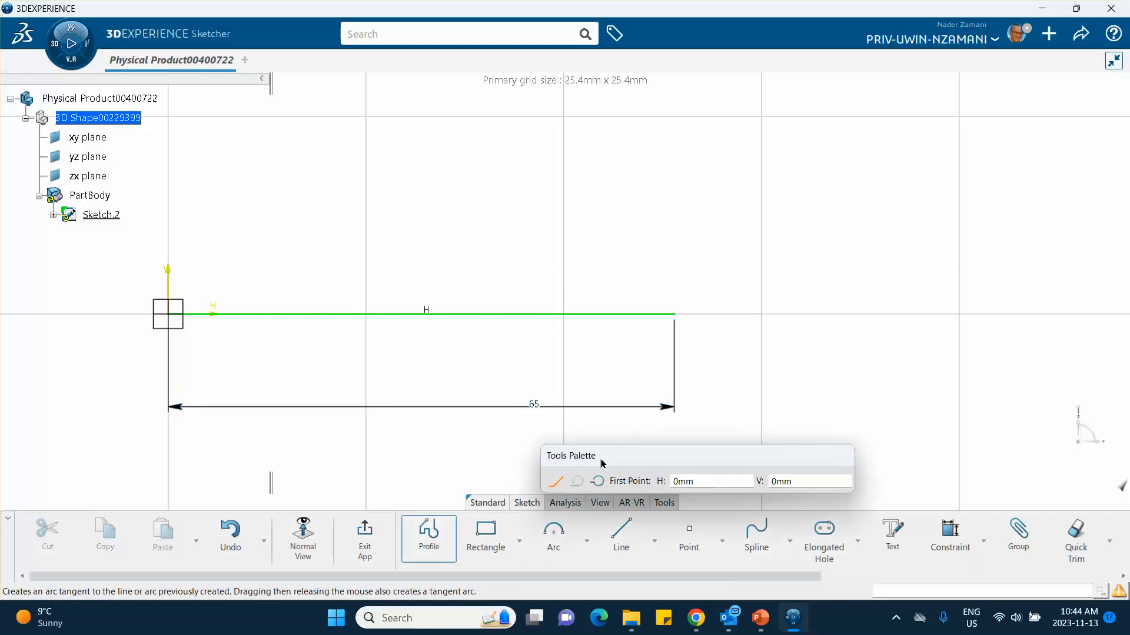
pyautogui.click(674, 313)
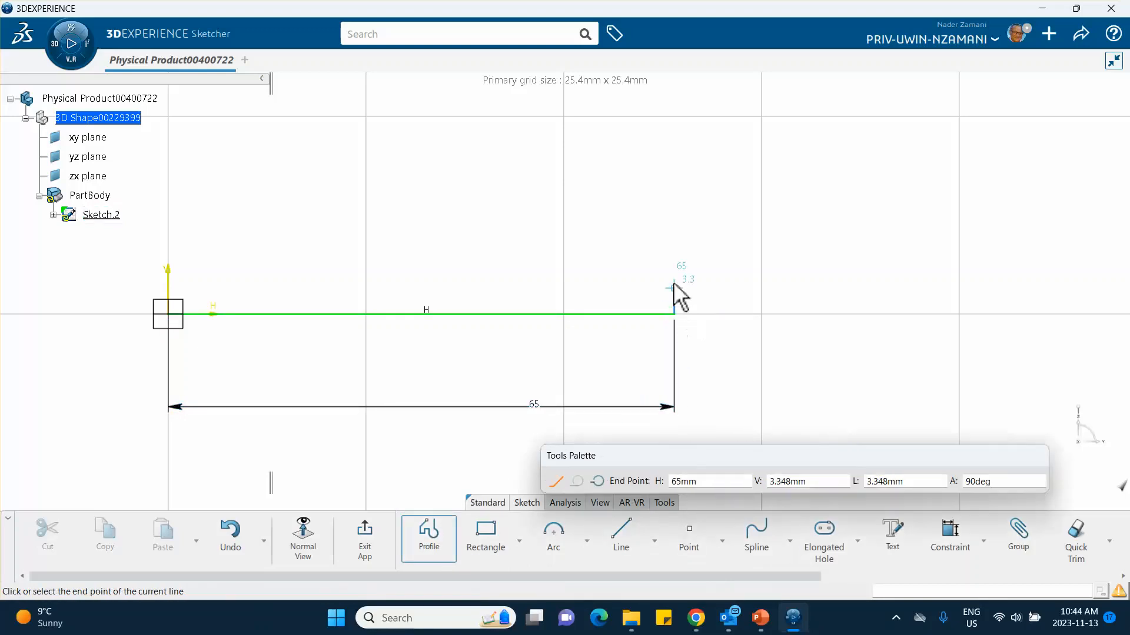
pyautogui.click(674, 247)
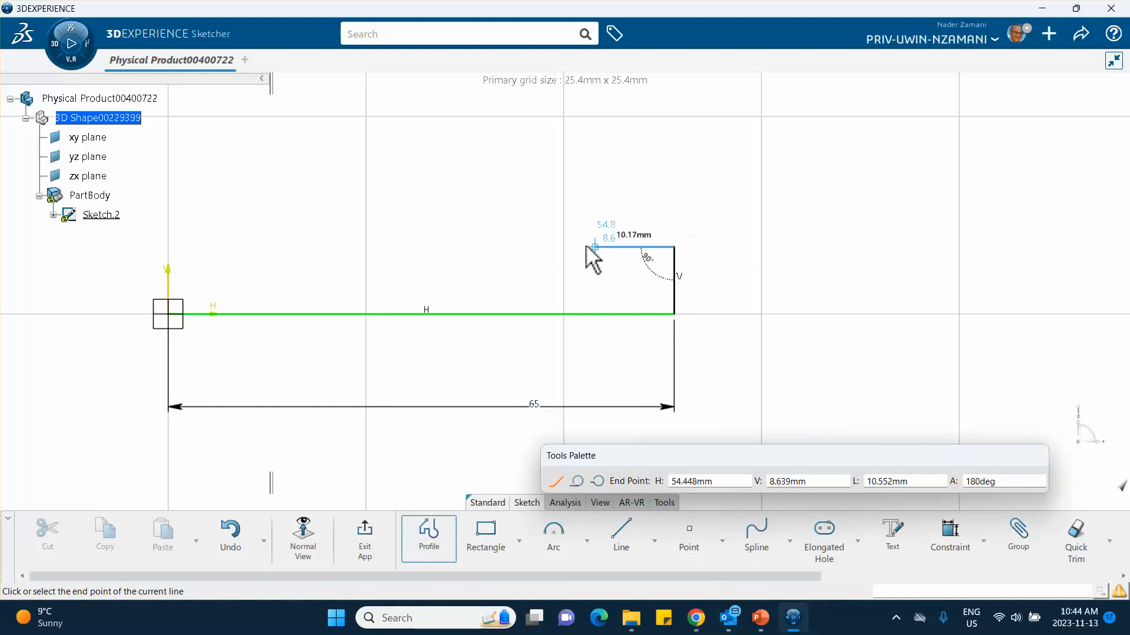
pyautogui.doubleClick(492, 250)
pyautogui.click(753, 350)
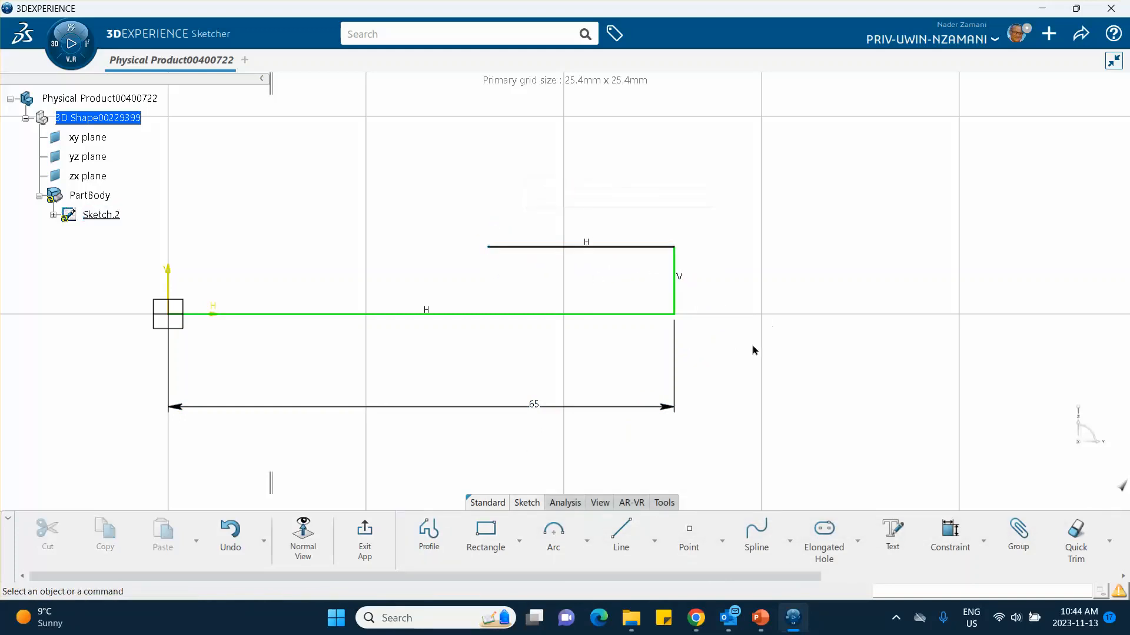
# Step: Add a length constraint to the vertical end line and set it to 10 mm
pyautogui.click(949, 535)
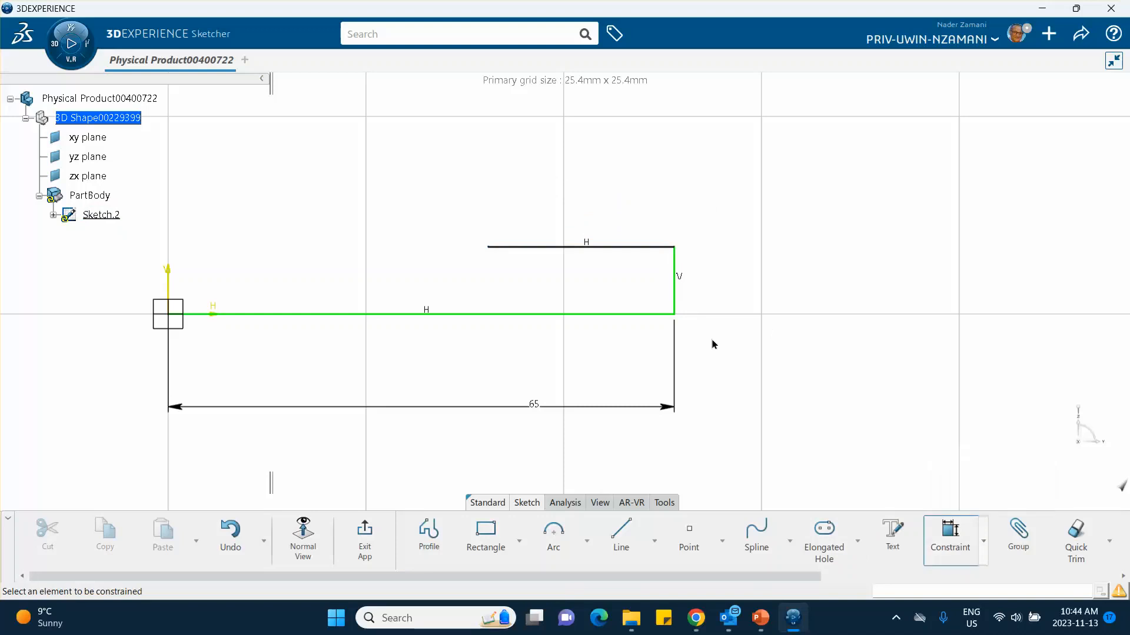
pyautogui.click(673, 287)
pyautogui.click(721, 296)
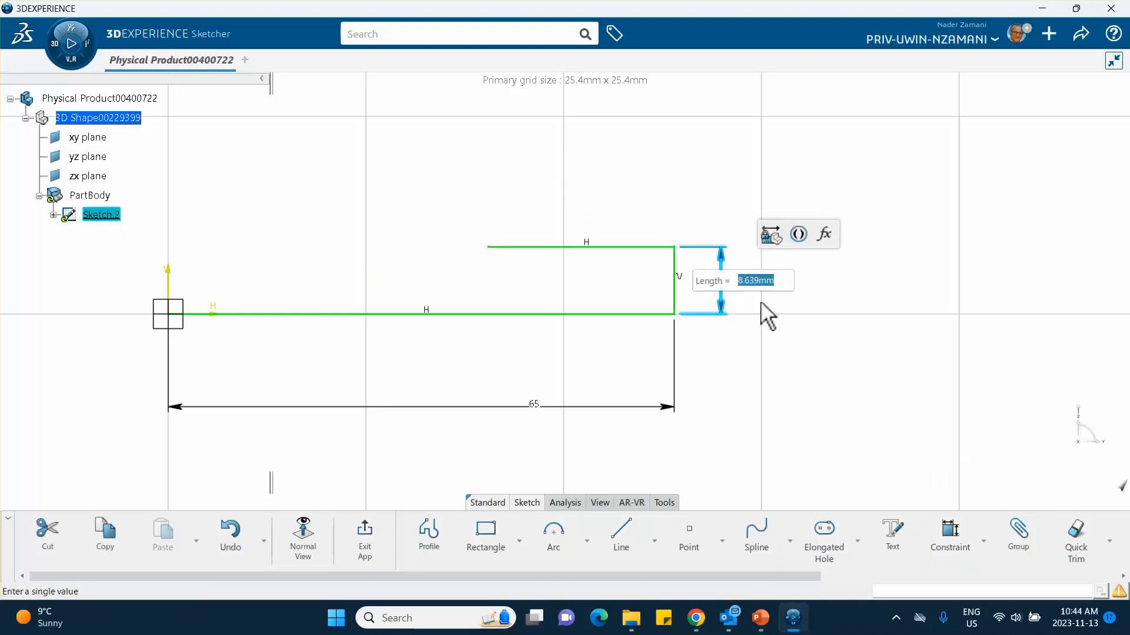
pyautogui.press('Return')
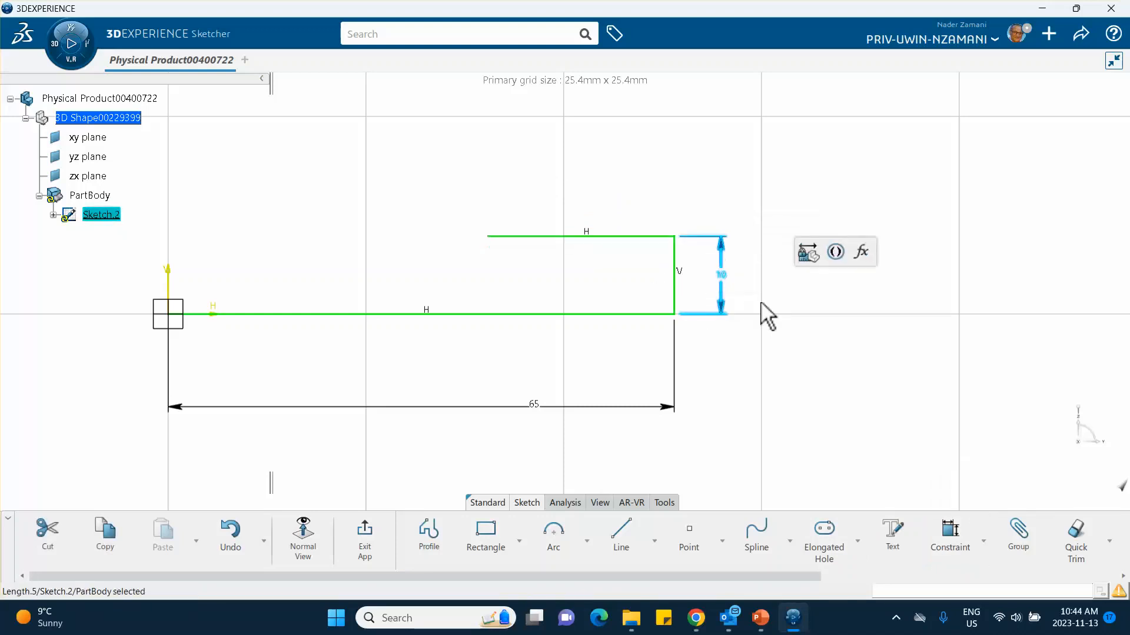
pyautogui.click(593, 242)
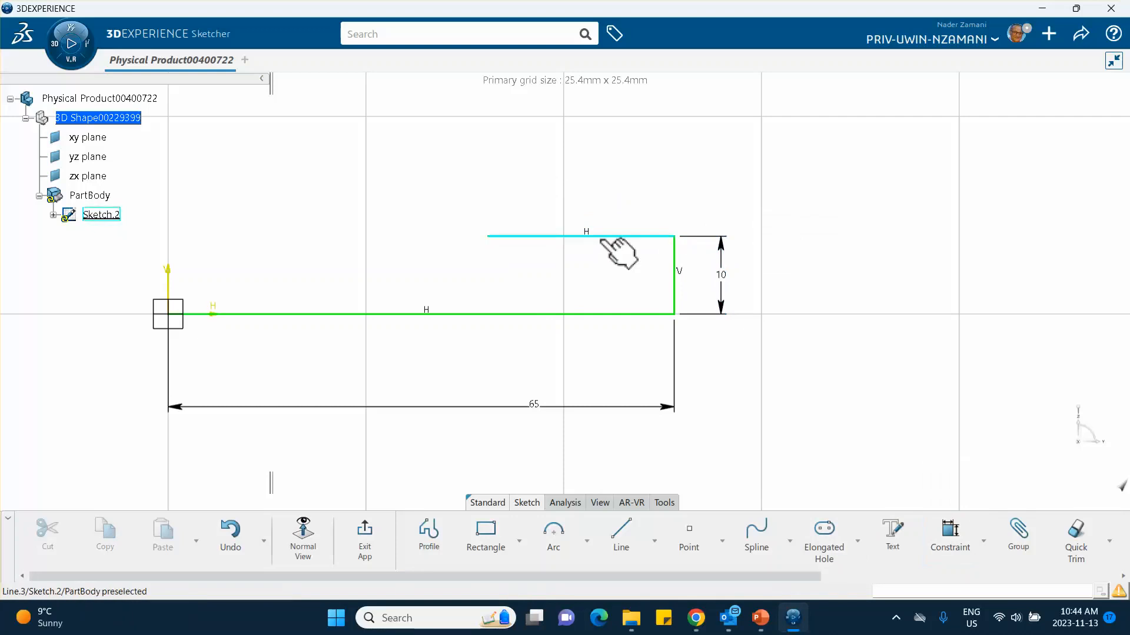
# Step: Check the specimen dimensions in the PowerPoint drawing and, back in 3DEXPERIENCE, constrain the upper horizontal line's length to 24 mm
pyautogui.click(760, 618)
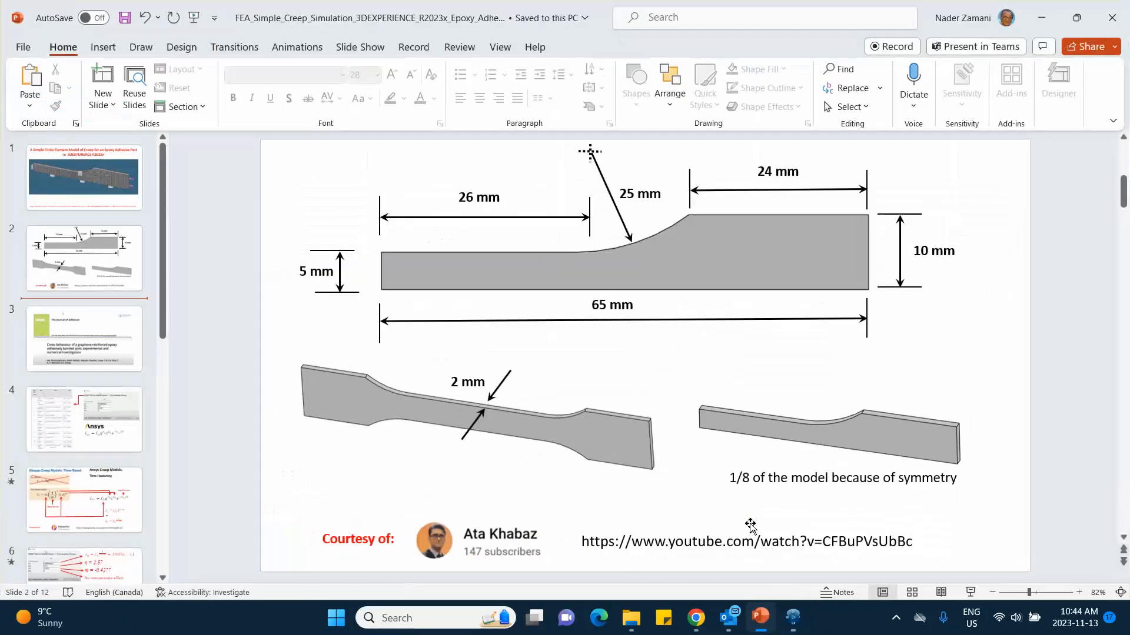
pyautogui.hotkey('alt', 'Tab')
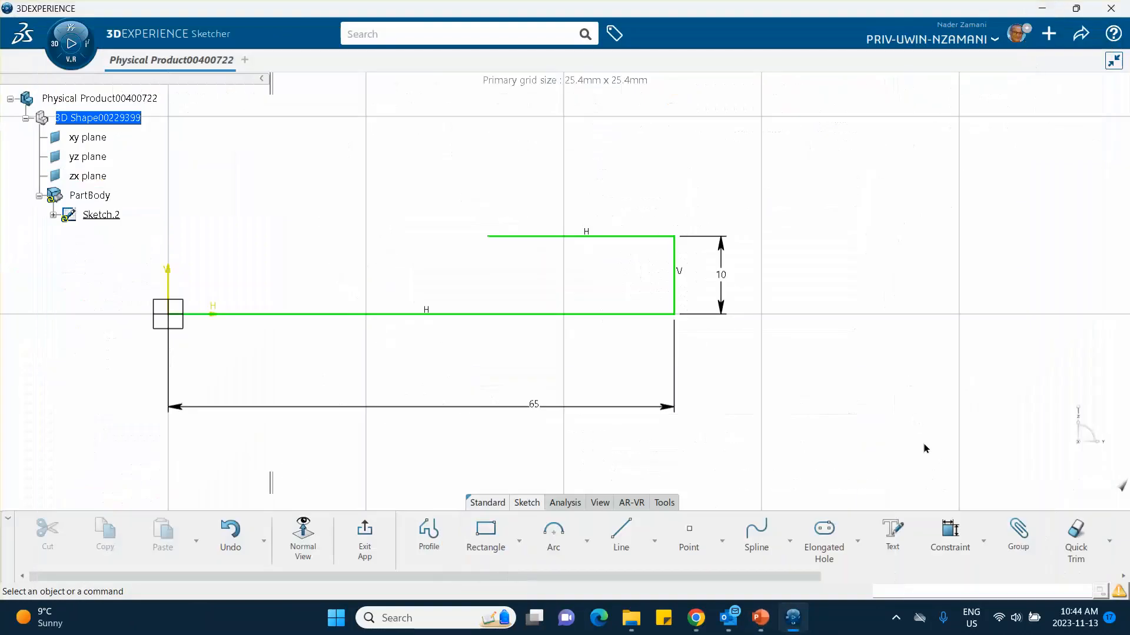
pyautogui.click(949, 533)
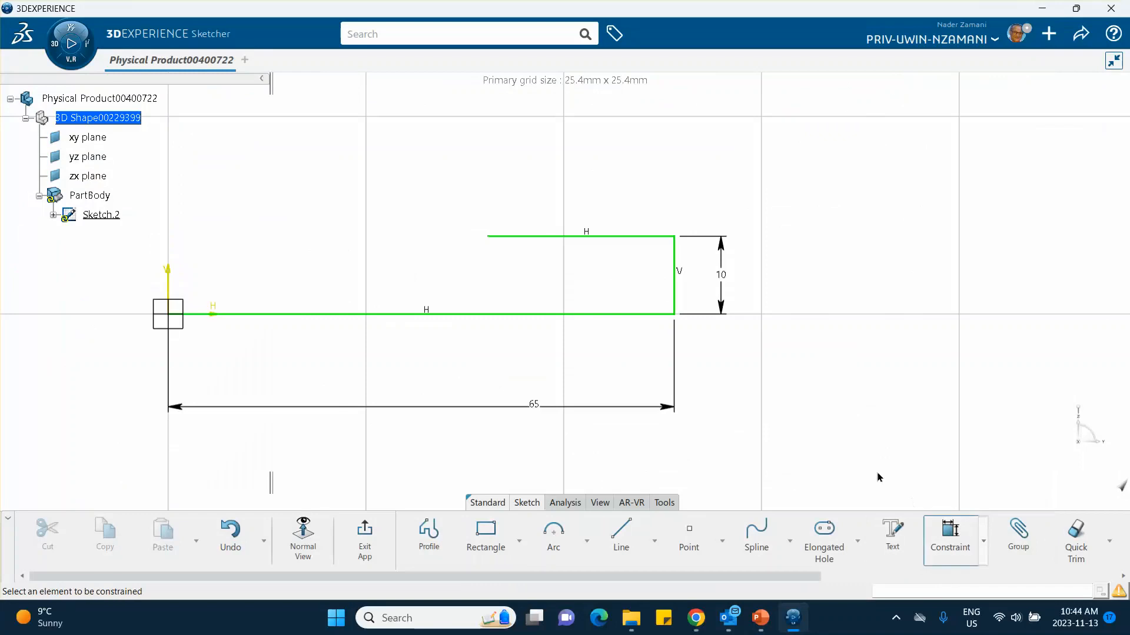
pyautogui.click(623, 237)
pyautogui.click(614, 198)
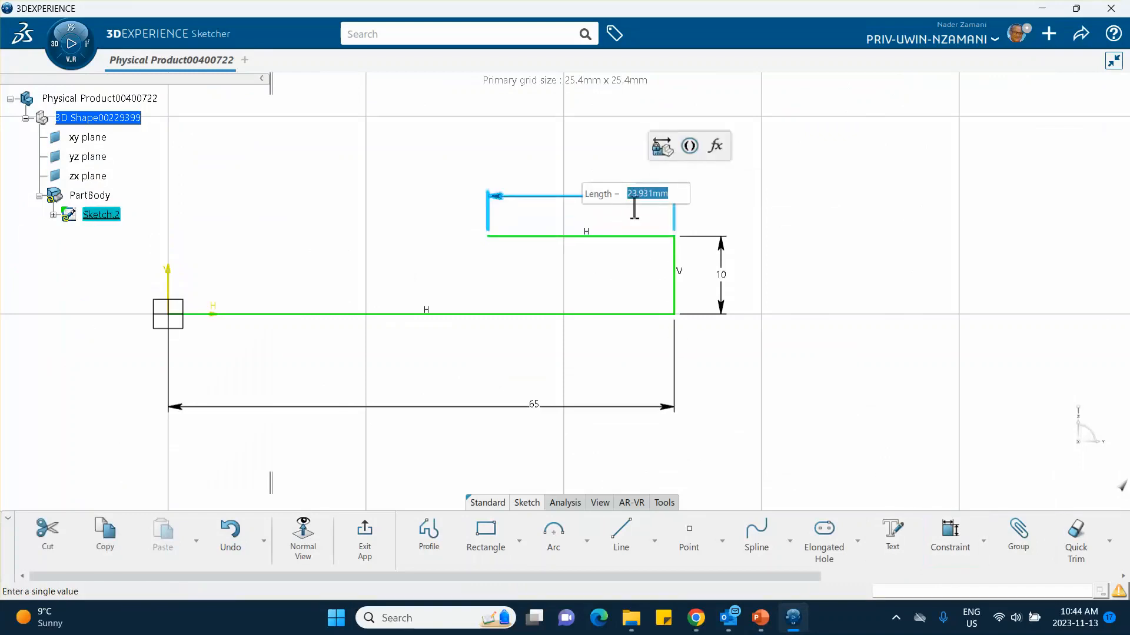
pyautogui.press('Return')
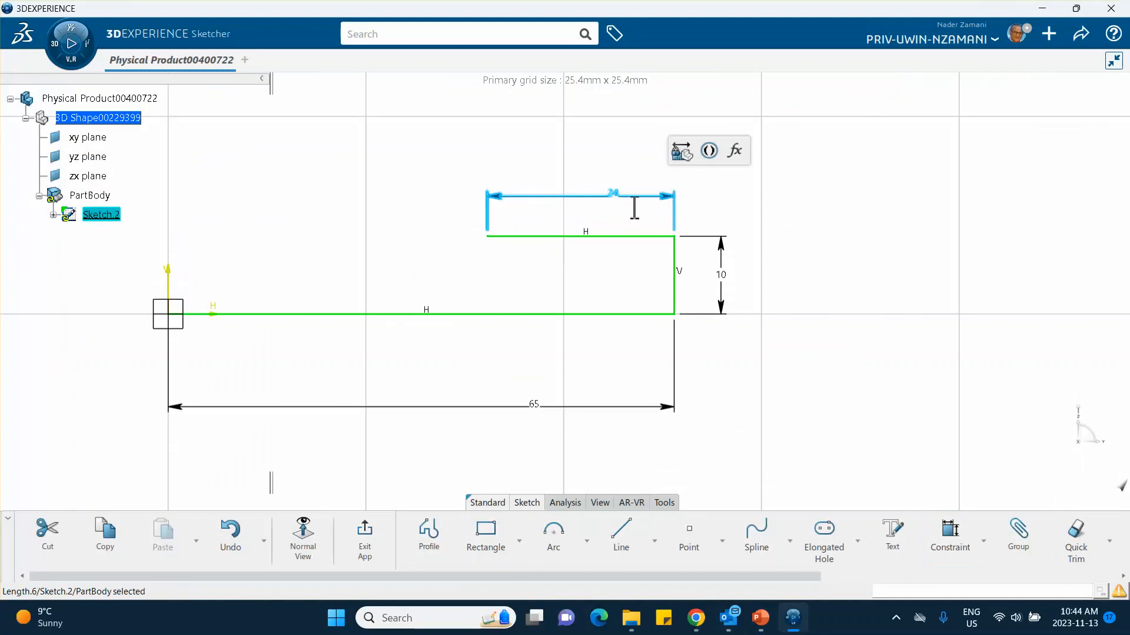
pyautogui.click(835, 194)
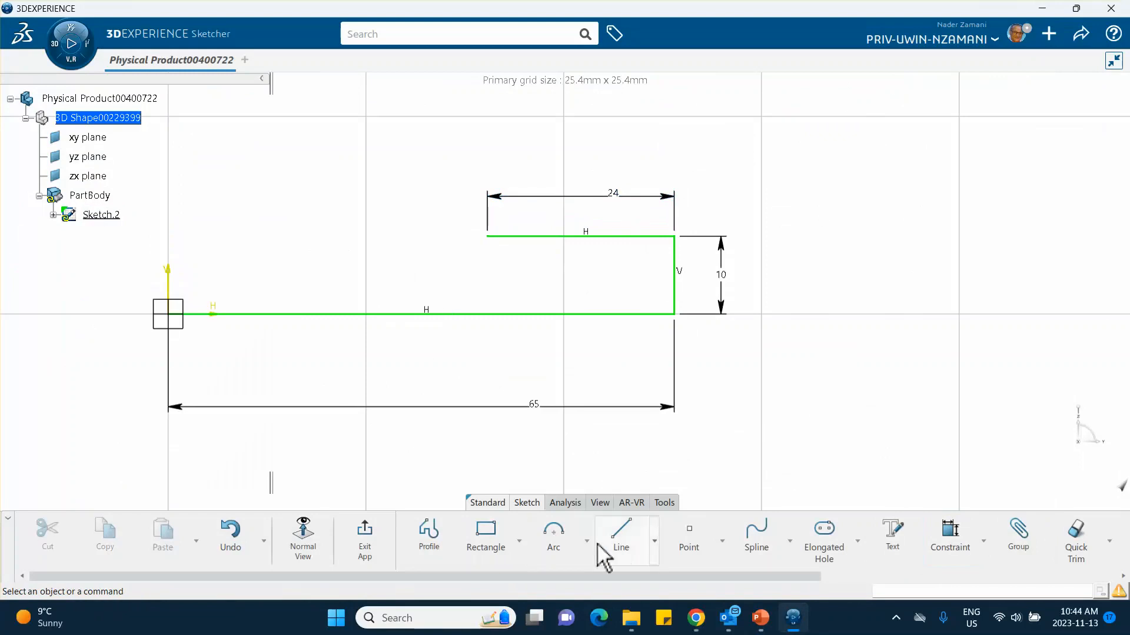
# Step: Sketch a profile from the origin with a vertical line about 4.5 mm high and a horizontal line about 21 mm long toward the open end
pyautogui.click(429, 536)
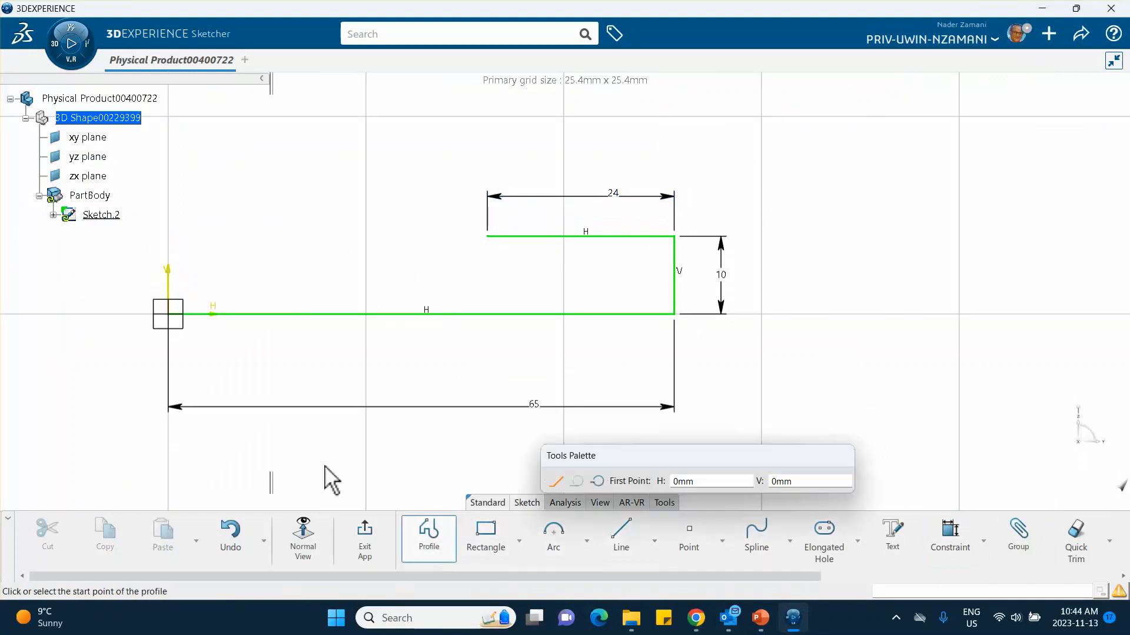
pyautogui.click(168, 314)
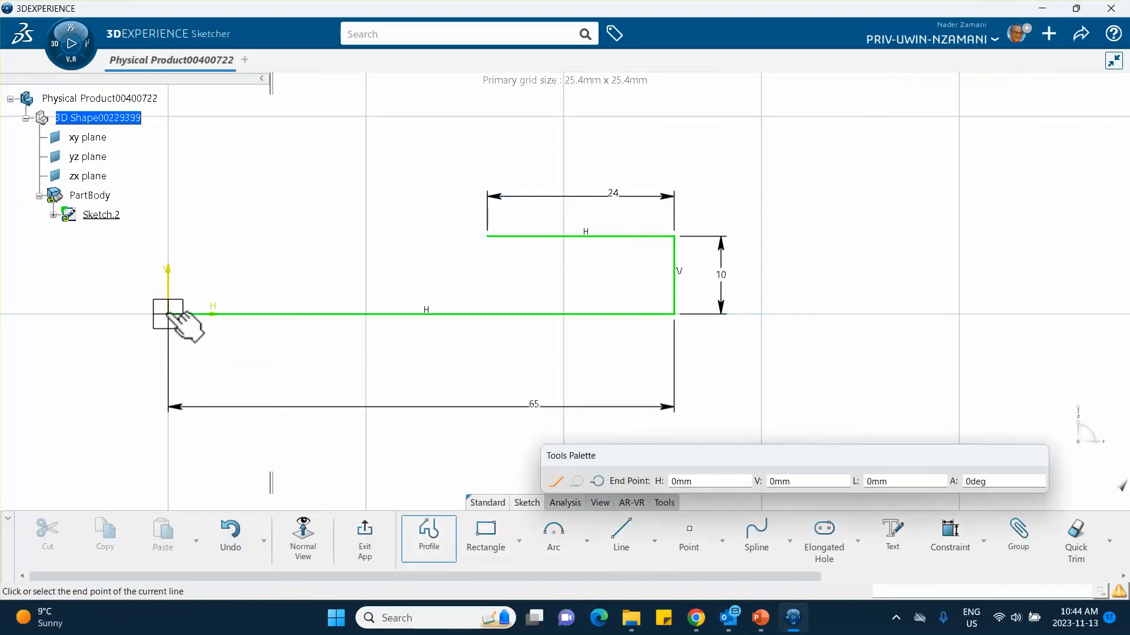
pyautogui.click(168, 280)
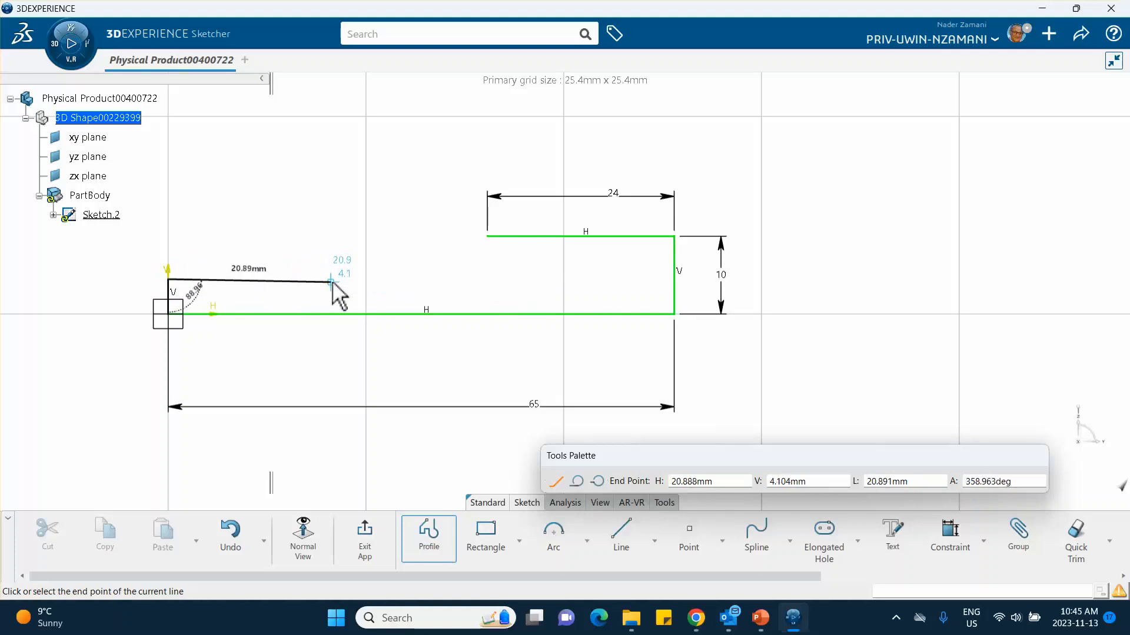
pyautogui.doubleClick(333, 279)
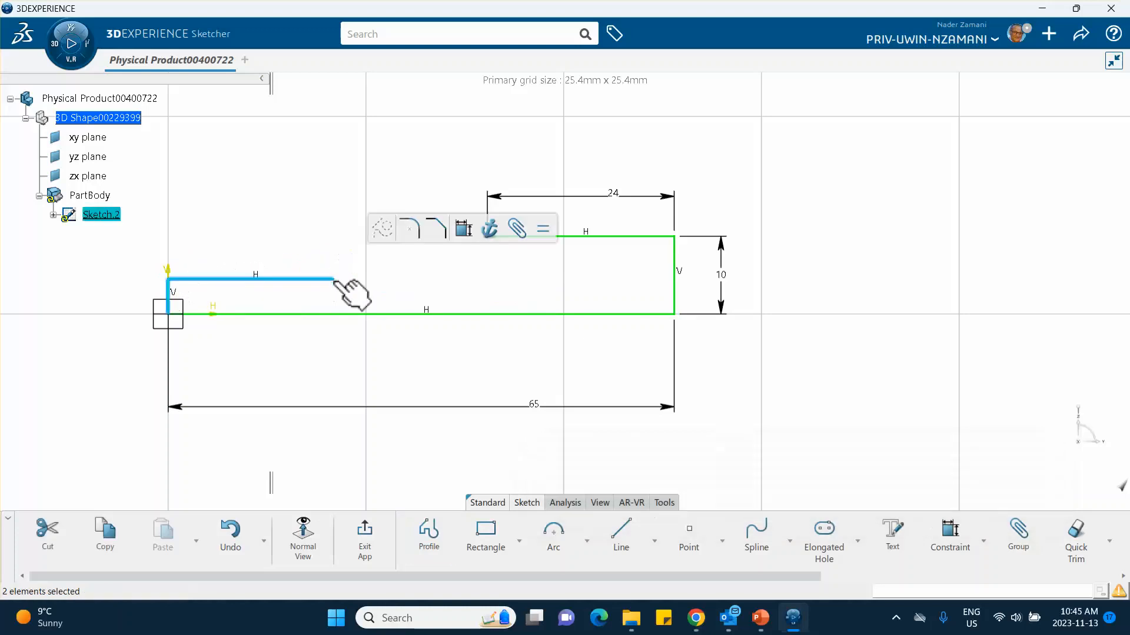
pyautogui.click(466, 230)
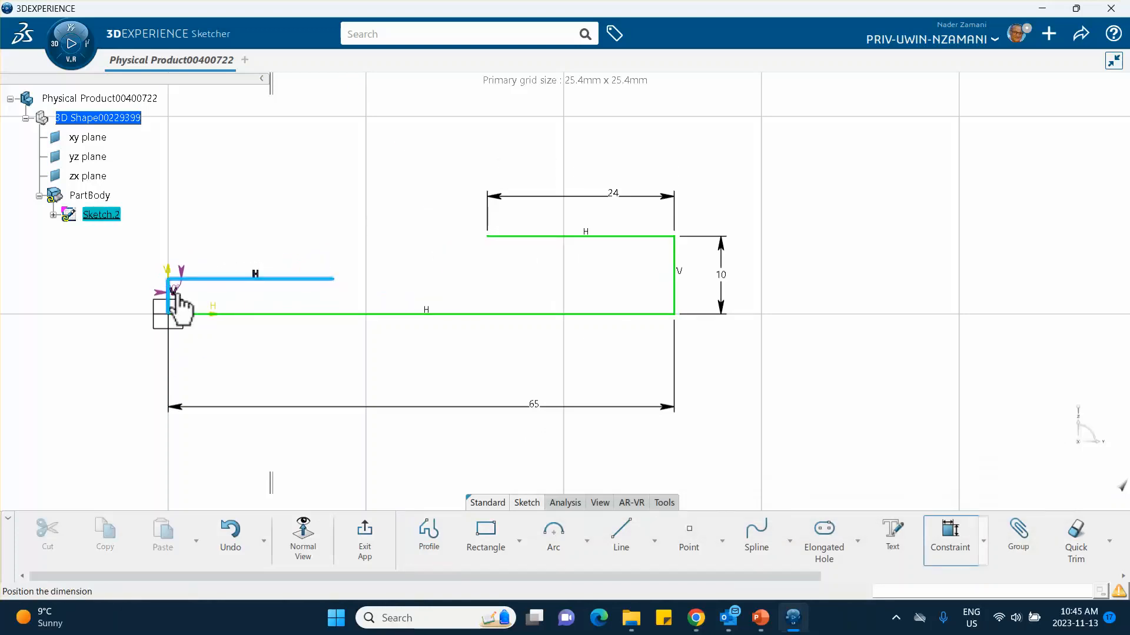
pyautogui.press('Escape')
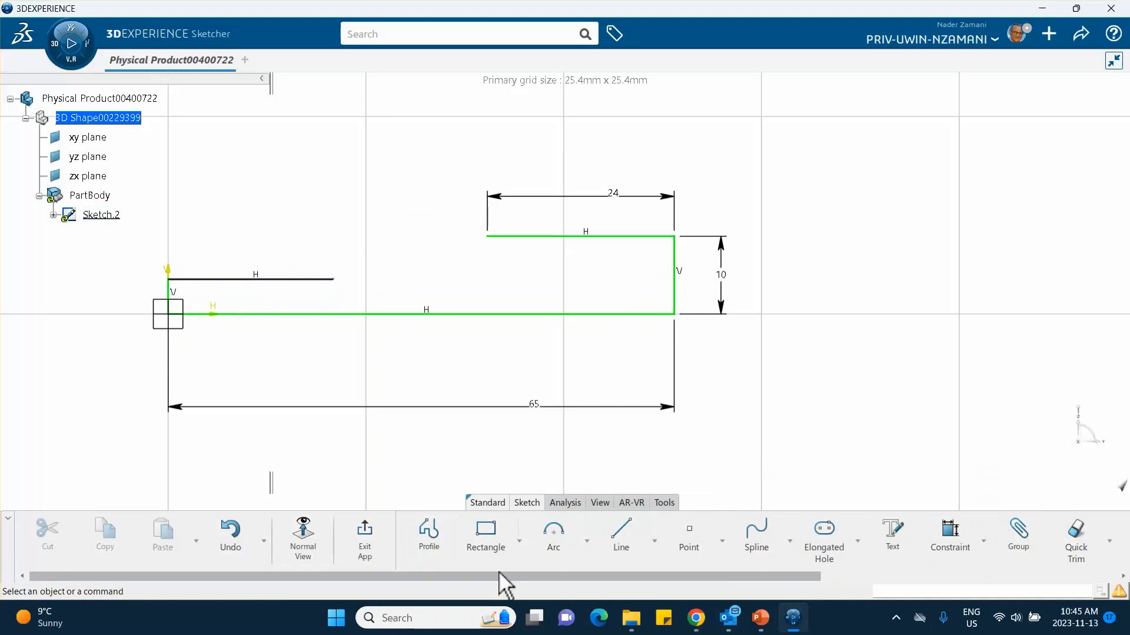
# Step: Add a length constraint above the new horizontal line starting on the vertical axis and set it to 26 mm
pyautogui.click(948, 532)
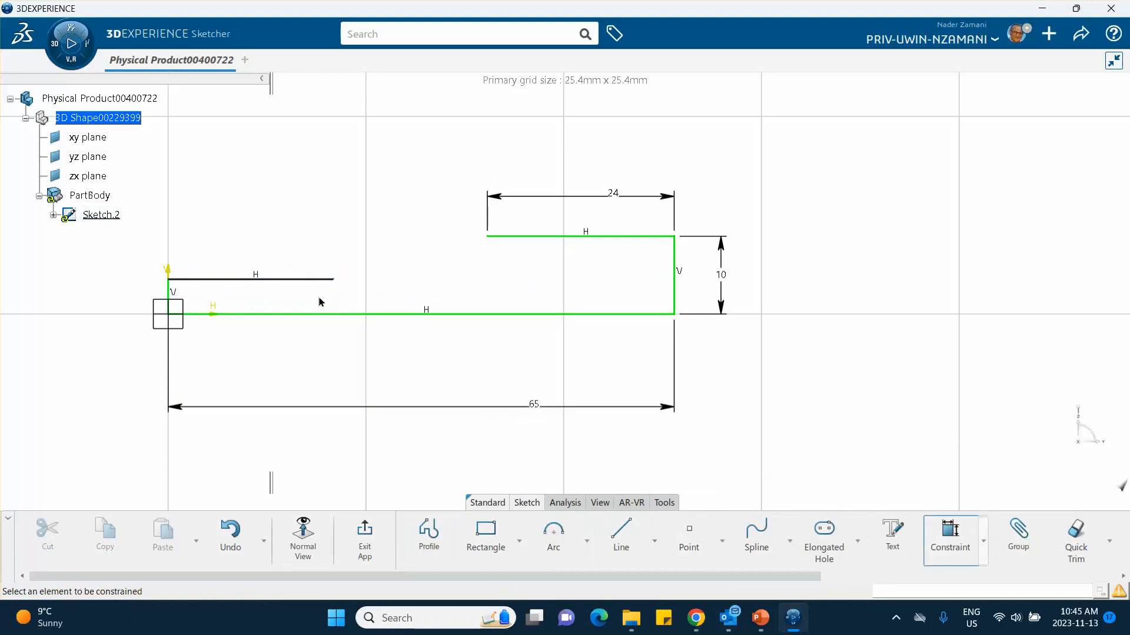
pyautogui.click(283, 281)
pyautogui.click(265, 238)
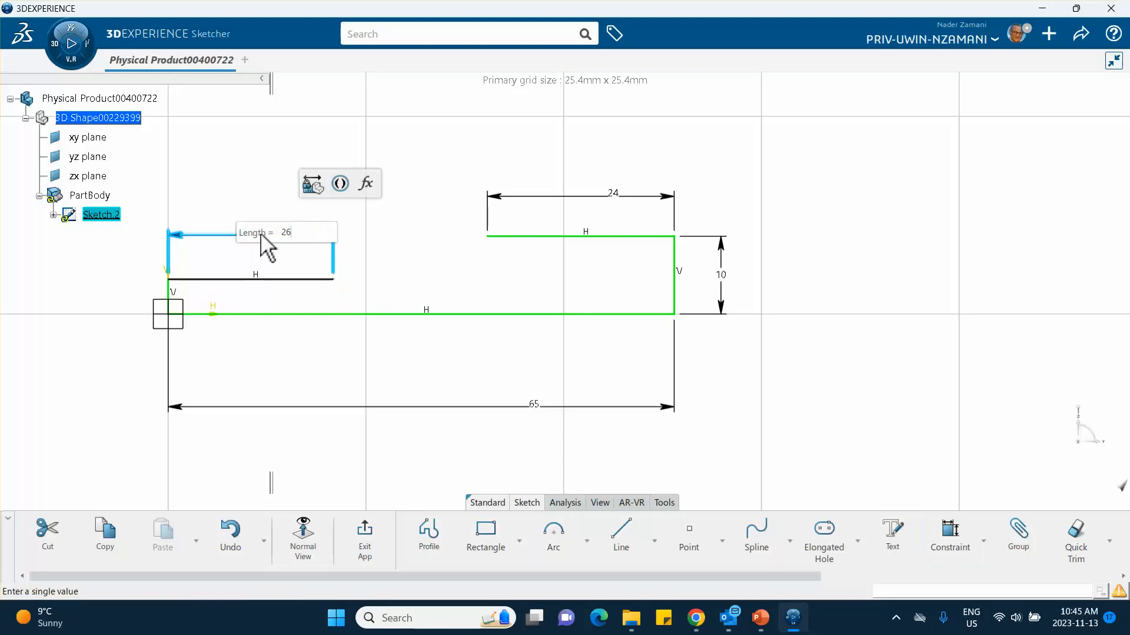
pyautogui.press('Return')
# Step: Add a length constraint beside the short vertical line at the origin and set it to 5 mm
pyautogui.click(168, 294)
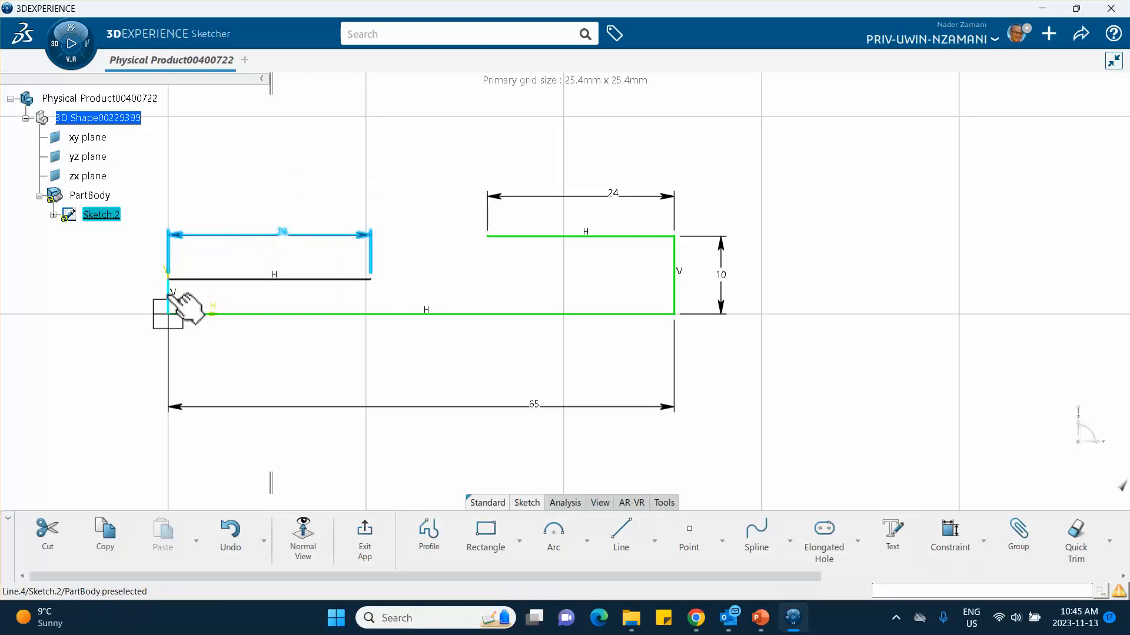
pyautogui.click(349, 243)
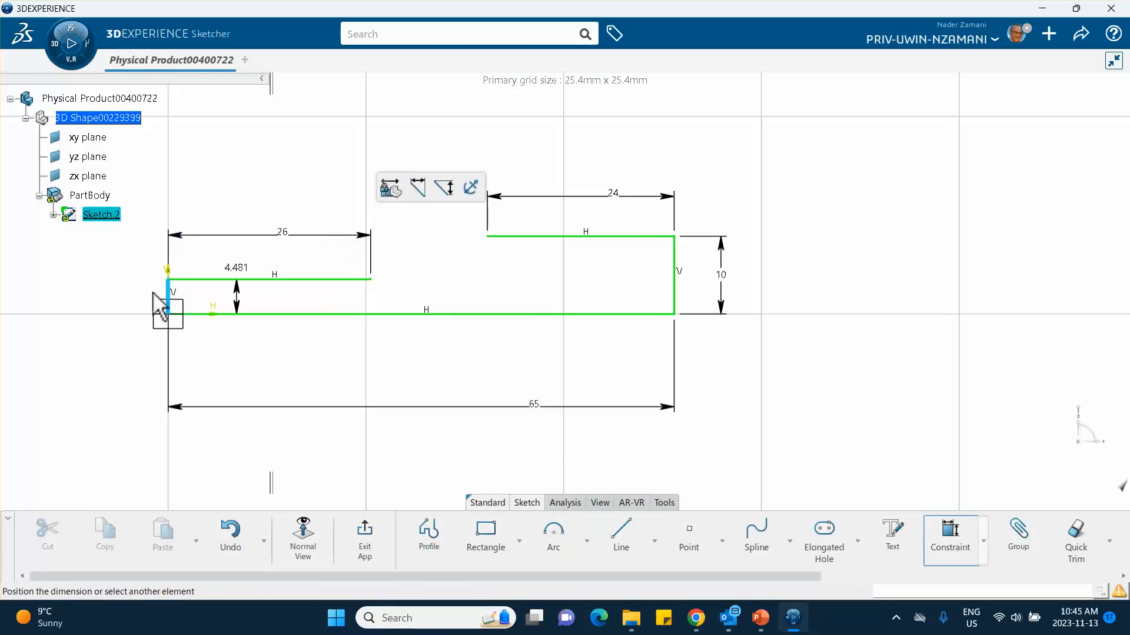
pyautogui.click(134, 302)
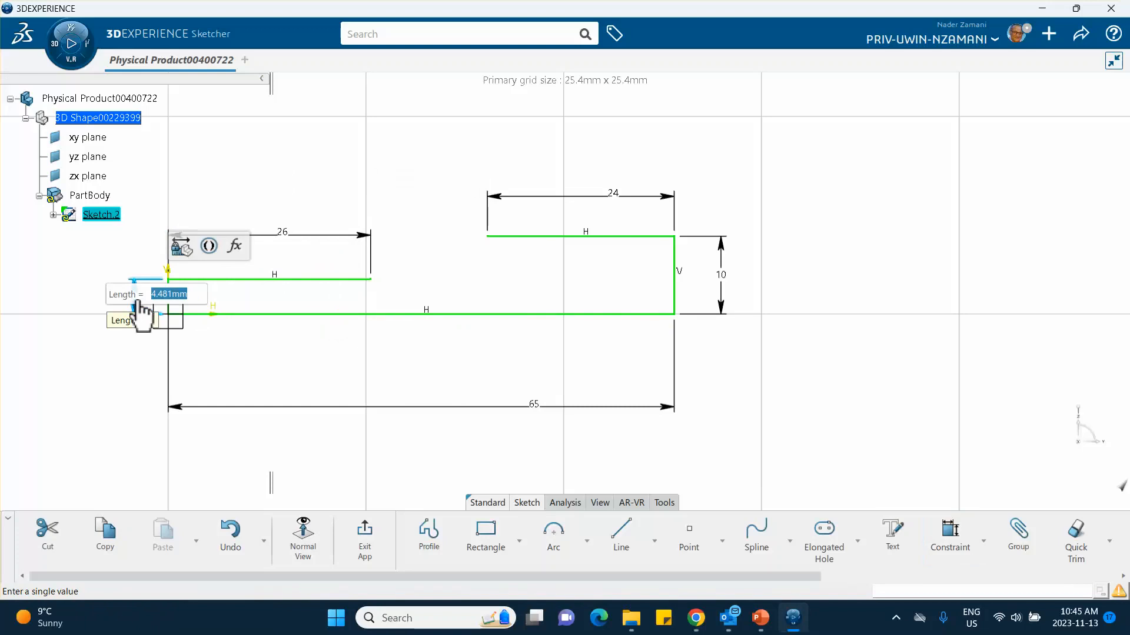
pyautogui.press('Return')
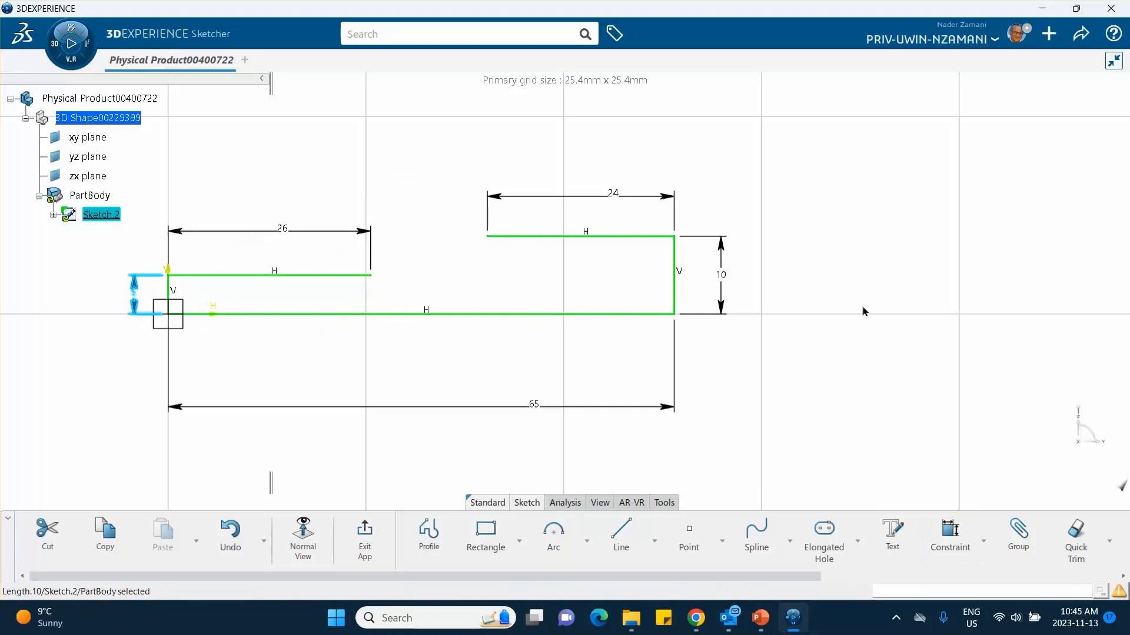
pyautogui.click(865, 312)
# Step: Draw an arc of about 26 mm radius centred above the 26 mm line's end, joining it to the 24 mm line's open end
pyautogui.moveTo(870, 313)
pyautogui.mouseDown(button='middle')
pyautogui.moveTo(877, 323)
pyautogui.moveTo(884, 307)
pyautogui.moveTo(893, 336)
pyautogui.moveTo(842, 365)
pyautogui.mouseUp(button='middle')
pyautogui.click(554, 539)
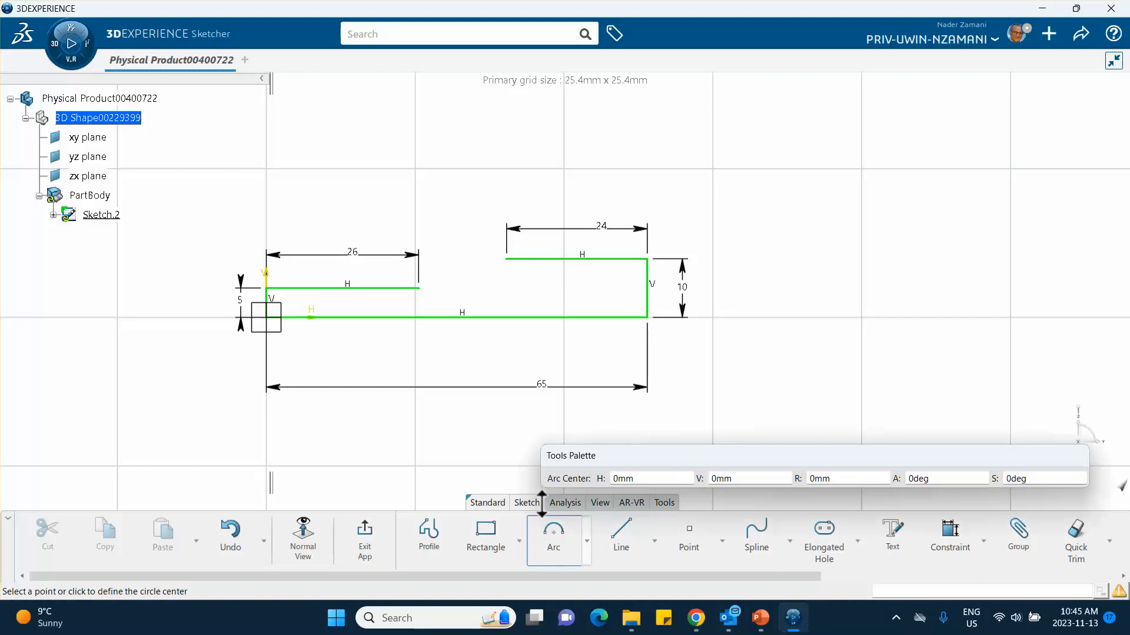
pyautogui.click(418, 135)
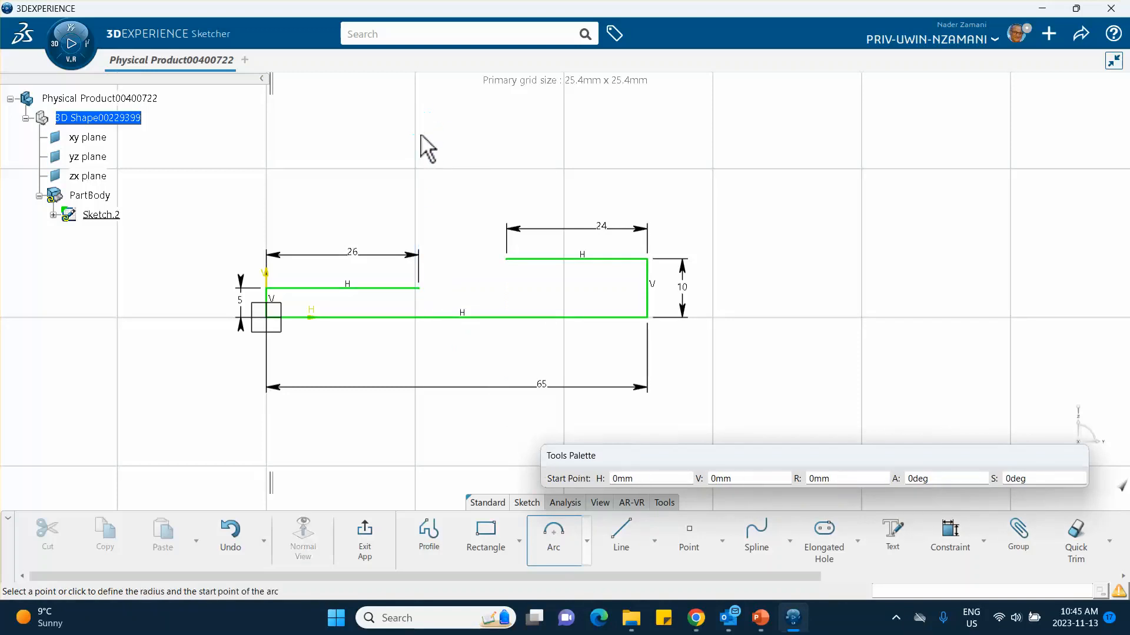
pyautogui.click(423, 288)
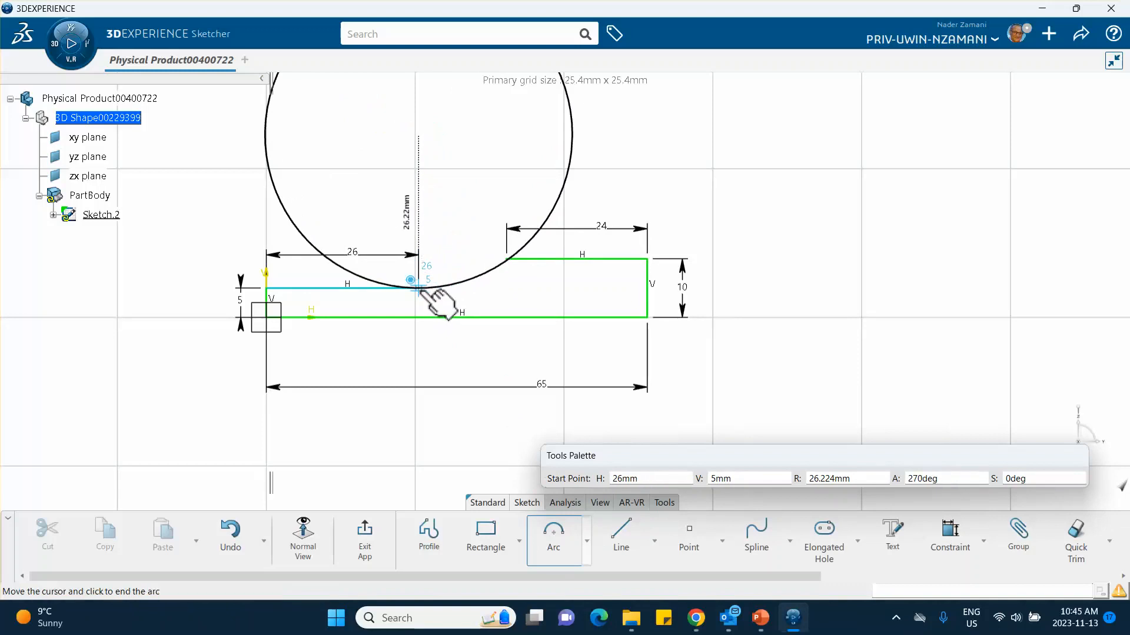
pyautogui.click(508, 259)
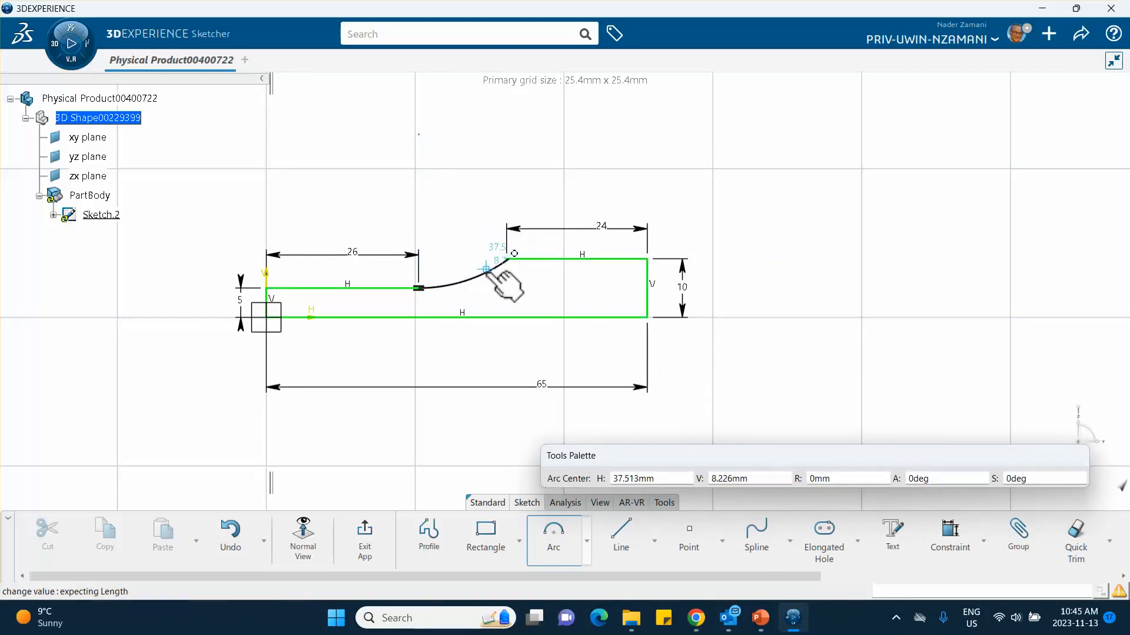
# Step: Add a radius constraint to the connecting arc and set it to 25 mm
pyautogui.click(949, 536)
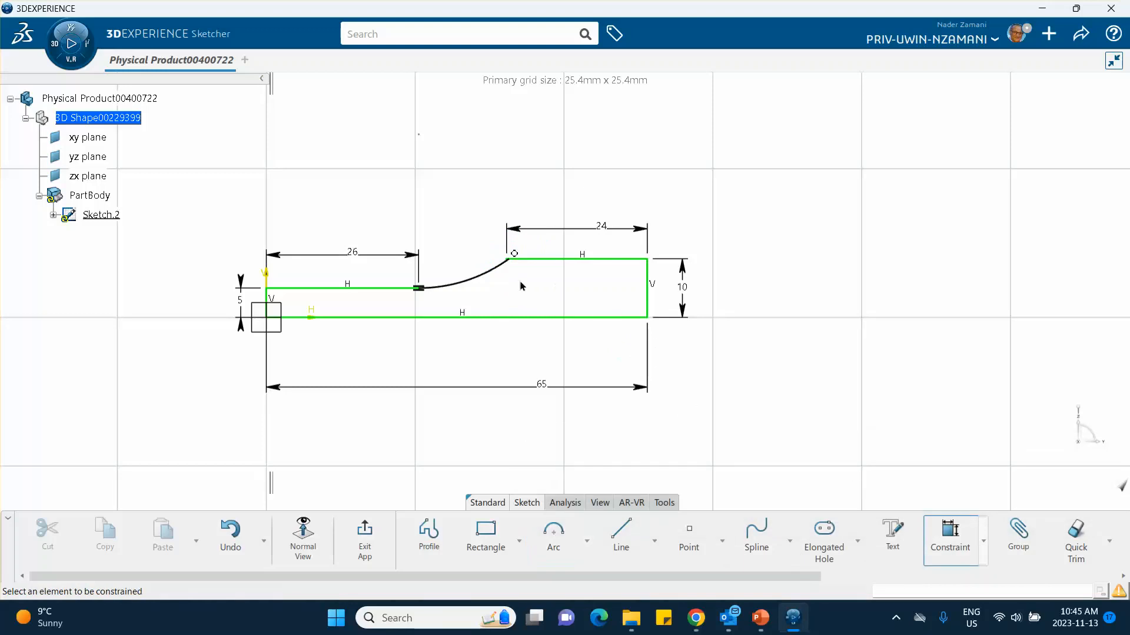
pyautogui.click(491, 272)
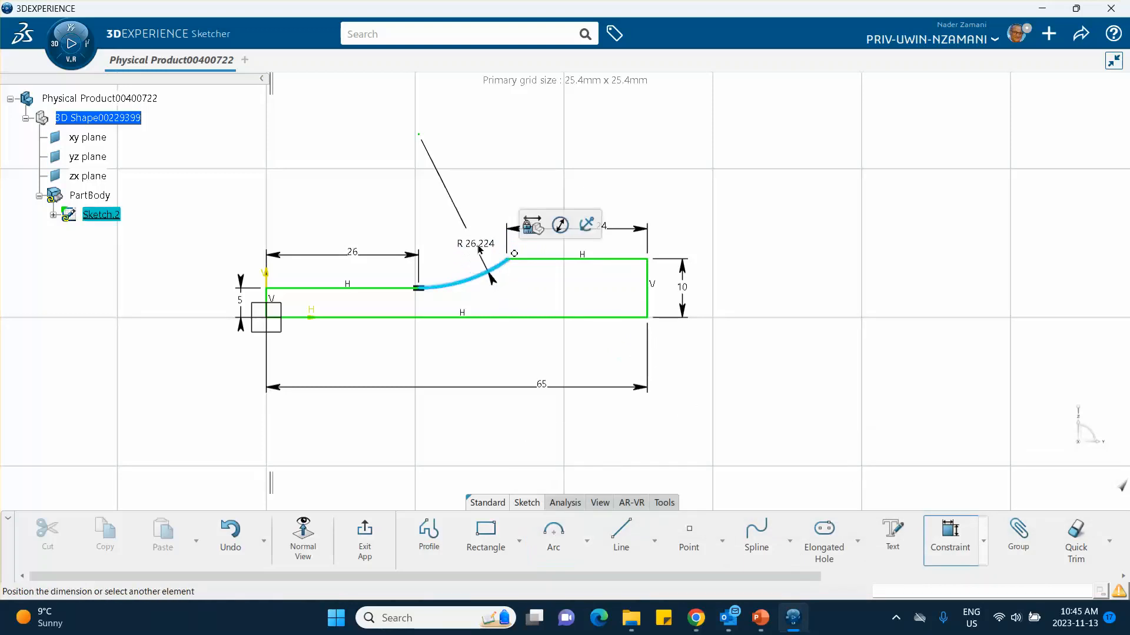
pyautogui.click(469, 244)
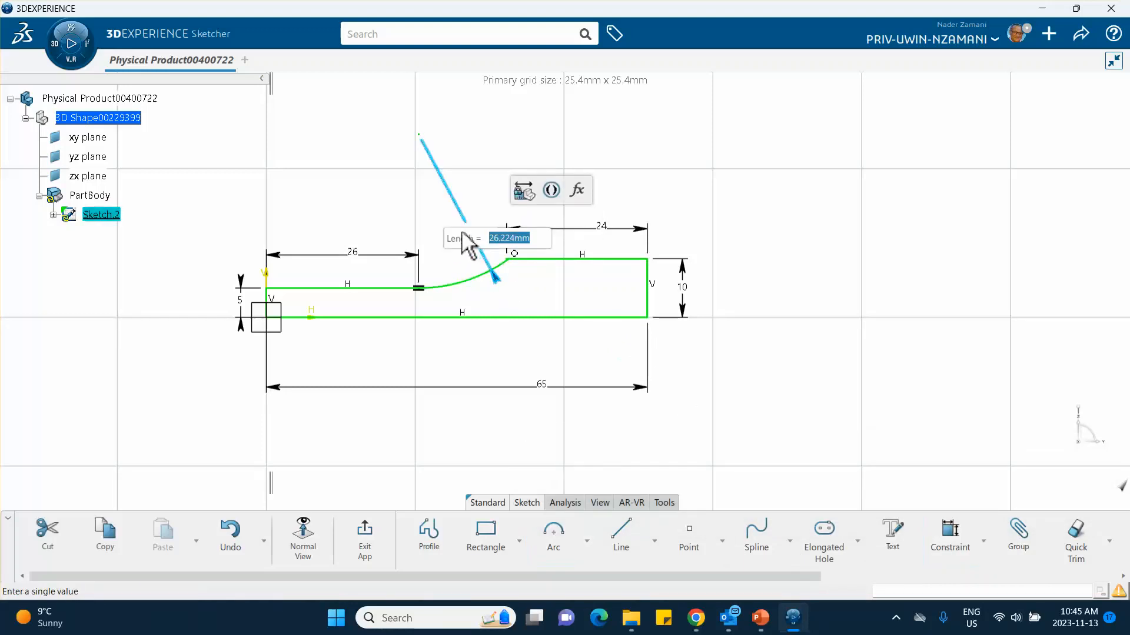
pyautogui.write('25')
pyautogui.press('Return')
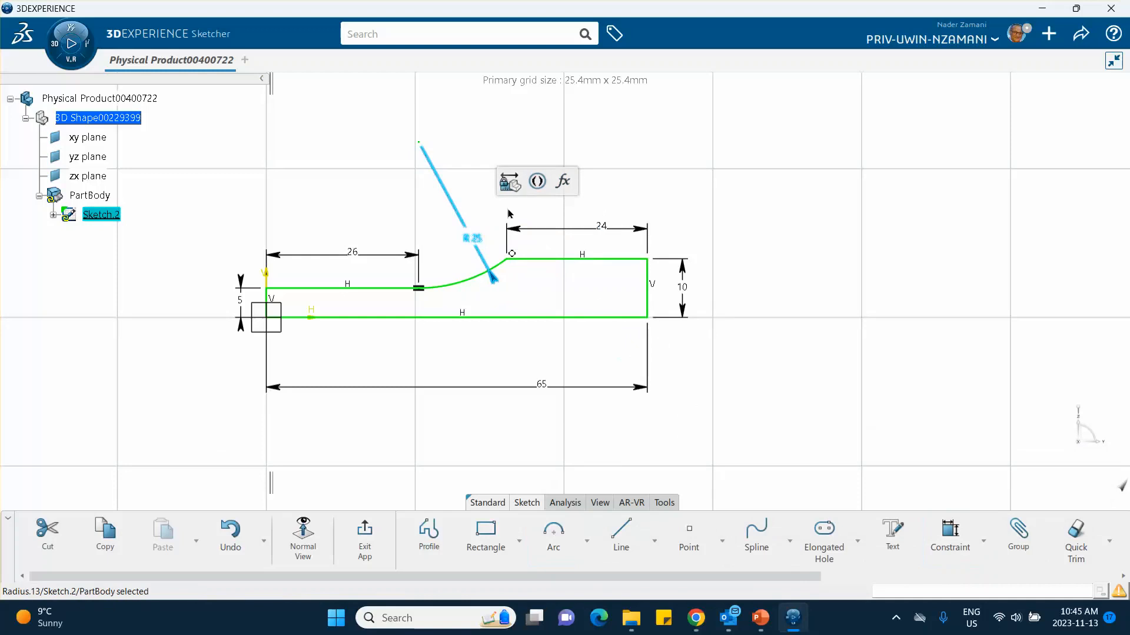
pyautogui.click(802, 194)
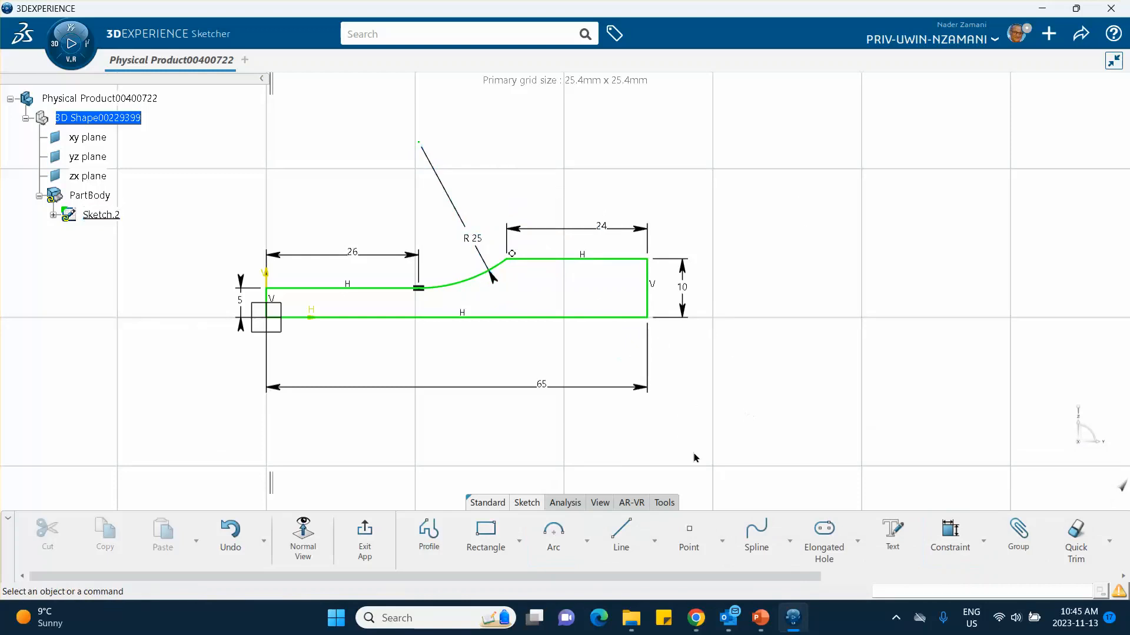
# Step: Exit the sketch and pad the closed specimen profile with a first limit length of 2 mm
pyautogui.click(361, 536)
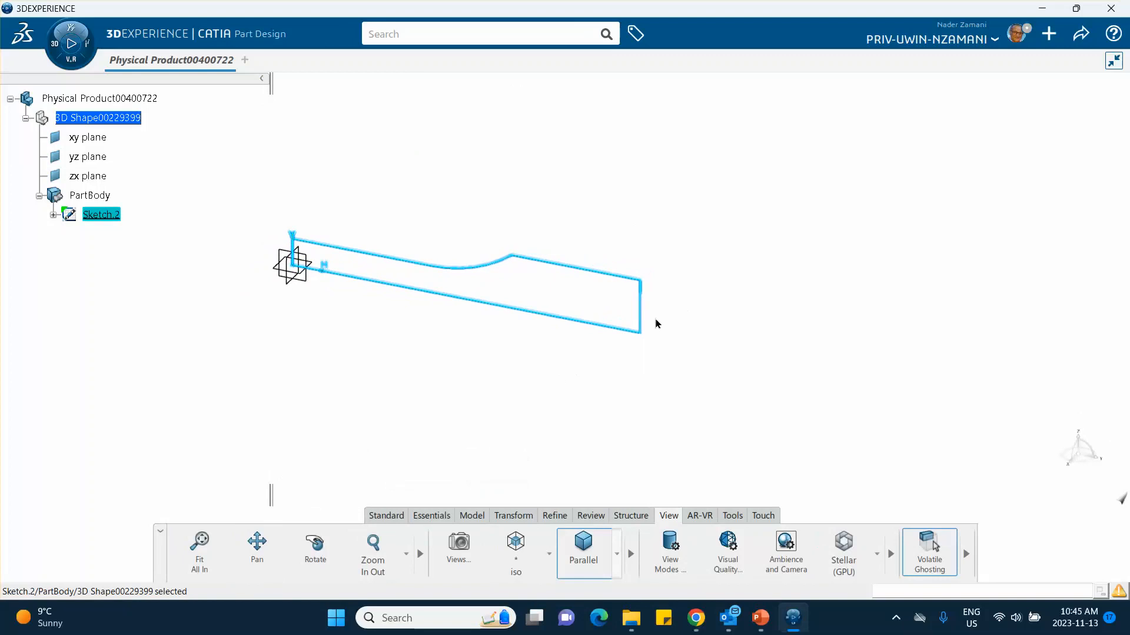
pyautogui.click(463, 515)
pyautogui.click(323, 545)
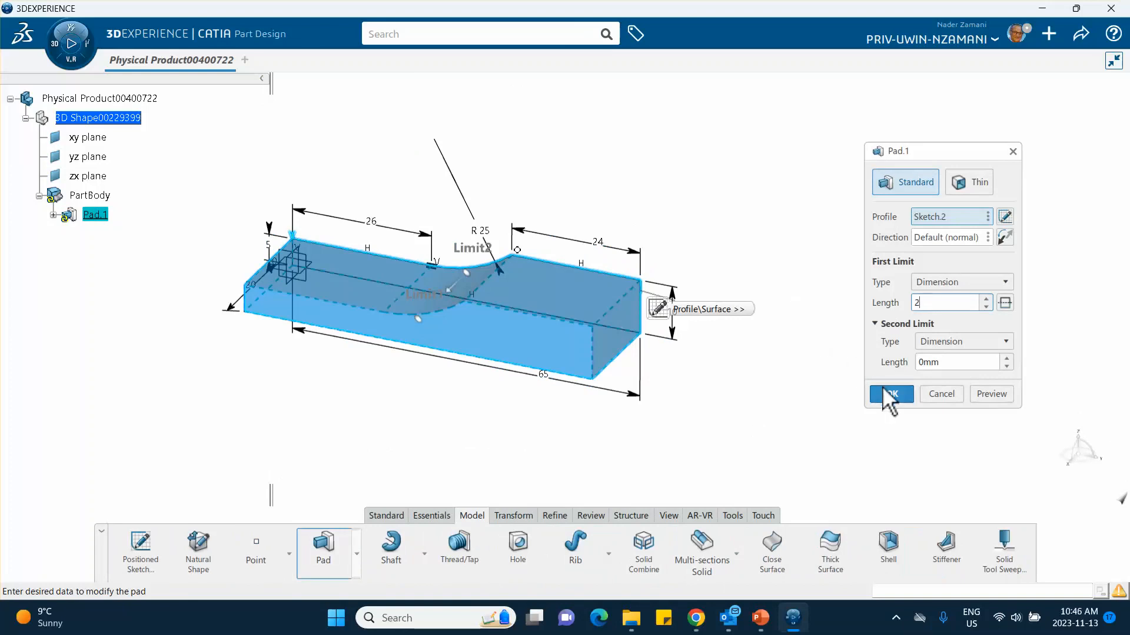
pyautogui.click(892, 394)
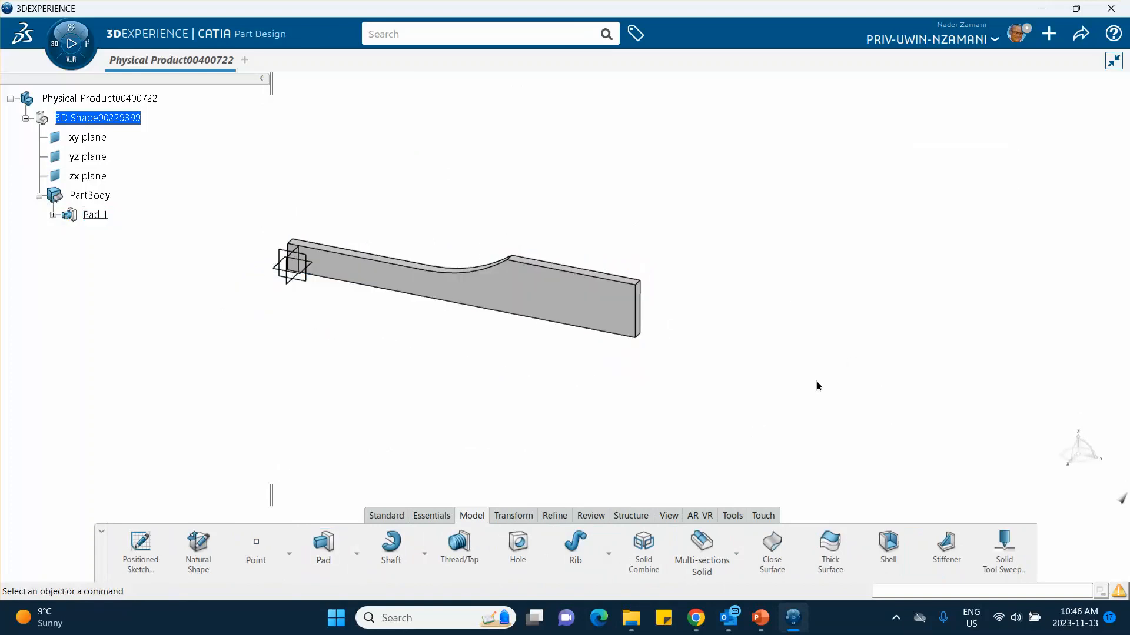
# Step: Edit the specimen pad and reduce its first limit length to make the part thinner
pyautogui.doubleClick(587, 308)
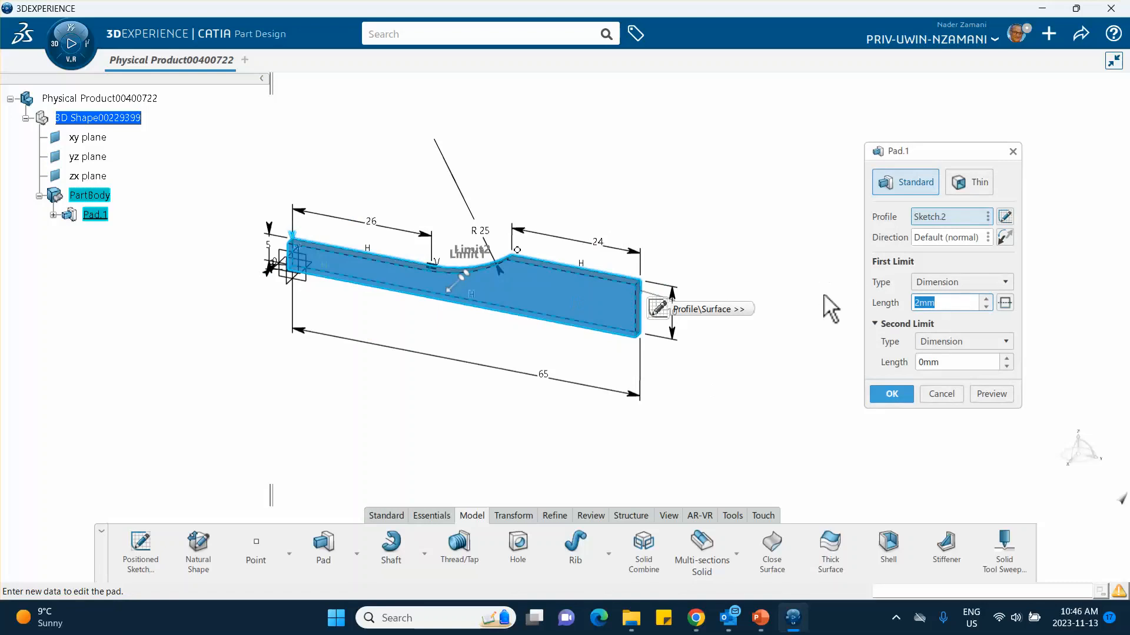
pyautogui.click(890, 393)
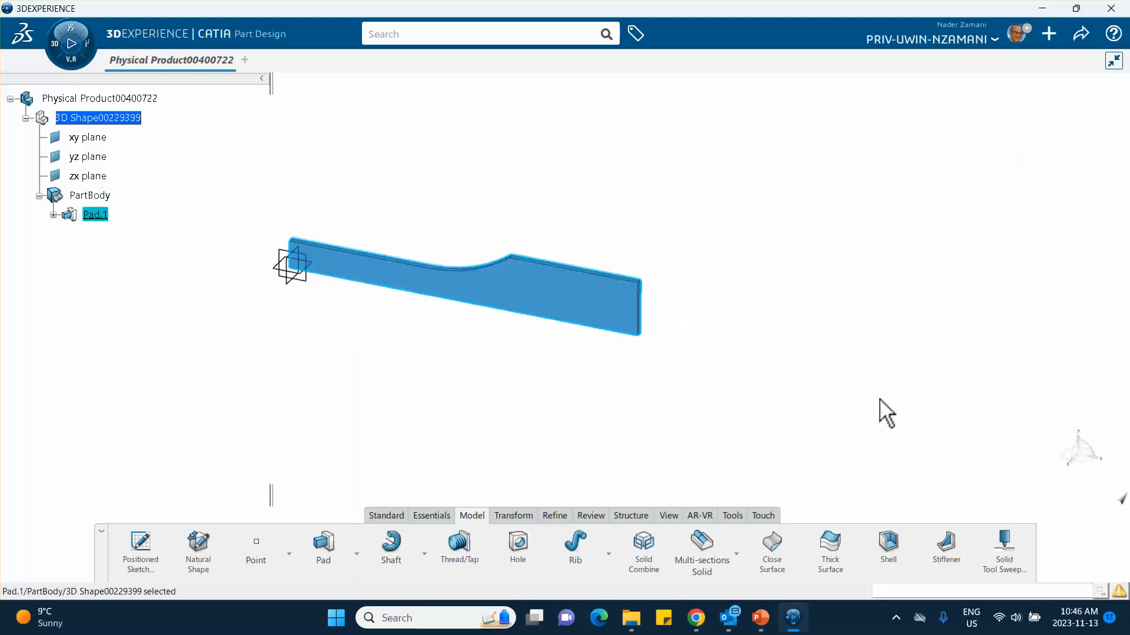
pyautogui.moveTo(760, 301); pyautogui.dragTo(802, 288, button='middle')
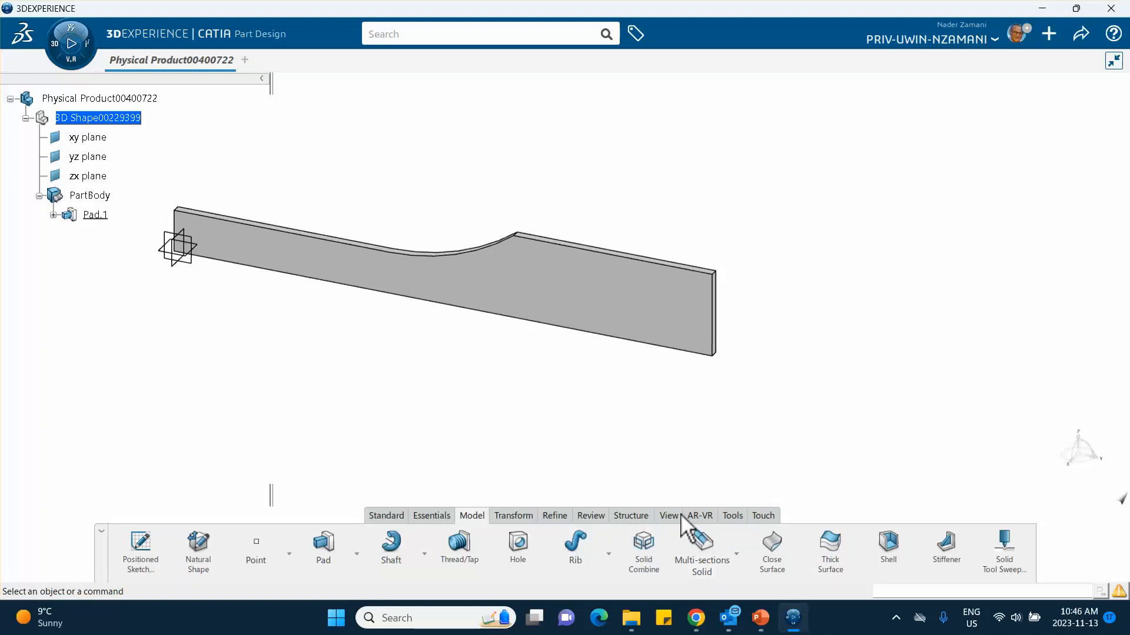
# Step: Create a core material named Epoxy_Adhevive_Nov_13_2023 with a simulation domain
pyautogui.click(725, 515)
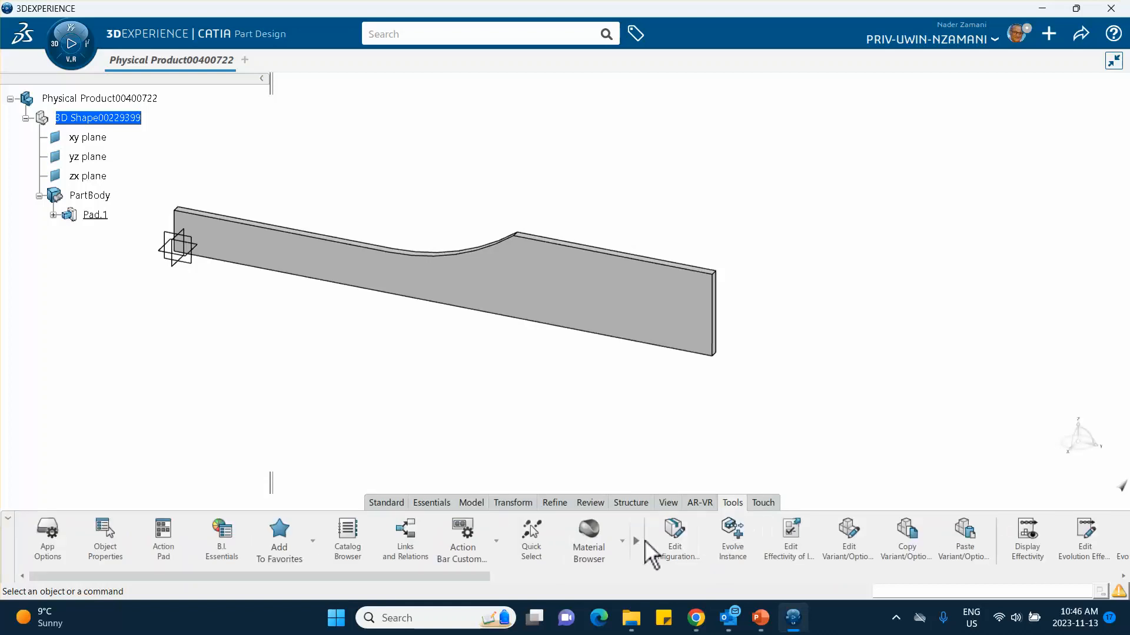
pyautogui.click(623, 541)
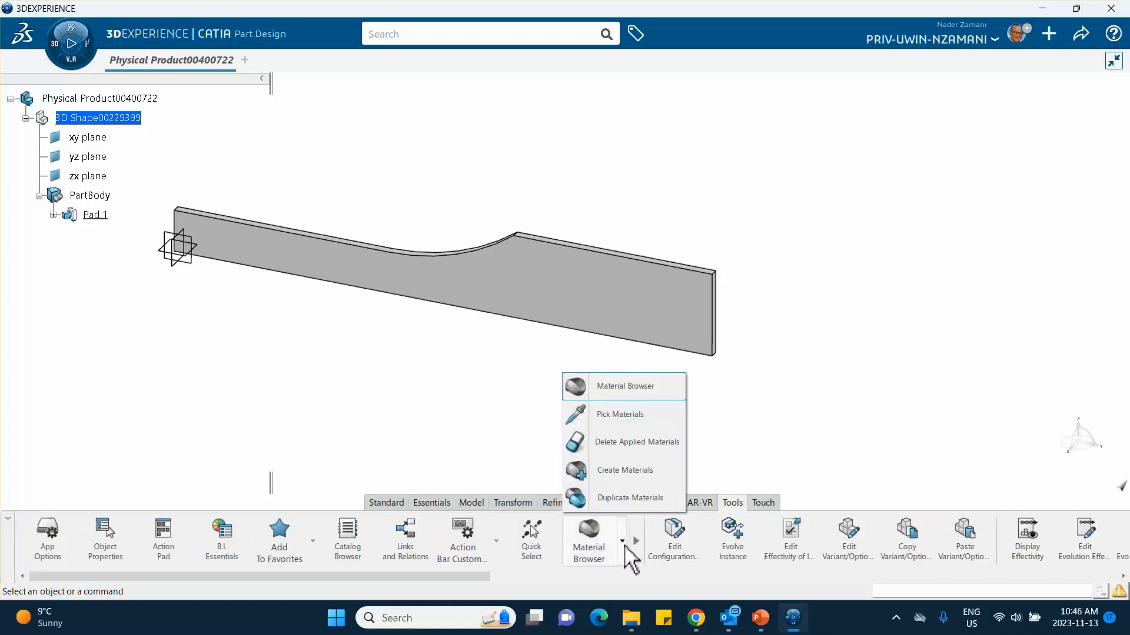
pyautogui.click(606, 470)
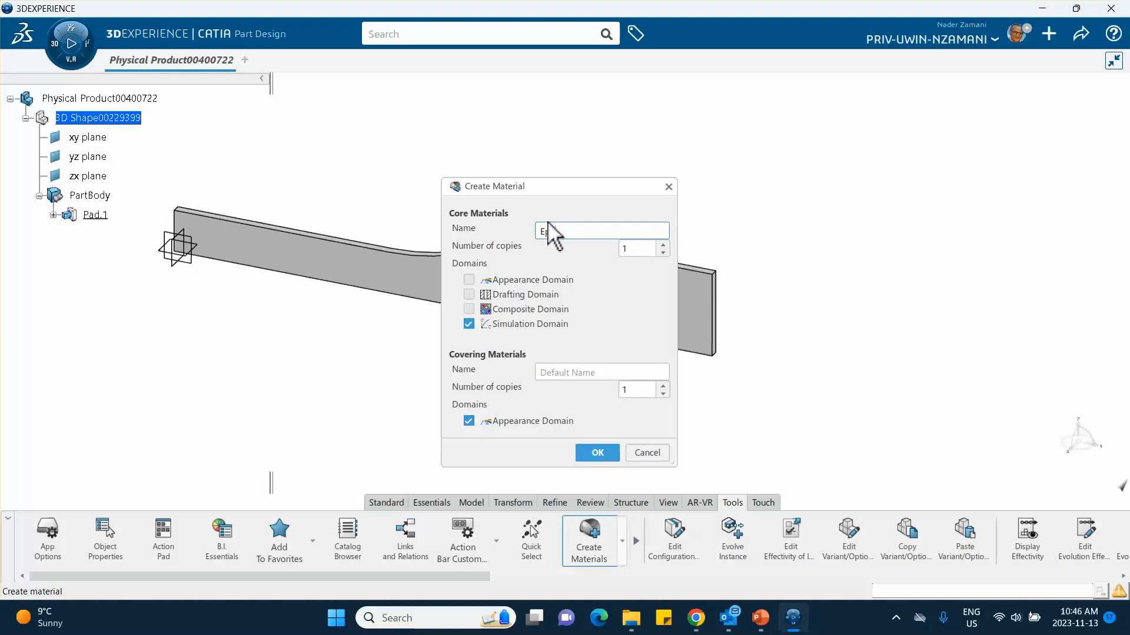
pyautogui.write('Epoxy Ad')
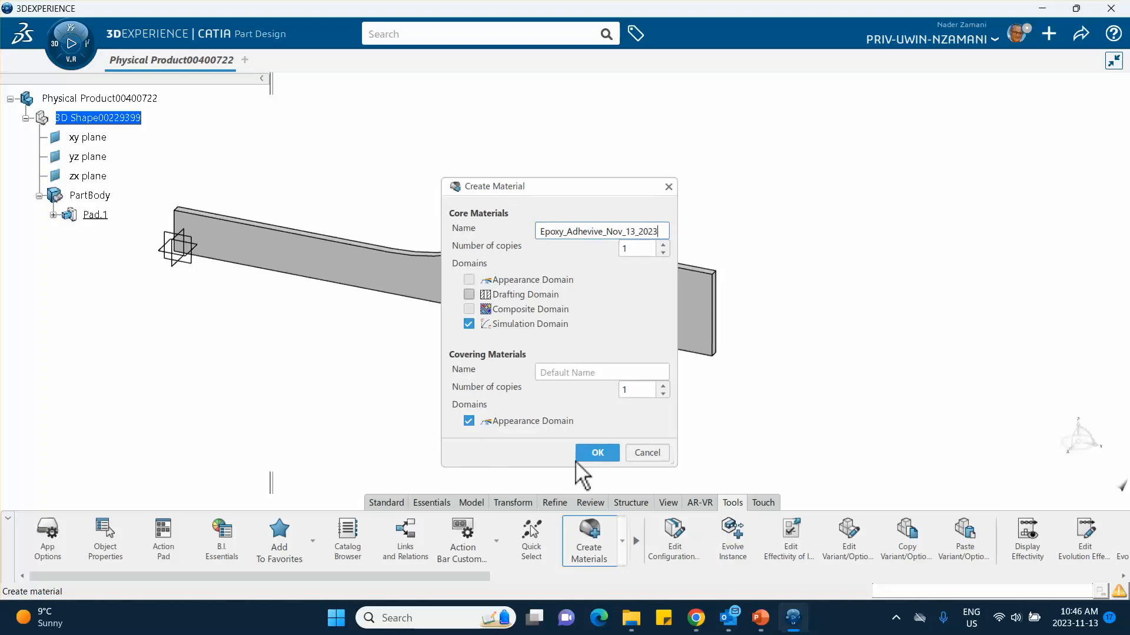
pyautogui.click(603, 455)
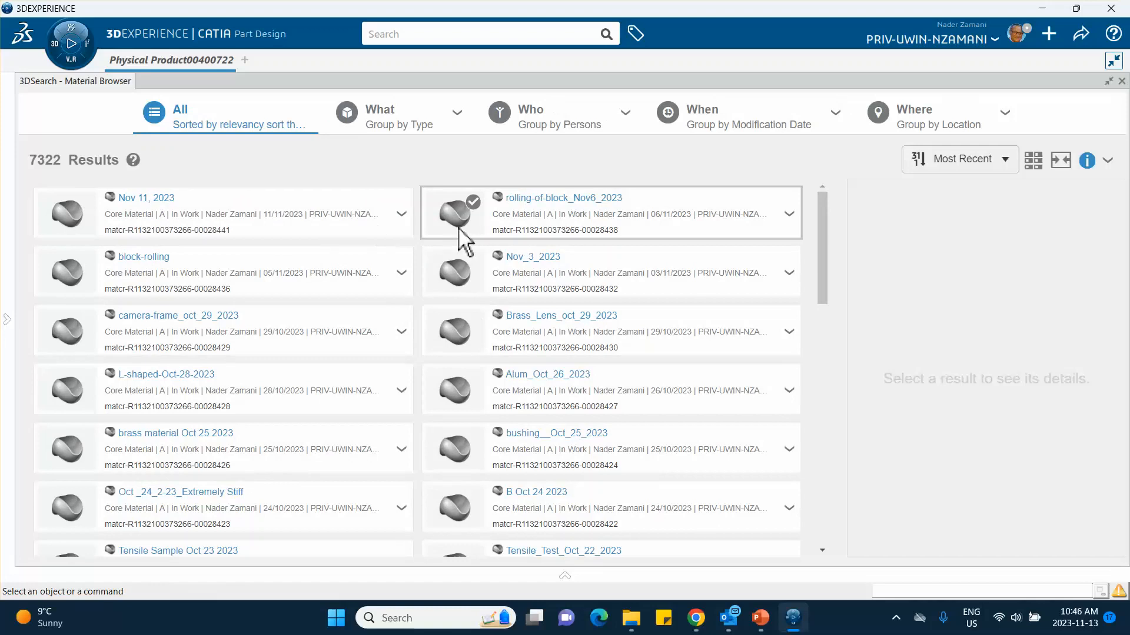
# Step: Refresh the material search results and apply Epoxy_Adhevive_Nov_13_2023 to the root physical product
pyautogui.click(1106, 160)
pyautogui.click(1065, 197)
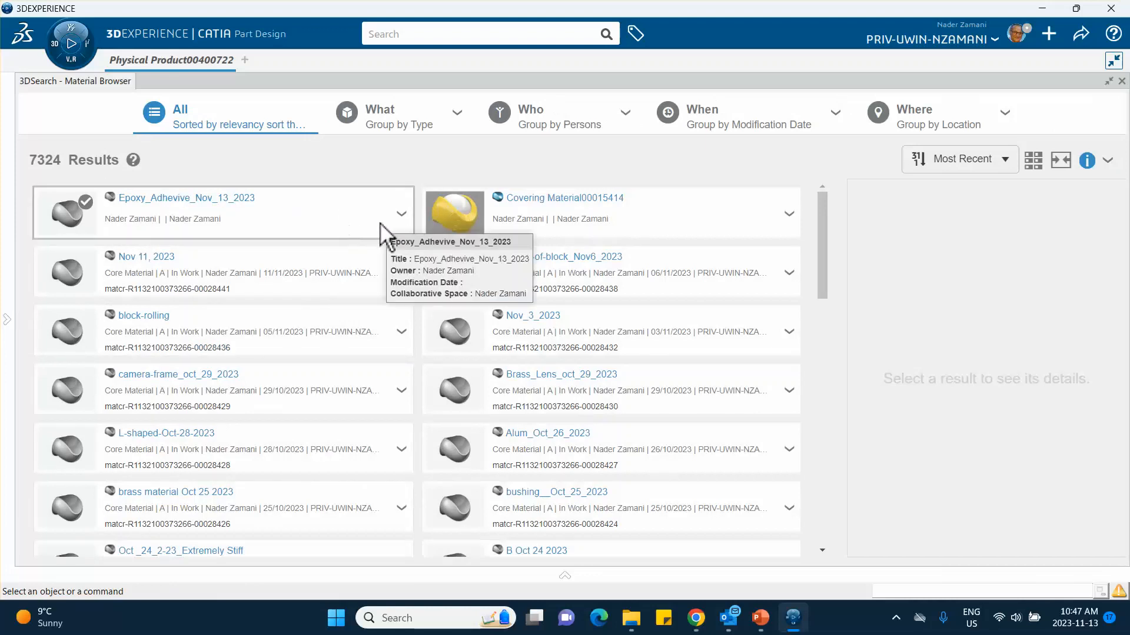
pyautogui.click(401, 215)
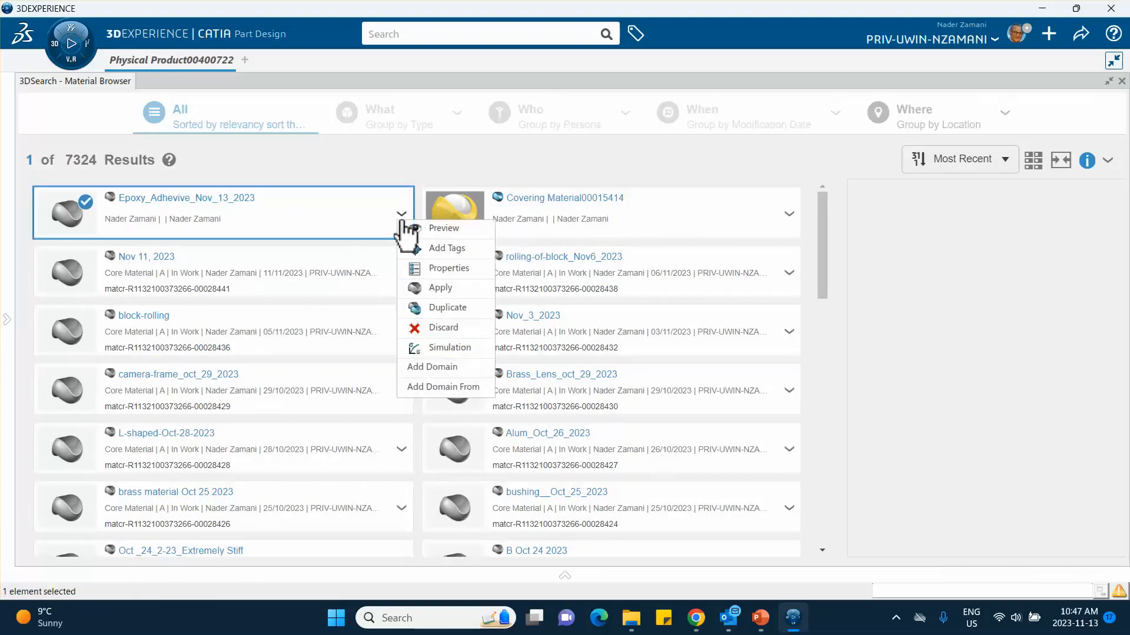
pyautogui.click(418, 288)
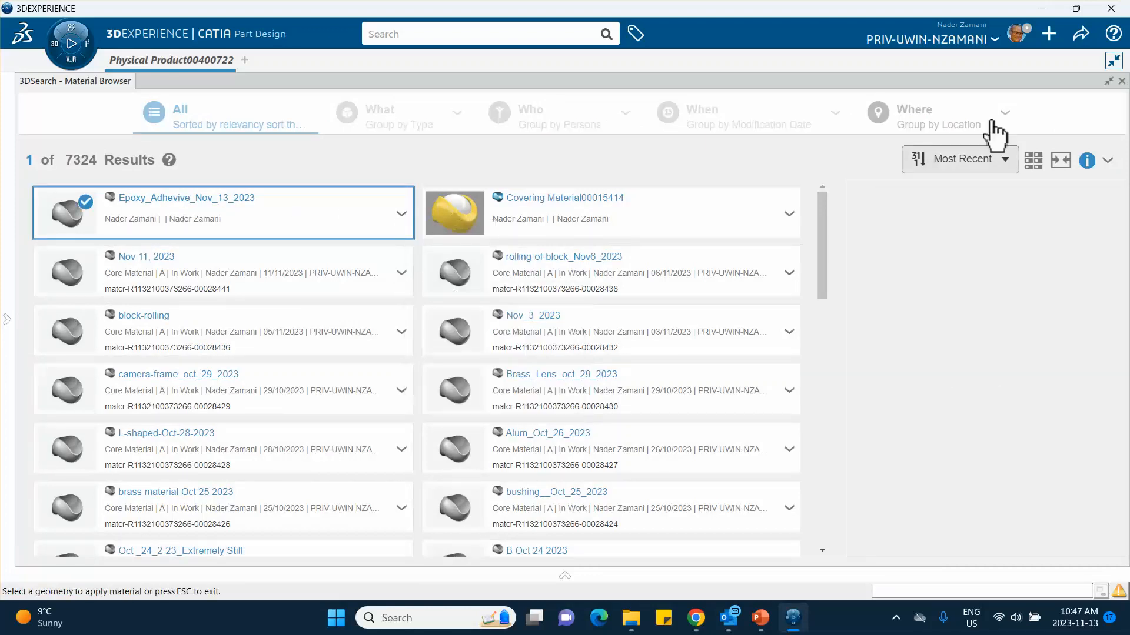
pyautogui.click(1122, 81)
pyautogui.click(106, 98)
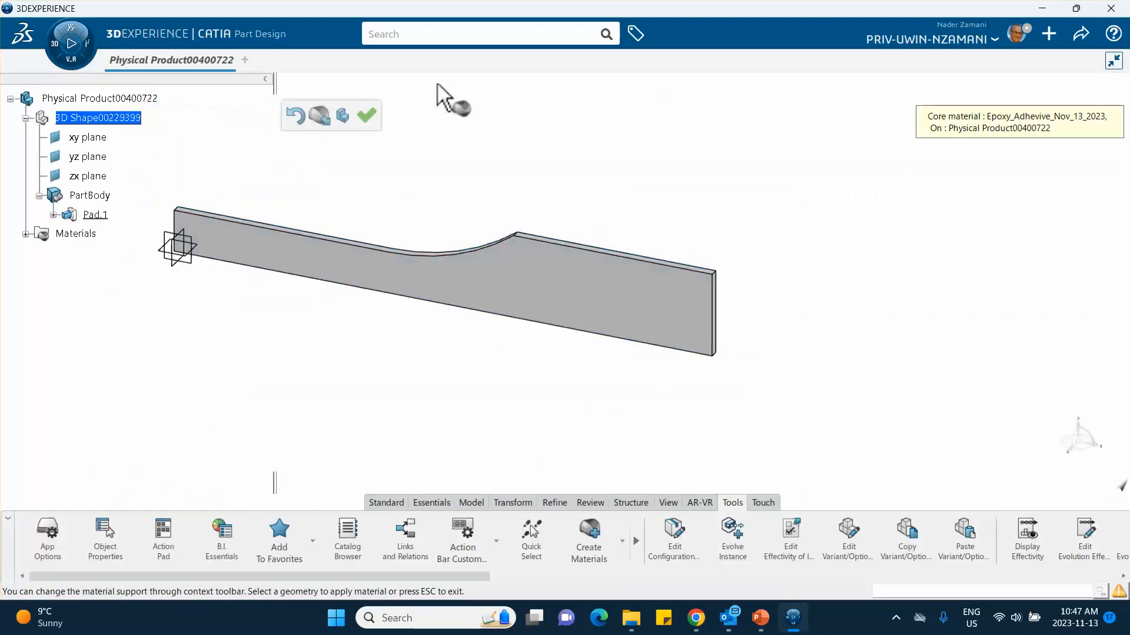
pyautogui.click(364, 114)
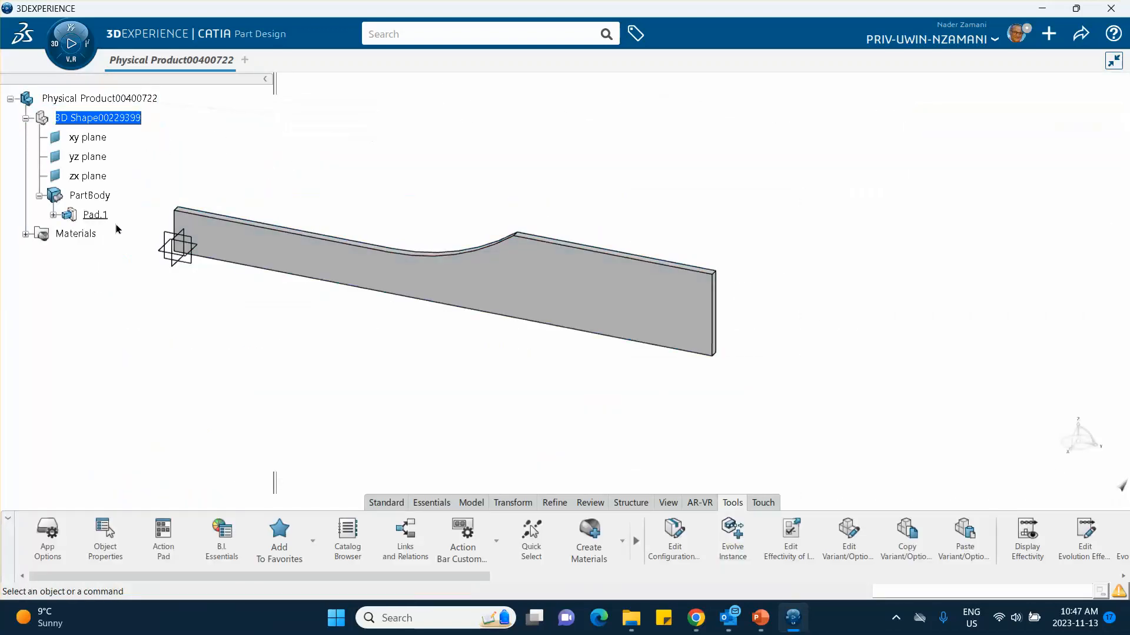
# Step: Expand the applied epoxy material in the tree and open its simulation domain definition
pyautogui.click(26, 234)
pyautogui.click(39, 255)
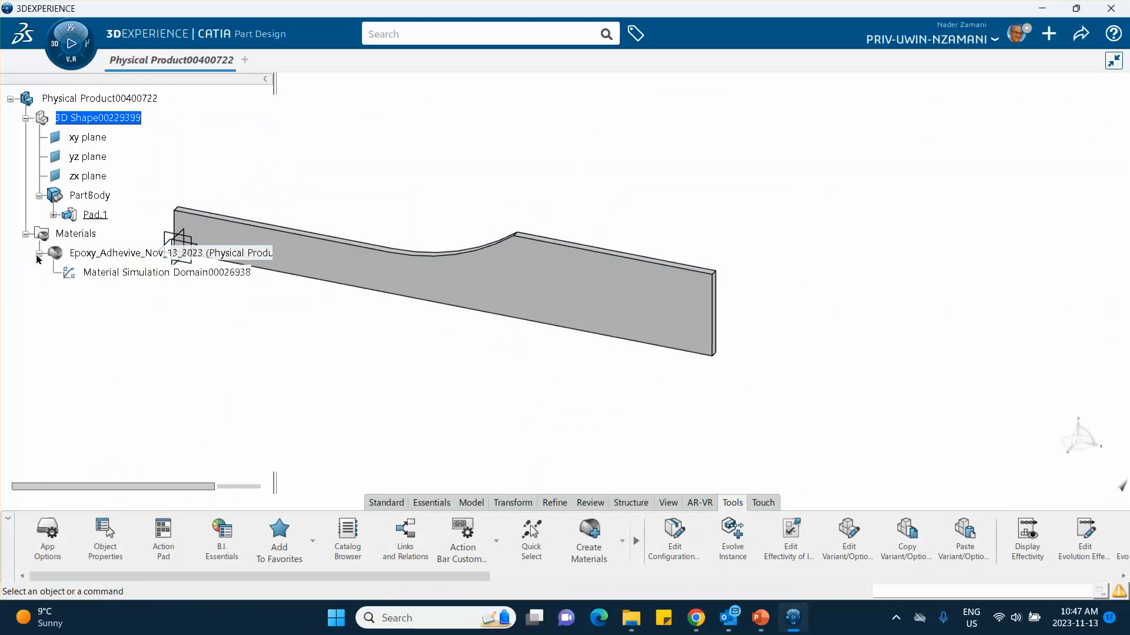
pyautogui.moveTo(327, 297); pyautogui.dragTo(486, 267, button='middle')
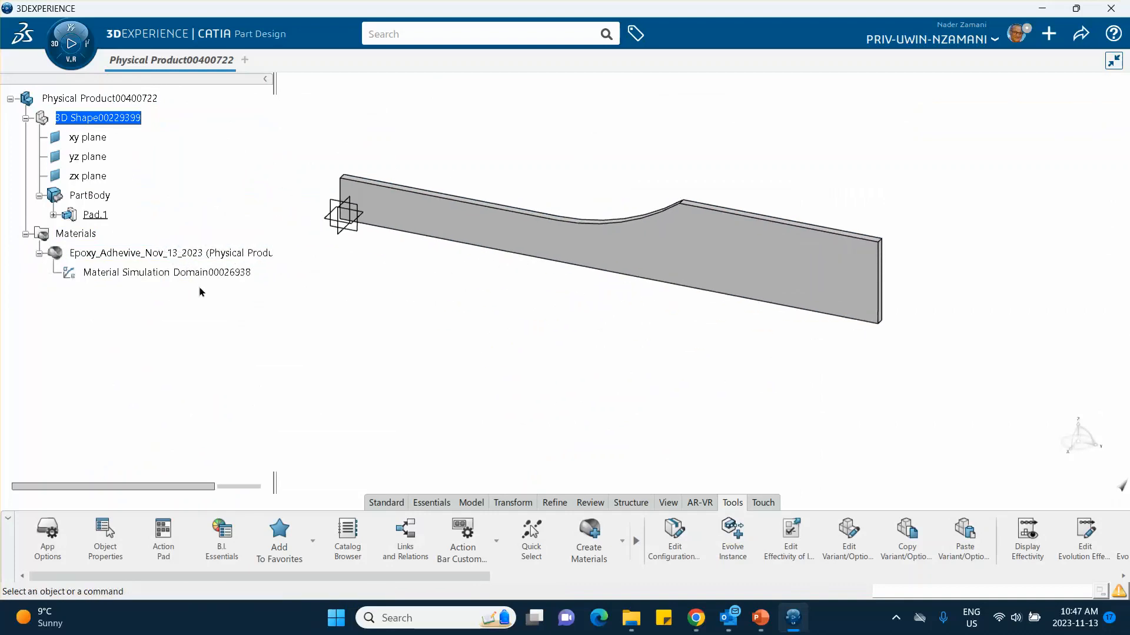
pyautogui.click(171, 274)
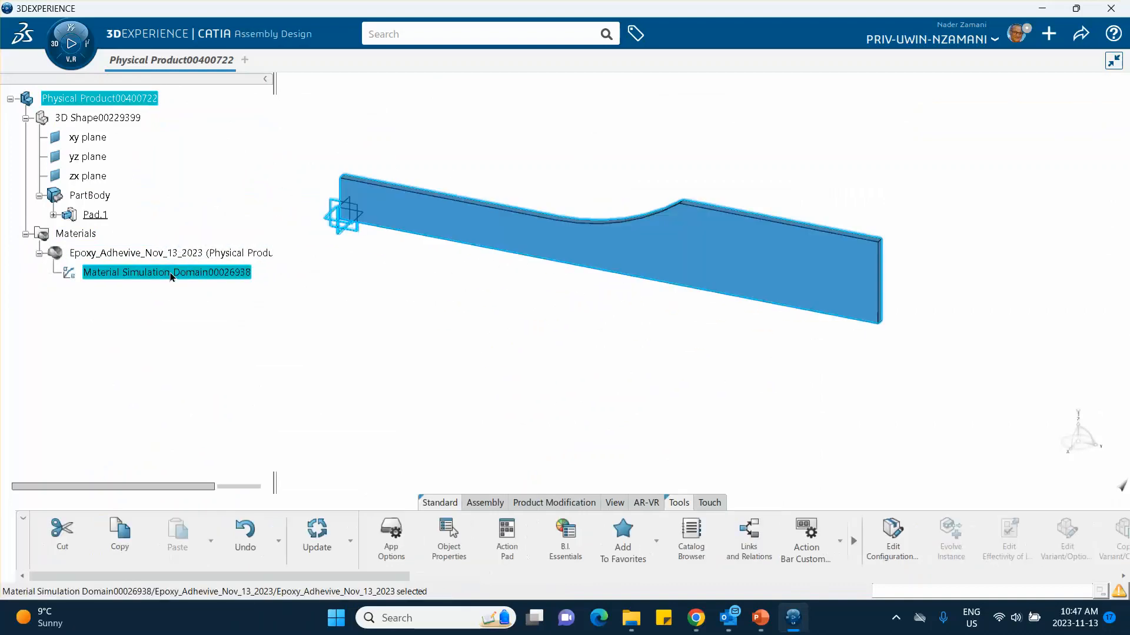
pyautogui.doubleClick(167, 275)
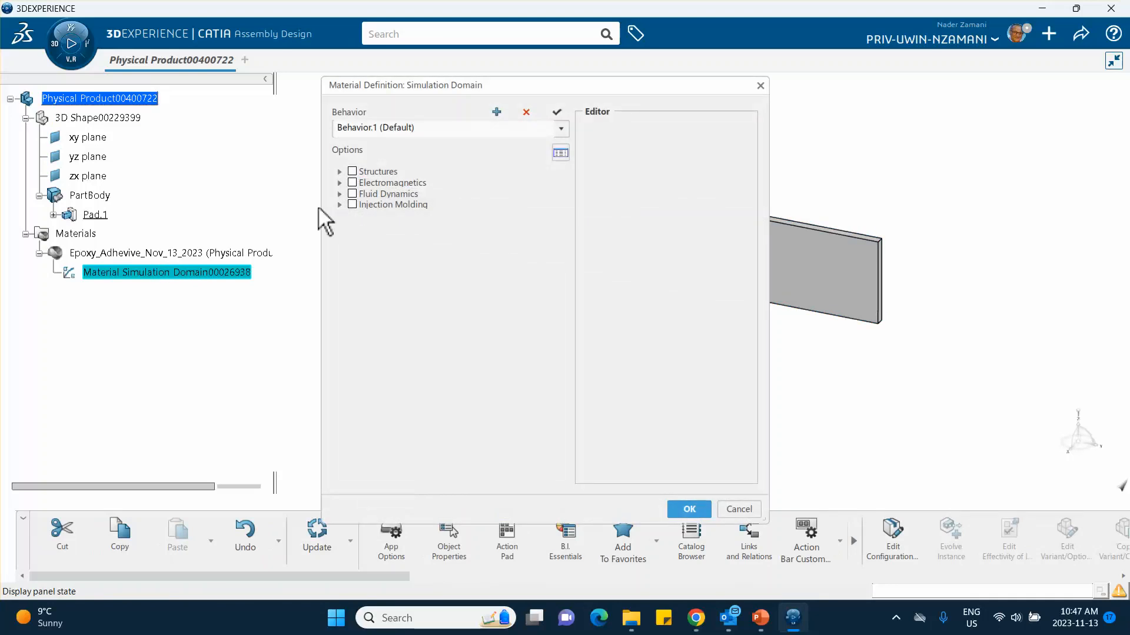
# Step: Add Elastic behavior to the material from the Abaqus Multiphysics mechanical elasticity options
pyautogui.click(339, 172)
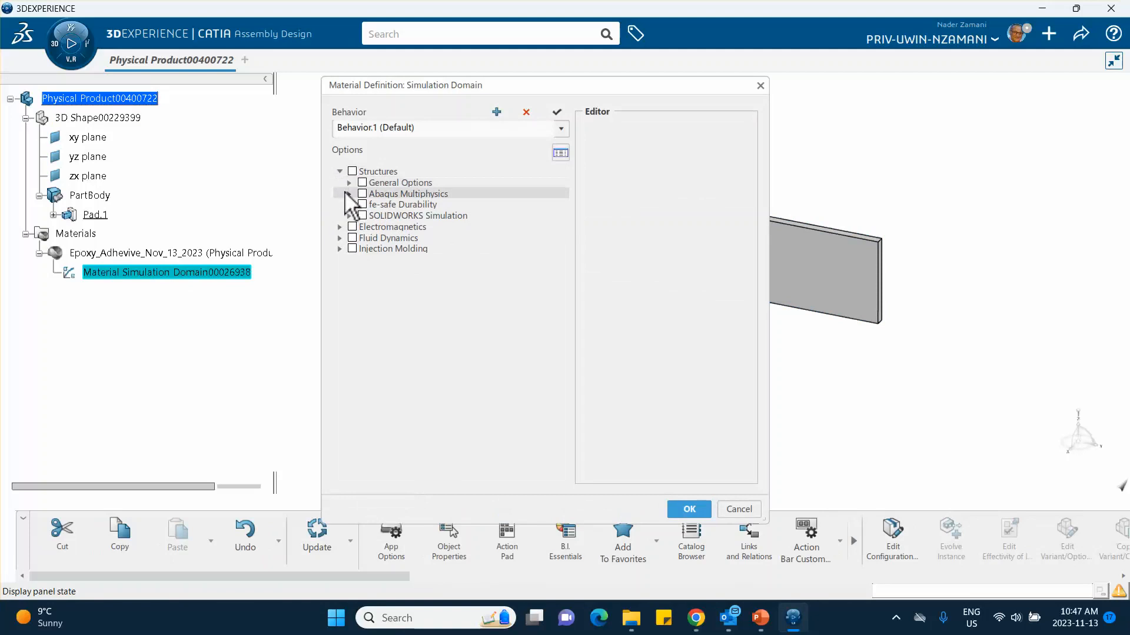
pyautogui.click(349, 194)
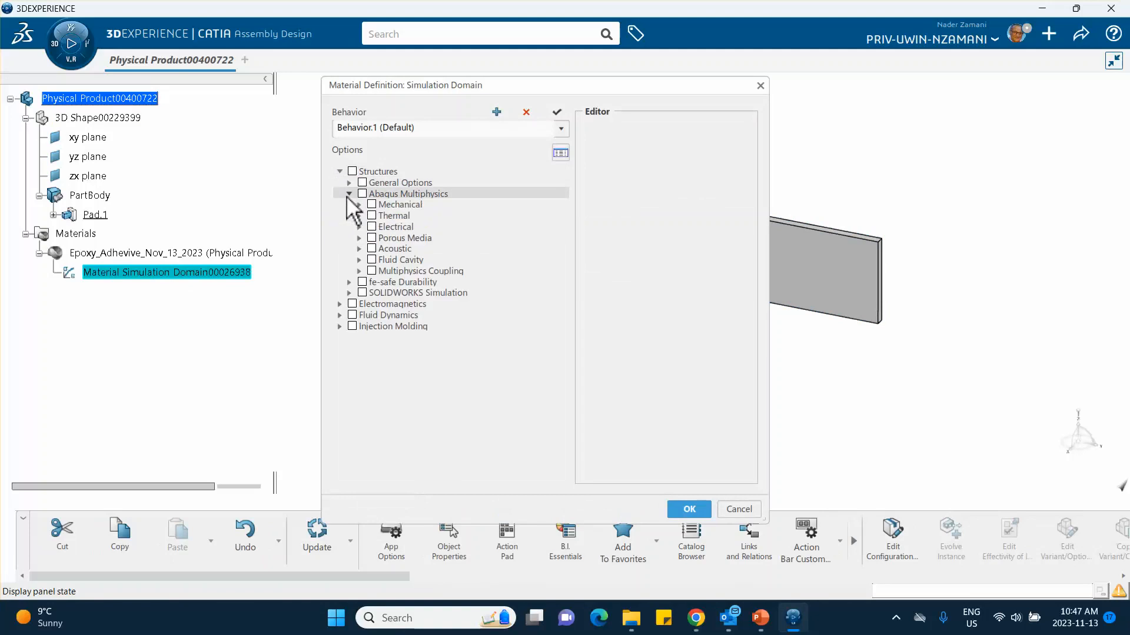
pyautogui.click(359, 205)
pyautogui.click(368, 215)
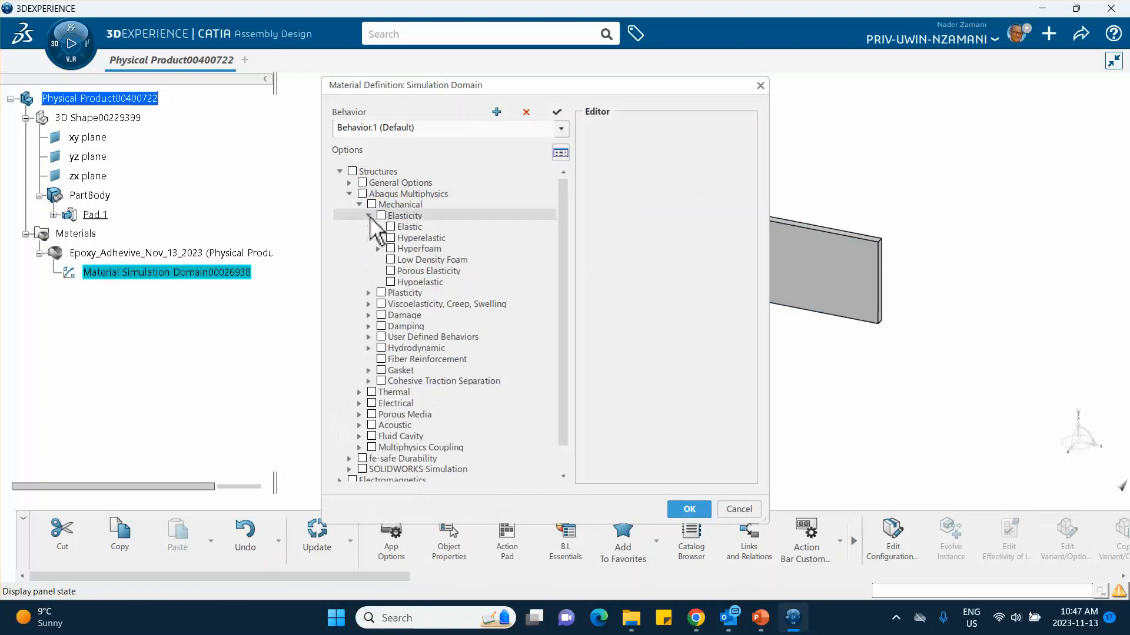
pyautogui.click(390, 227)
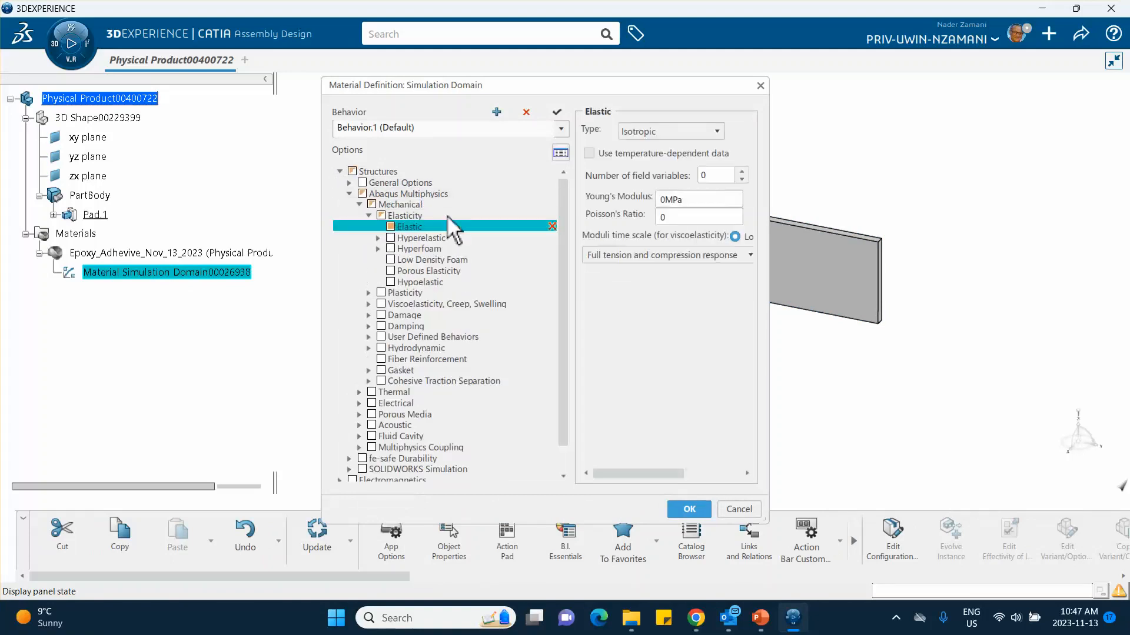
# Step: Look up the elastic constants on slide 7 in PowerPoint, then set Young's modulus to 2232 MPa and Poisson's ratio to 0.4 in 3DEXPERIENCE
pyautogui.doubleClick(685, 200)
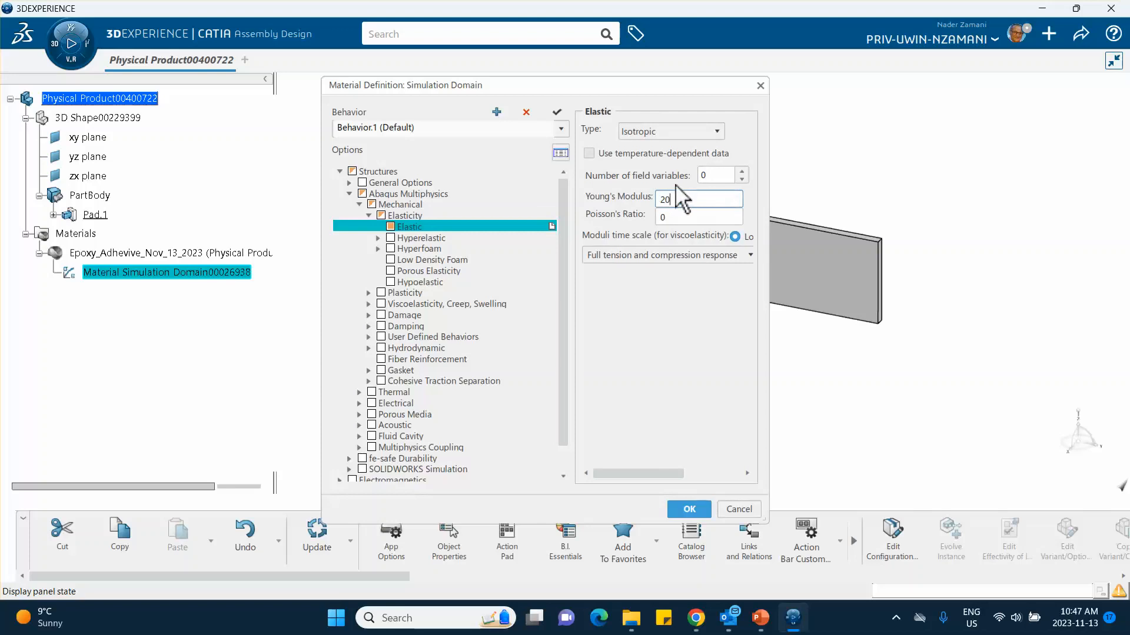
pyautogui.click(757, 616)
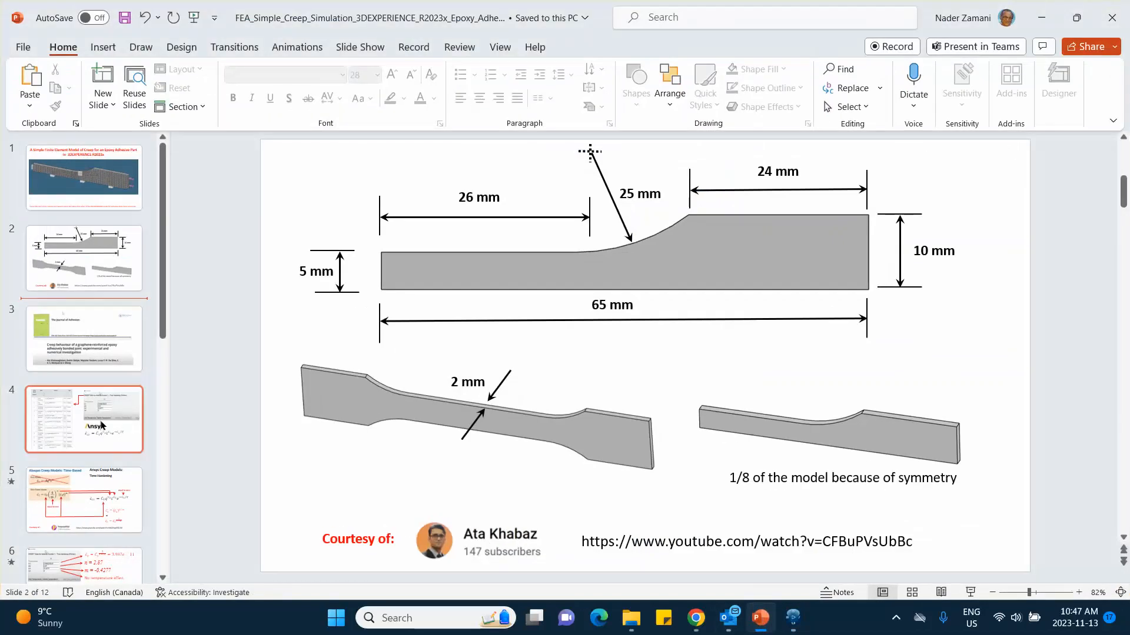
pyautogui.scroll(-2, 88, 440)
pyautogui.scroll(-1, 88, 440)
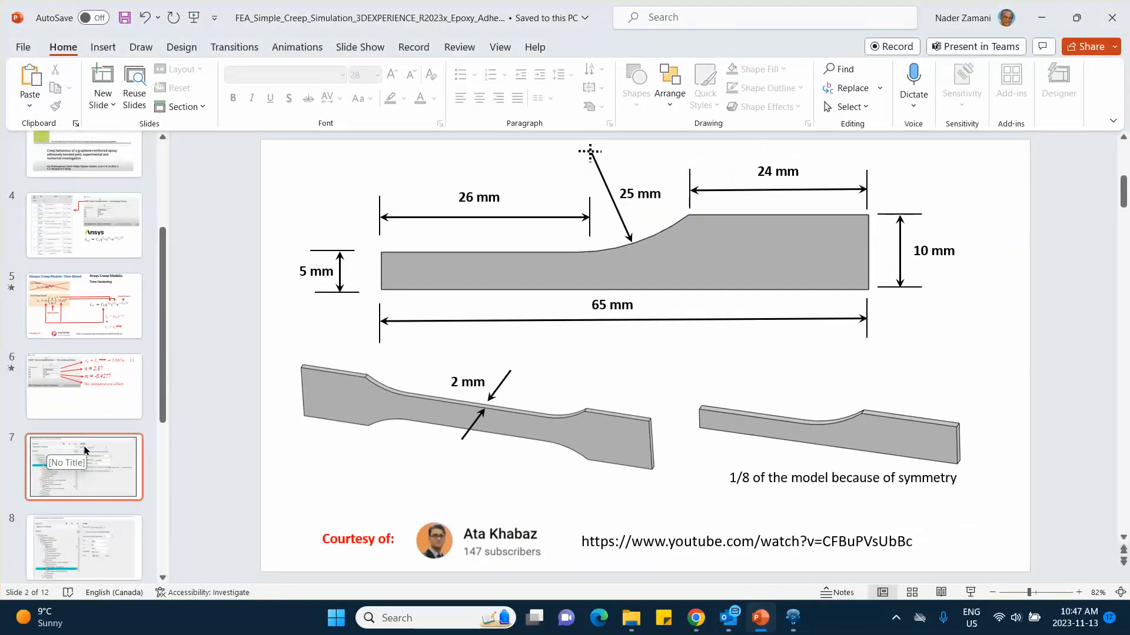
pyautogui.click(83, 451)
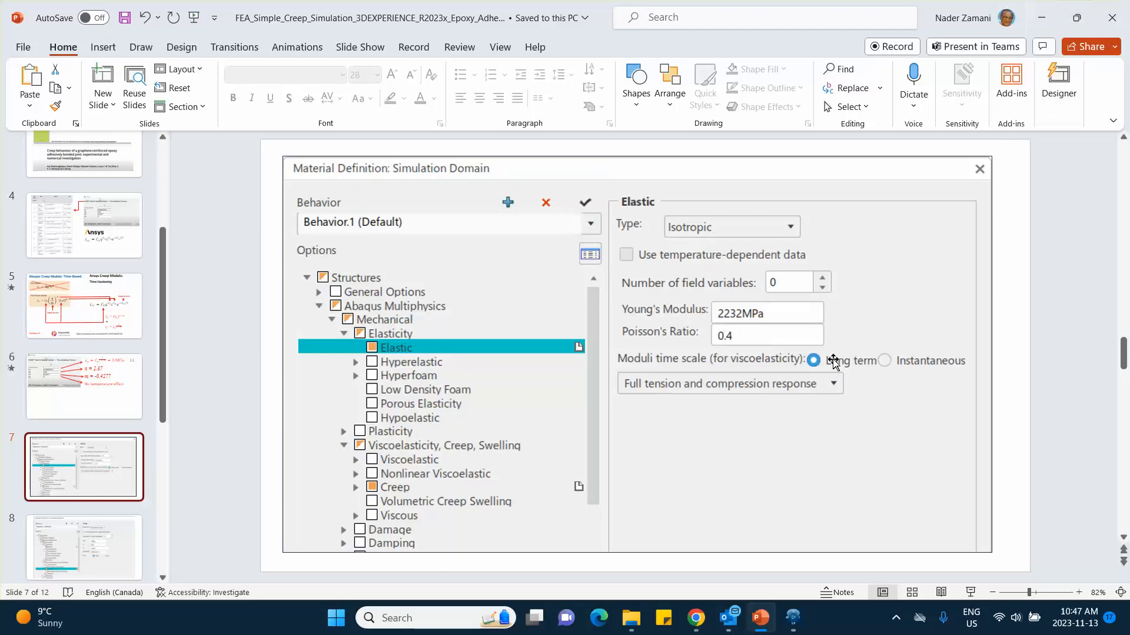
pyautogui.click(793, 617)
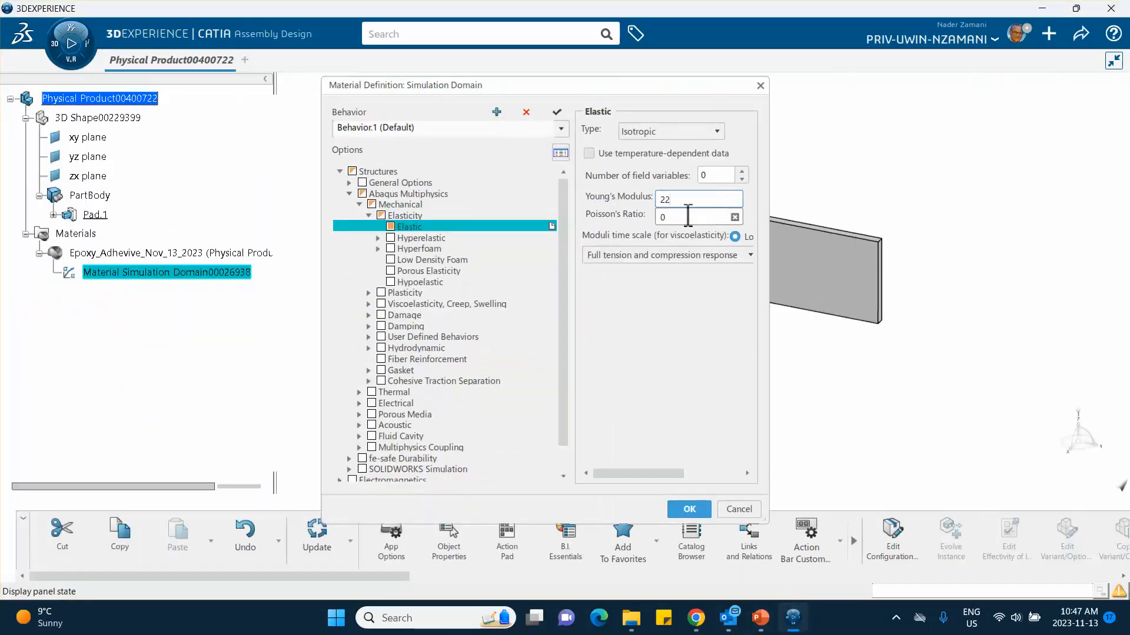
pyautogui.press('Tab')
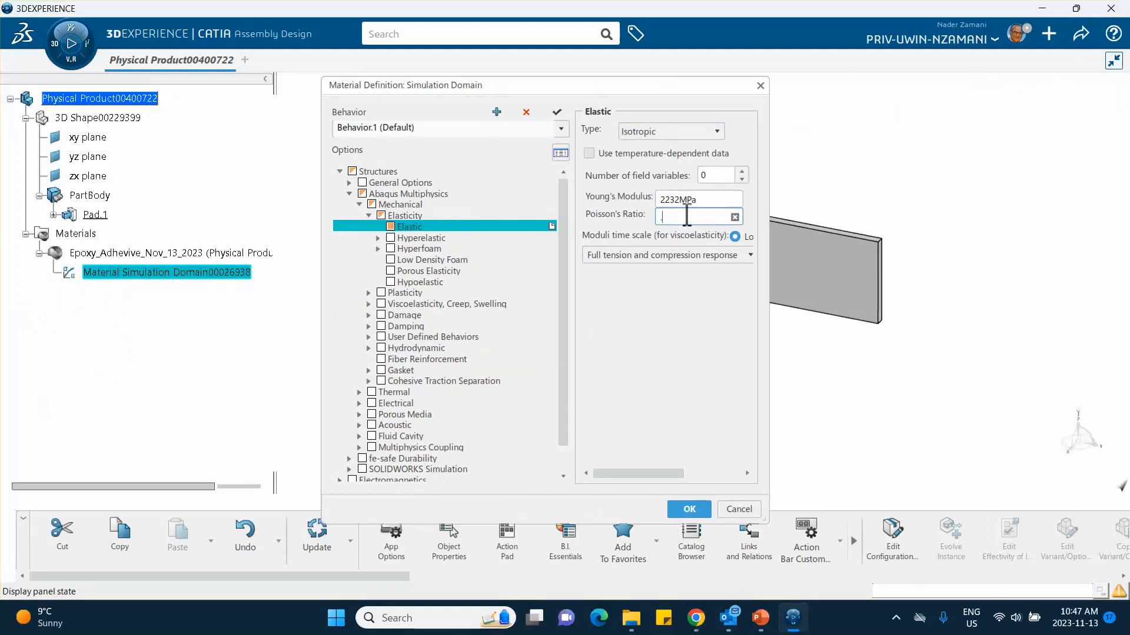
pyautogui.click(699, 320)
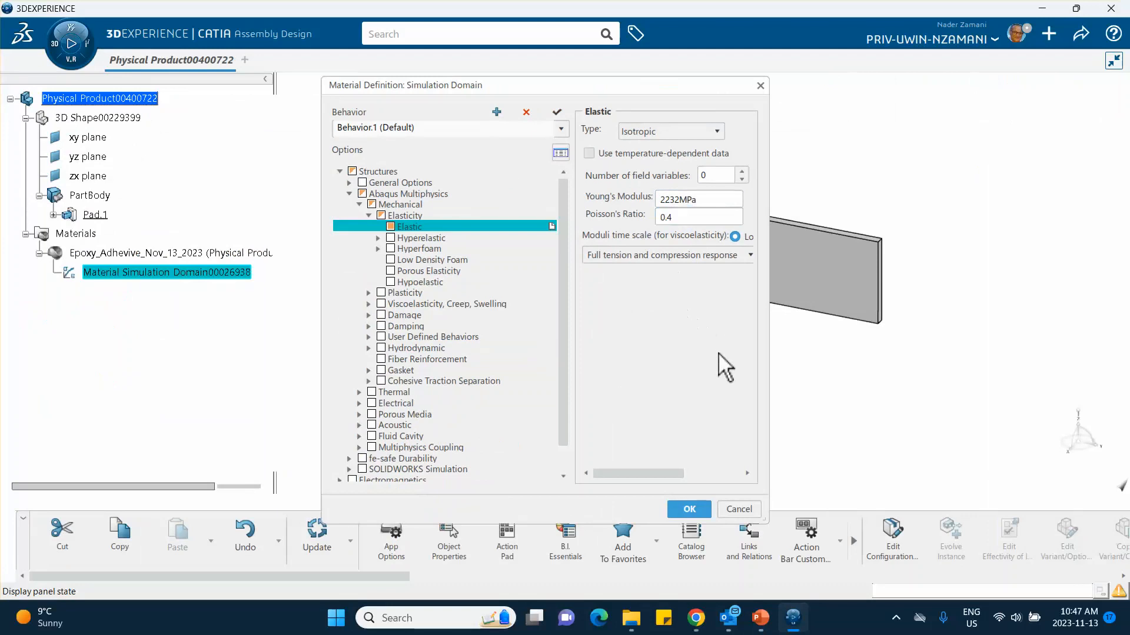
# Step: Add Creep behavior to the material with the Power Law creep law, and widen the material definition dialog
pyautogui.click(368, 304)
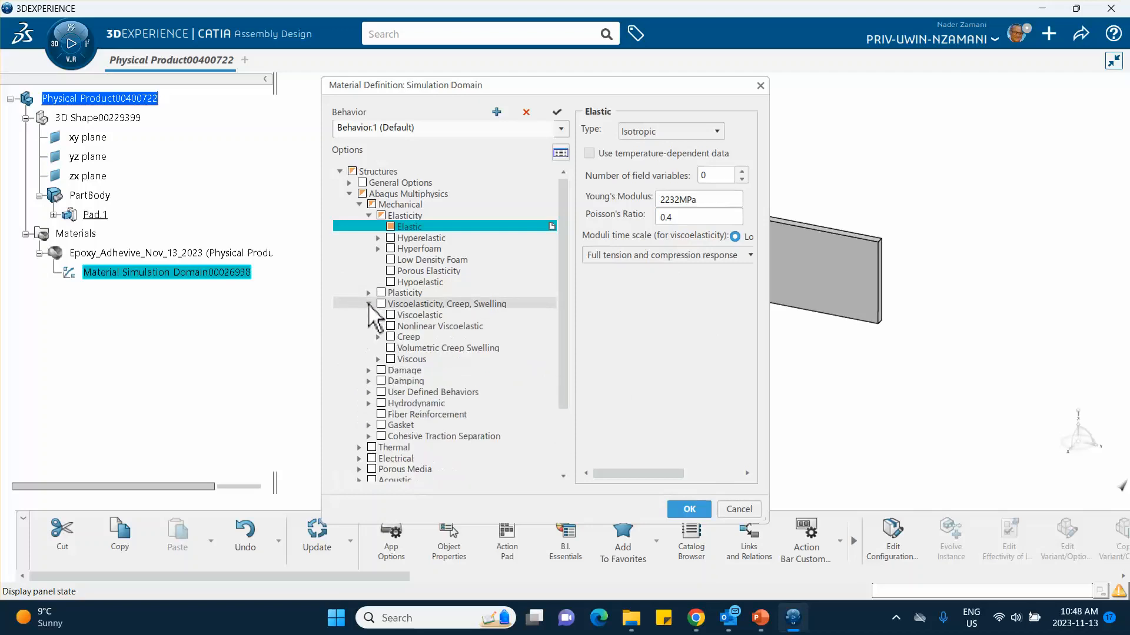
pyautogui.click(378, 337)
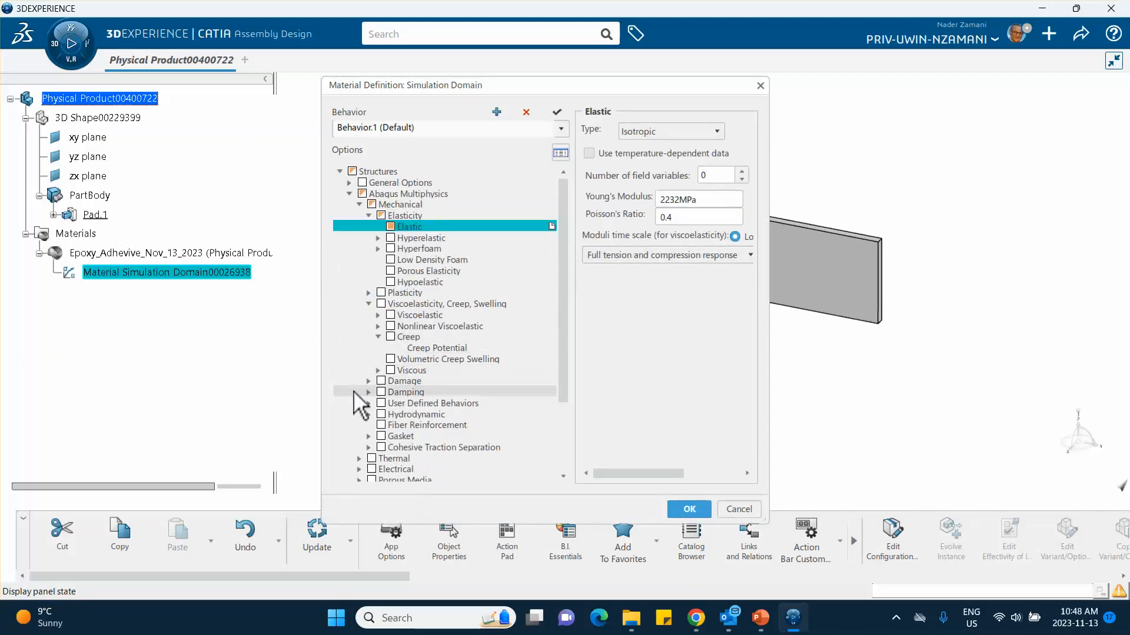
pyautogui.click(408, 337)
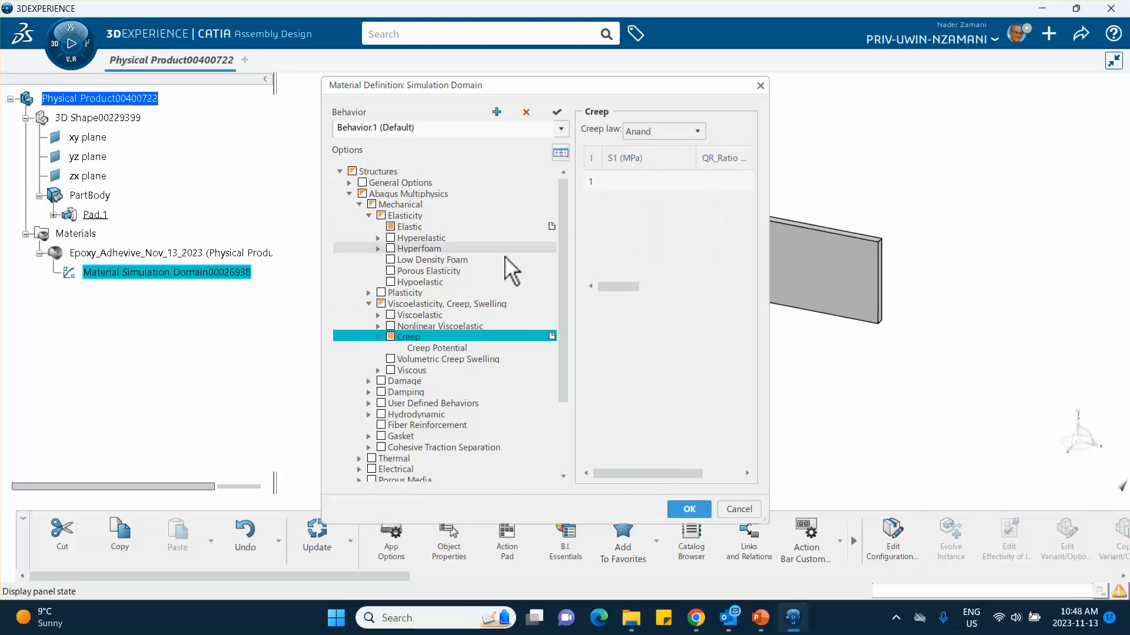
pyautogui.click(698, 131)
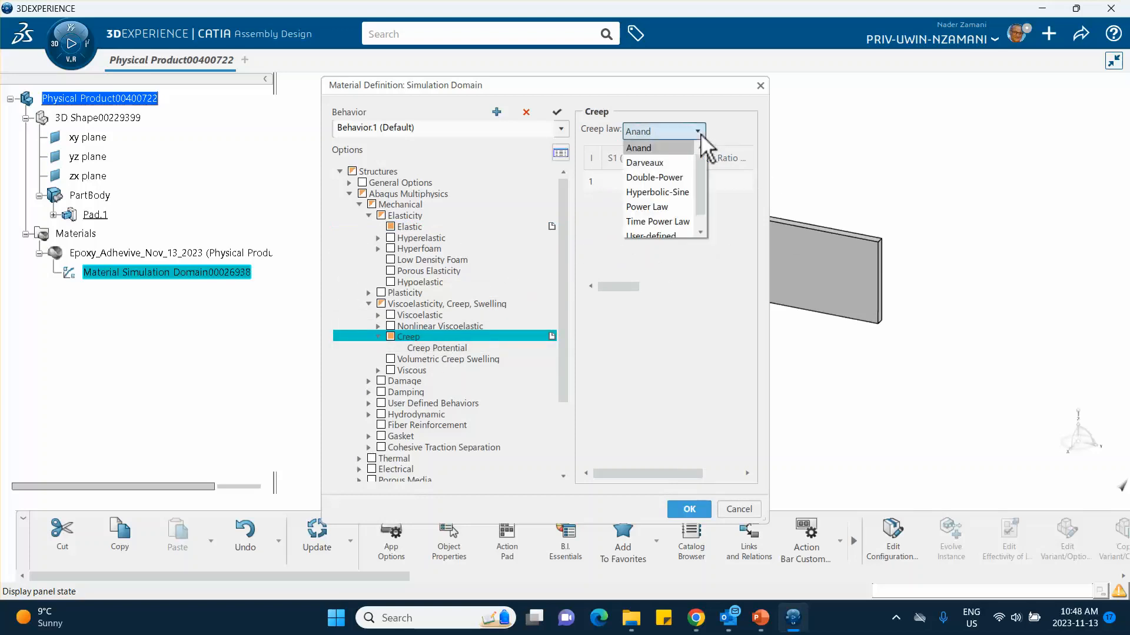
pyautogui.click(665, 207)
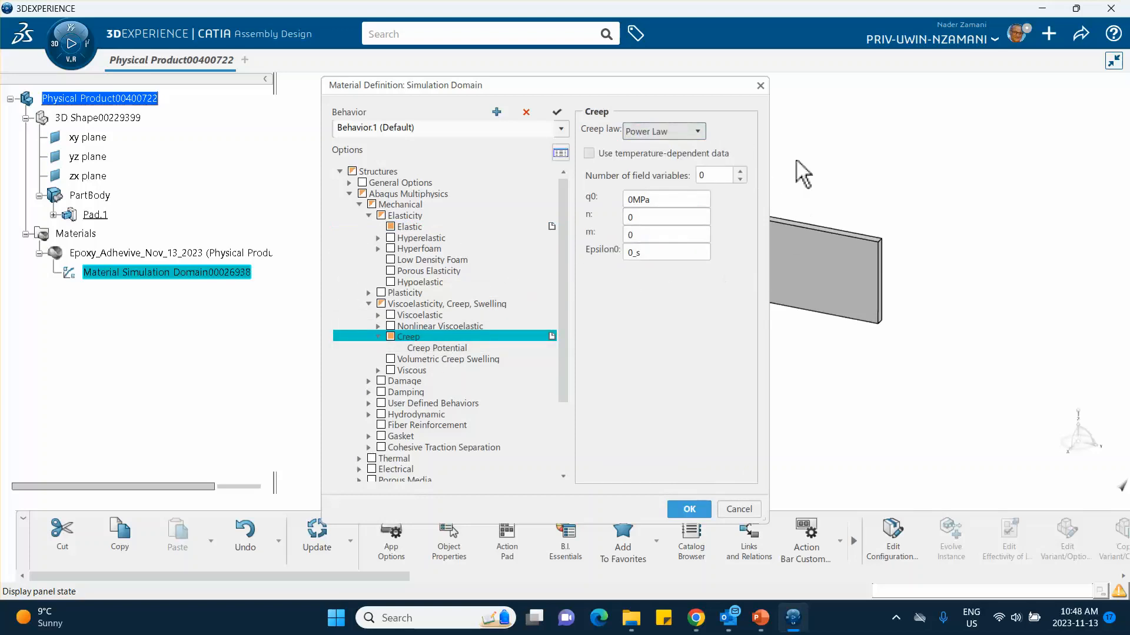
pyautogui.moveTo(774, 169); pyautogui.dragTo(882, 181)
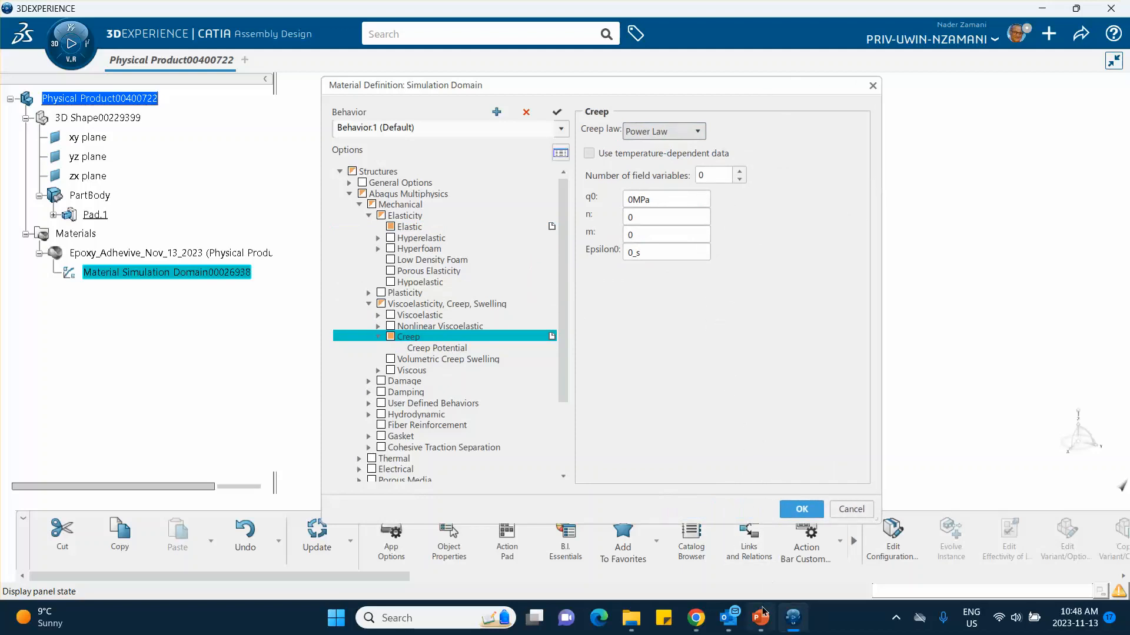
# Step: Look up the creep constants on slide 8 in PowerPoint and return to 3DEXPERIENCE
pyautogui.moveTo(760, 617)
pyautogui.click(758, 583)
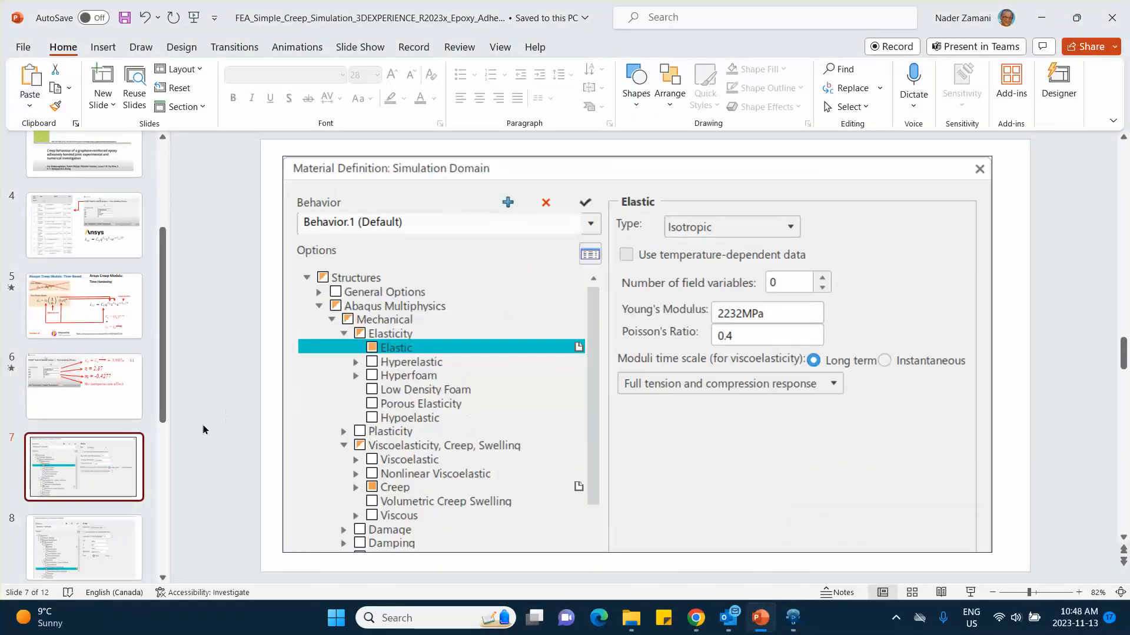
pyautogui.click(79, 535)
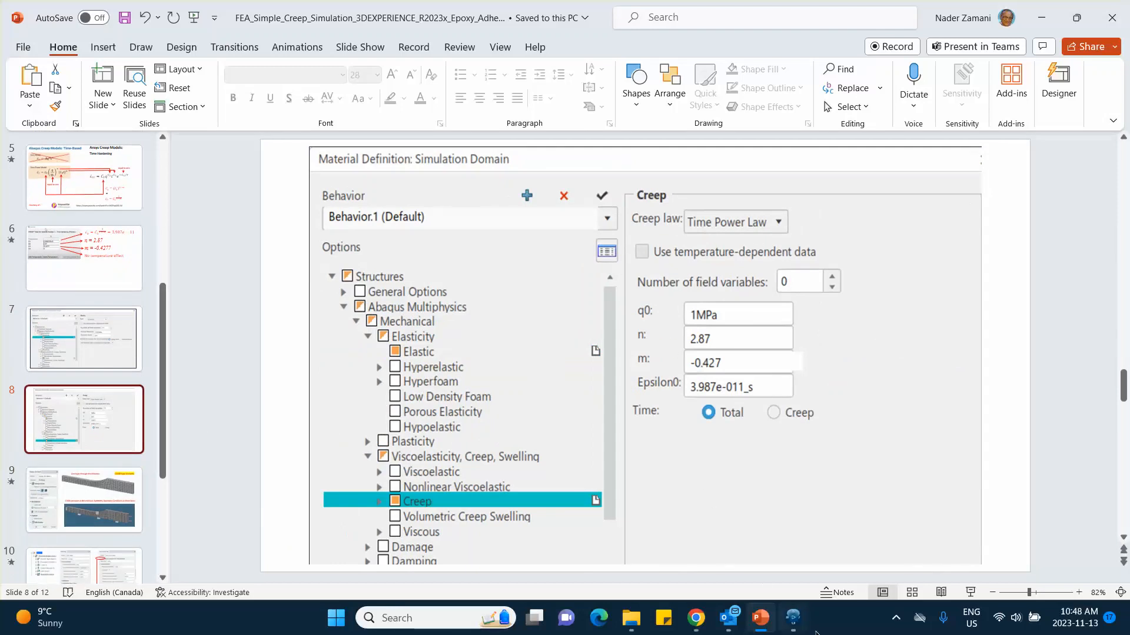
pyautogui.moveTo(793, 624)
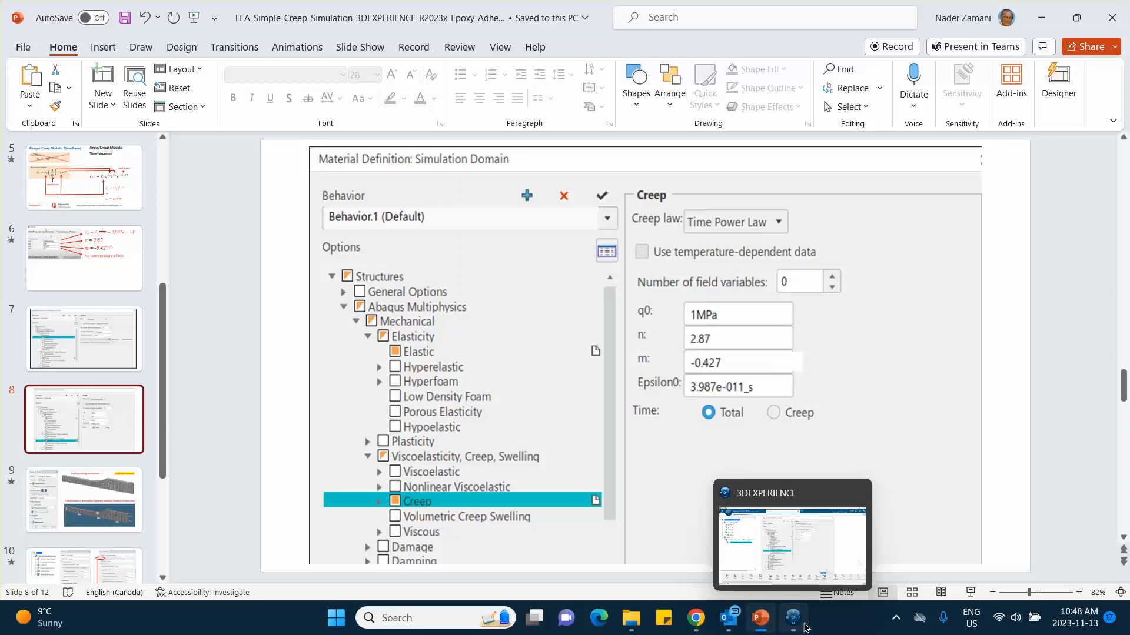
pyautogui.click(793, 618)
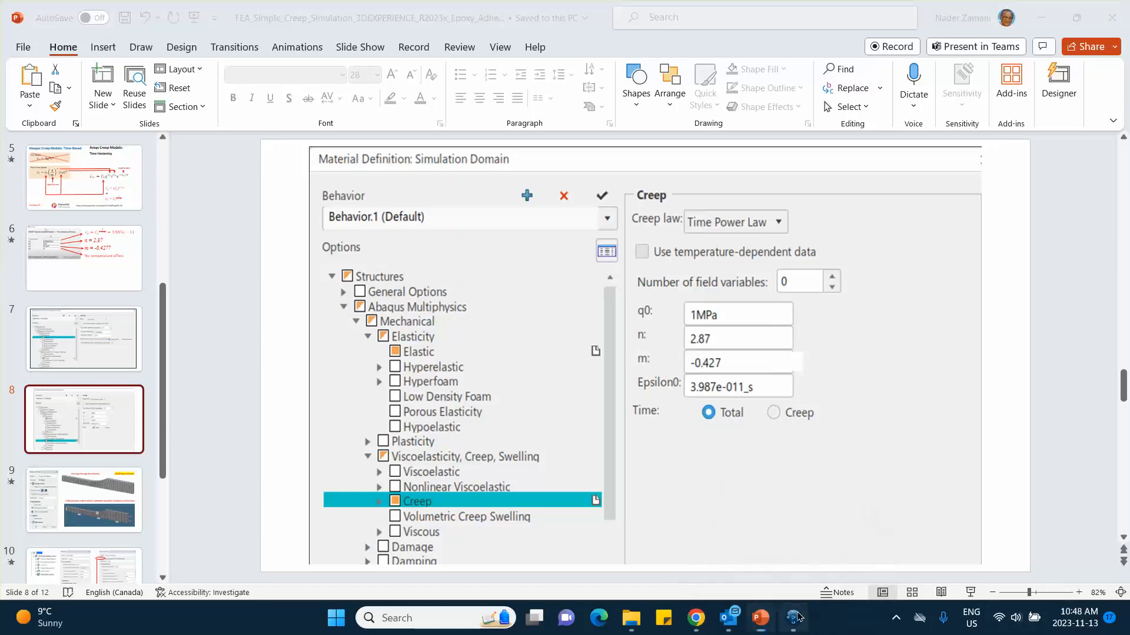
# Step: Set the creep constants q0 to 1 MPa, n to 2.87, m to -0.427 and Epsilon0 to 3.987E-11, and accept the material definition
pyautogui.doubleClick(638, 200)
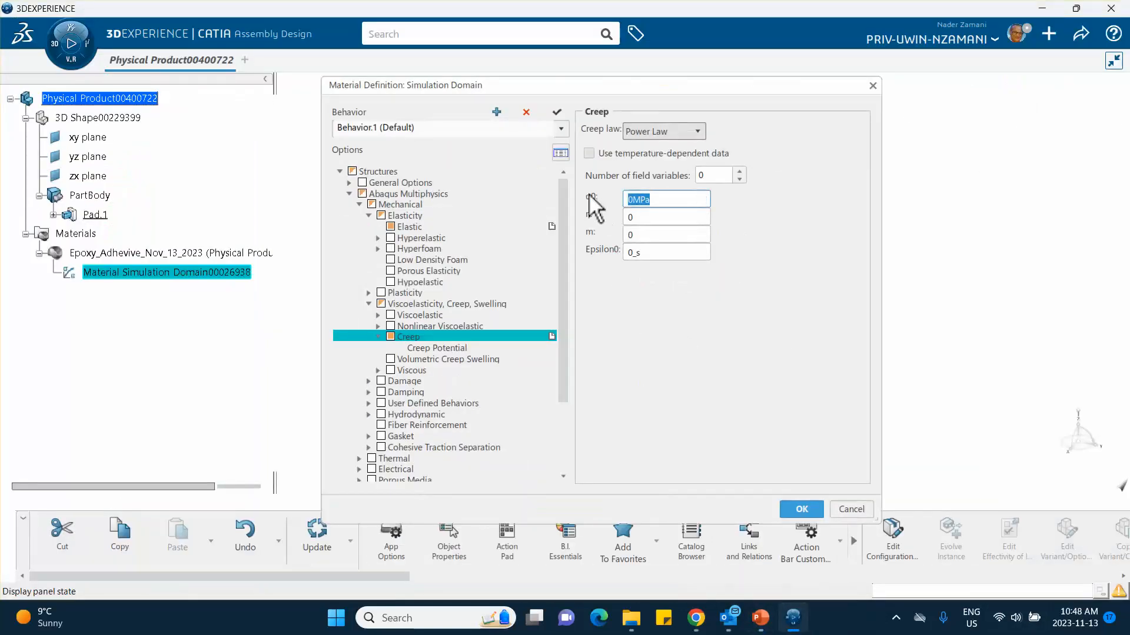
pyautogui.write('1')
pyautogui.doubleClick(636, 217)
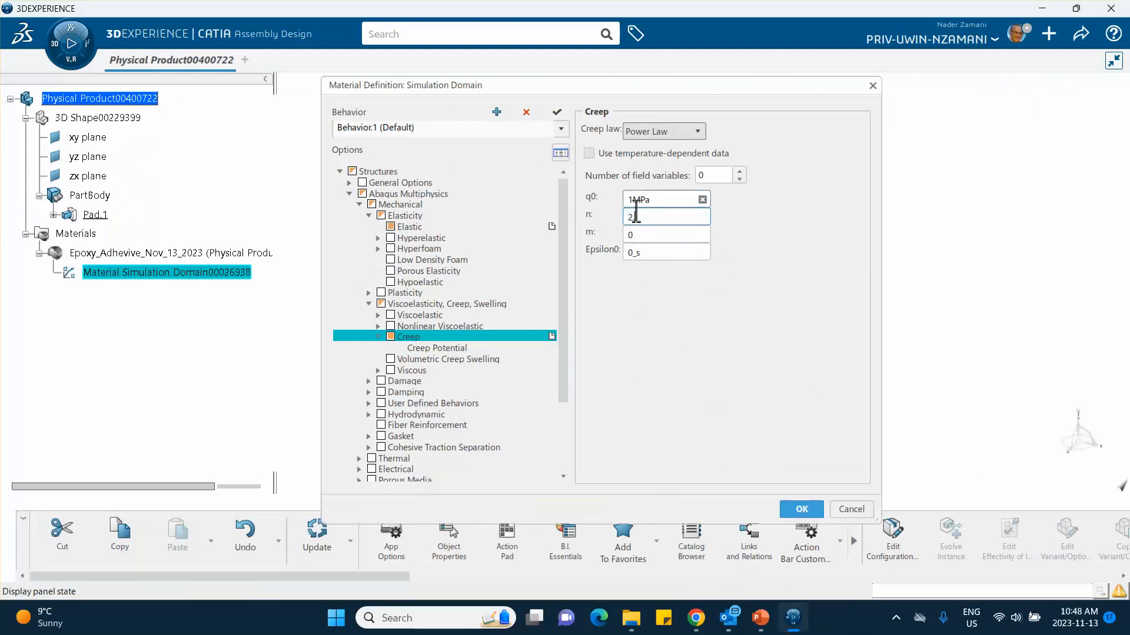
pyautogui.doubleClick(651, 235)
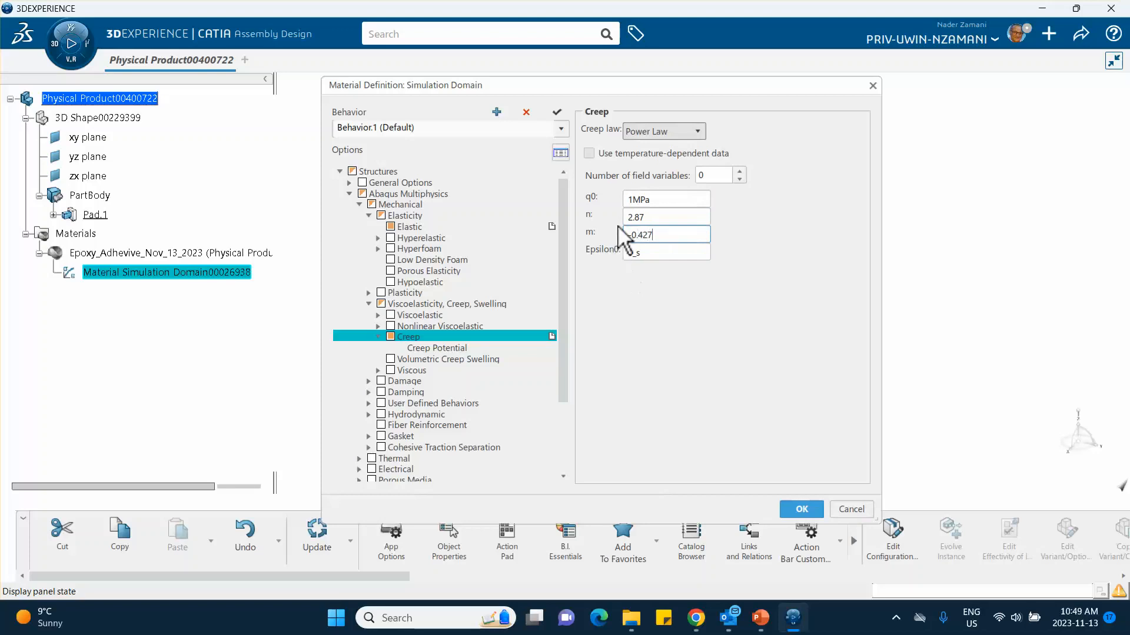
pyautogui.click(648, 255)
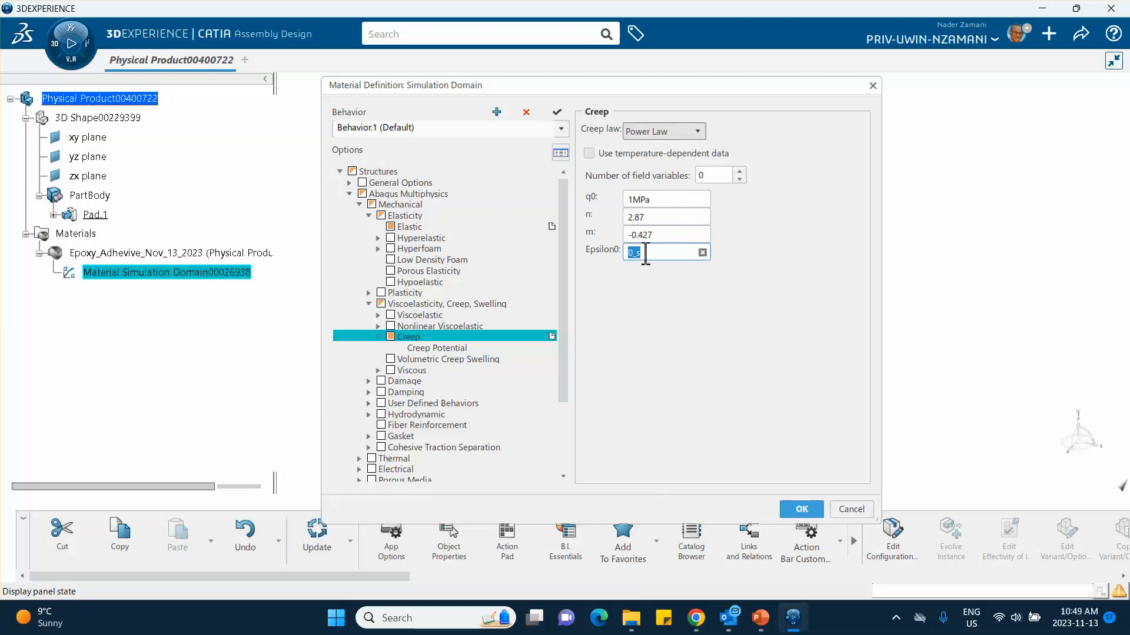
pyautogui.write('3.987E-11')
pyautogui.click(740, 400)
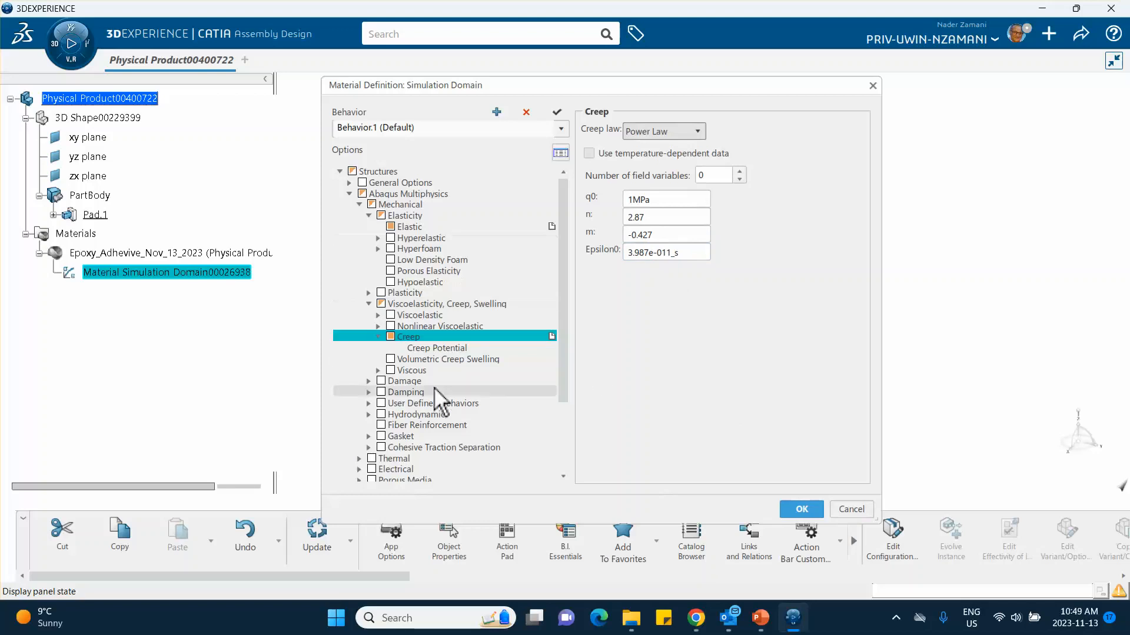
pyautogui.click(802, 509)
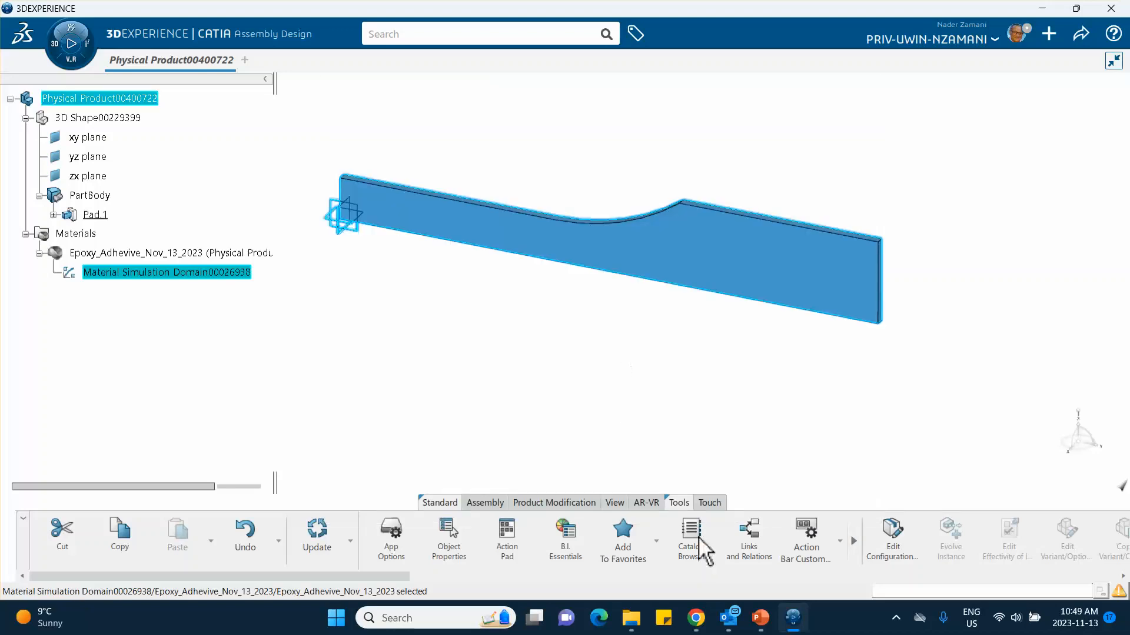
# Step: Deselect the part, switch to the Structural Model Creation app and create an empty finite element model for the product
pyautogui.click(896, 617)
pyautogui.click(652, 352)
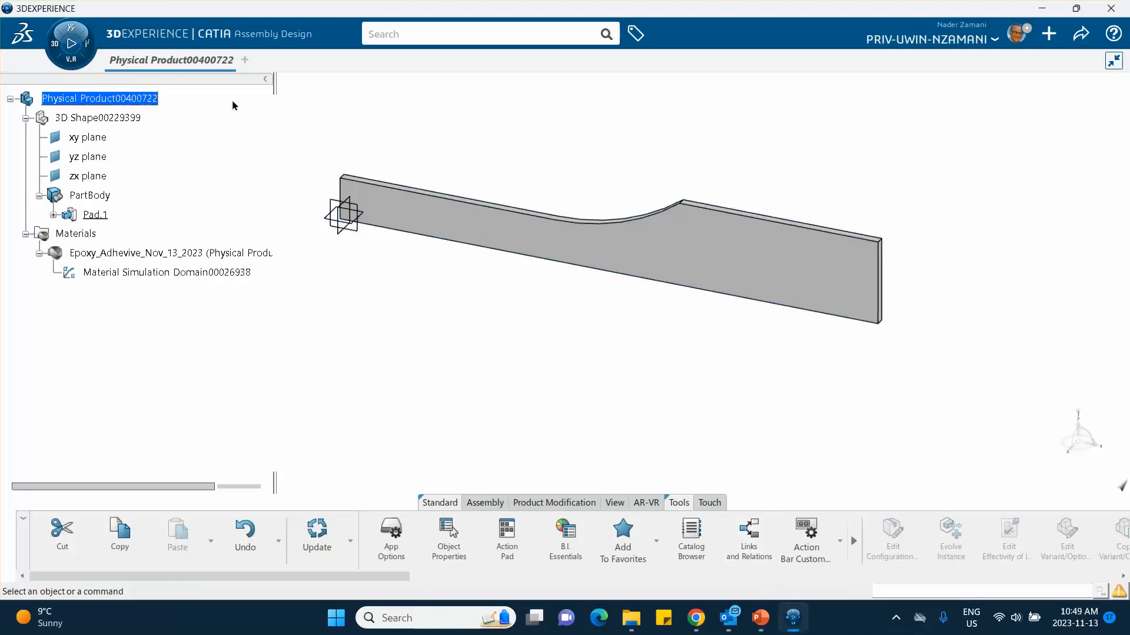
pyautogui.click(56, 47)
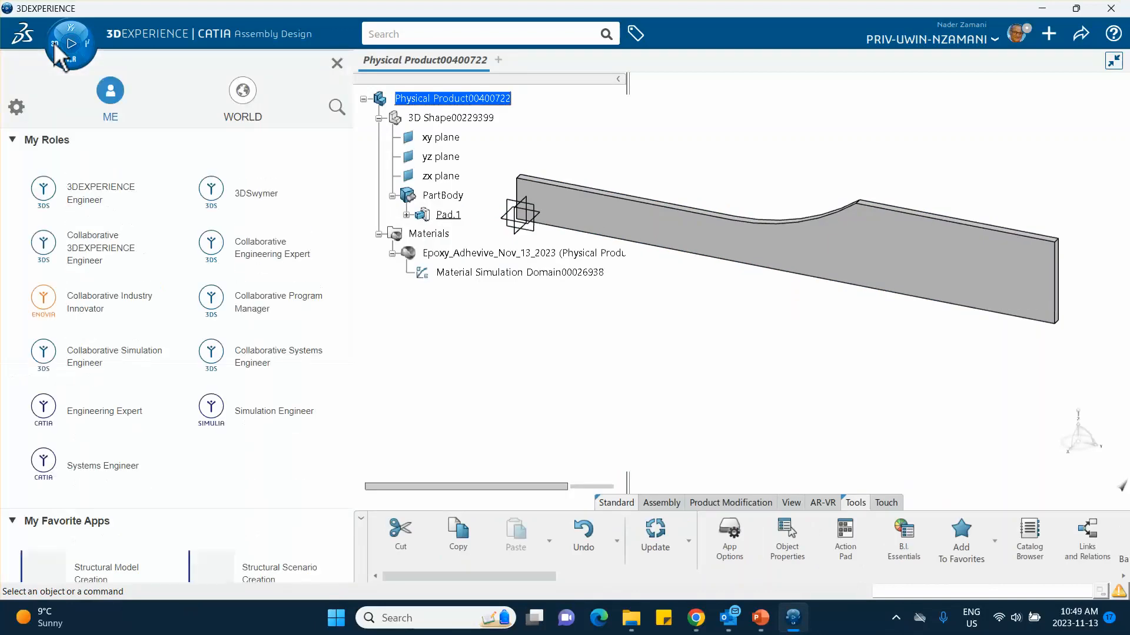
pyautogui.scroll(-2, 188, 379)
pyautogui.scroll(-2, 171, 394)
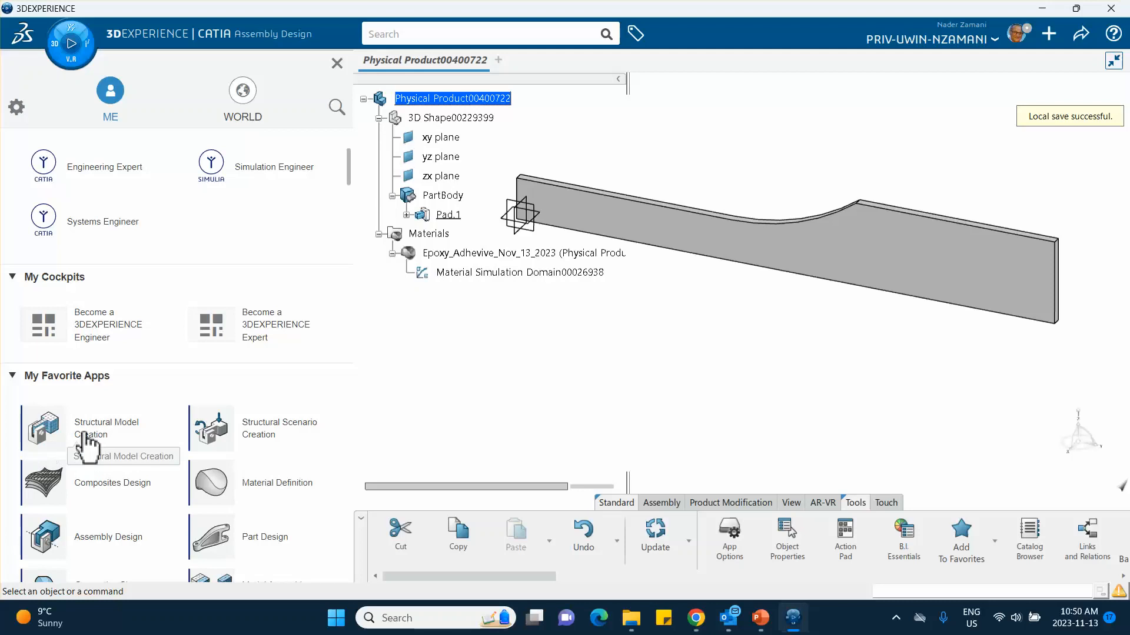
pyautogui.click(85, 435)
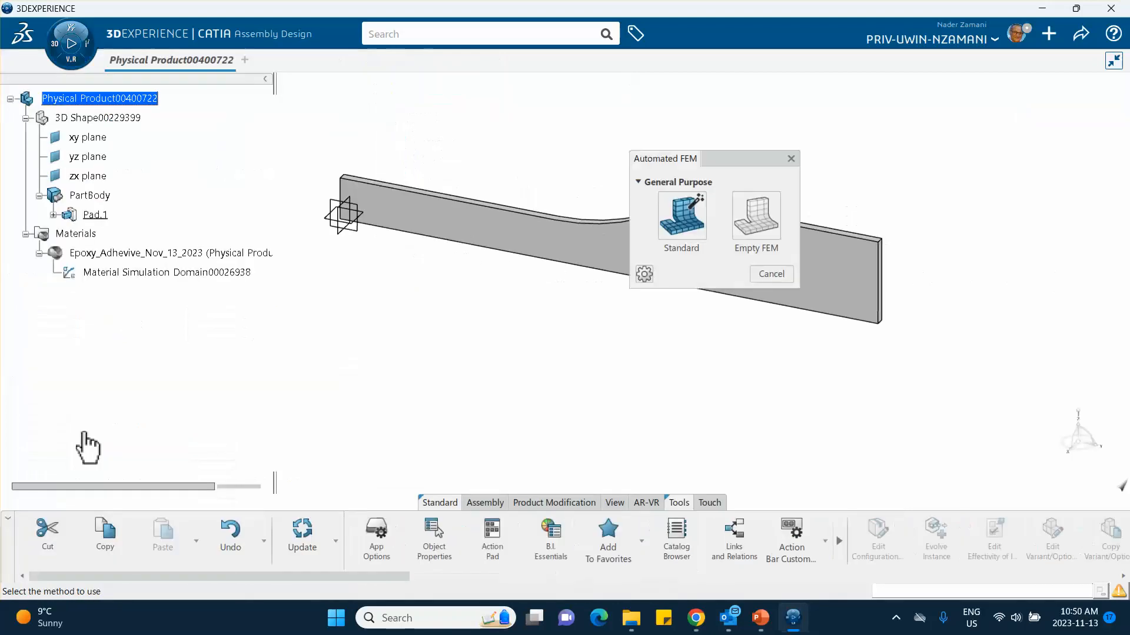
pyautogui.click(757, 217)
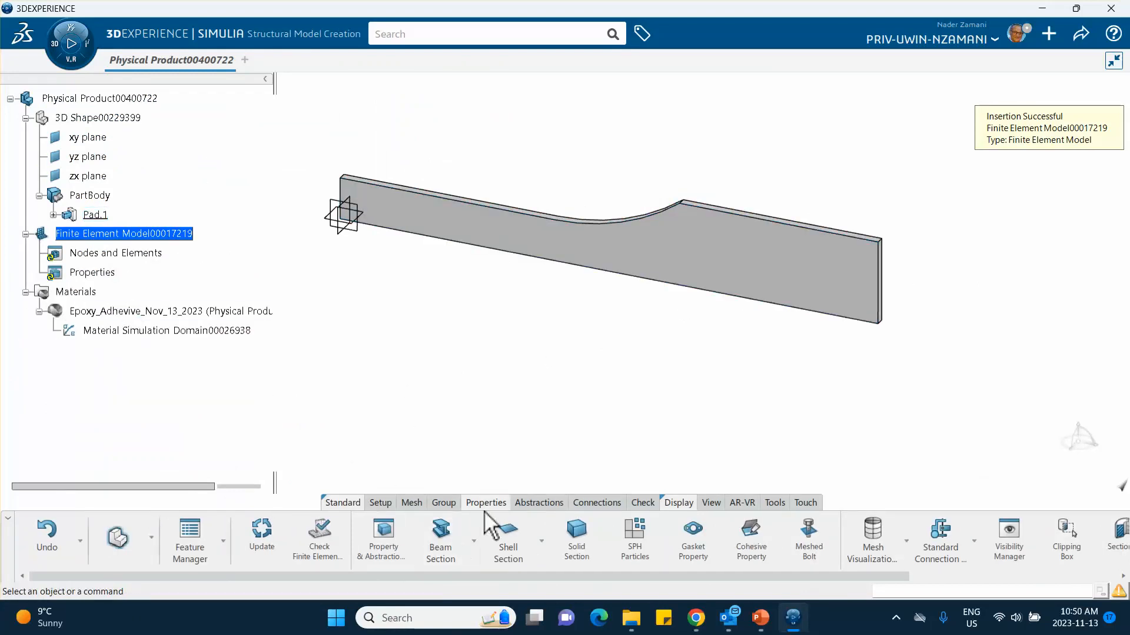
# Step: Mesh the PartBody with a Sweep 3D Mesh using a 0.7 mm mesh size and one layer
pyautogui.click(412, 503)
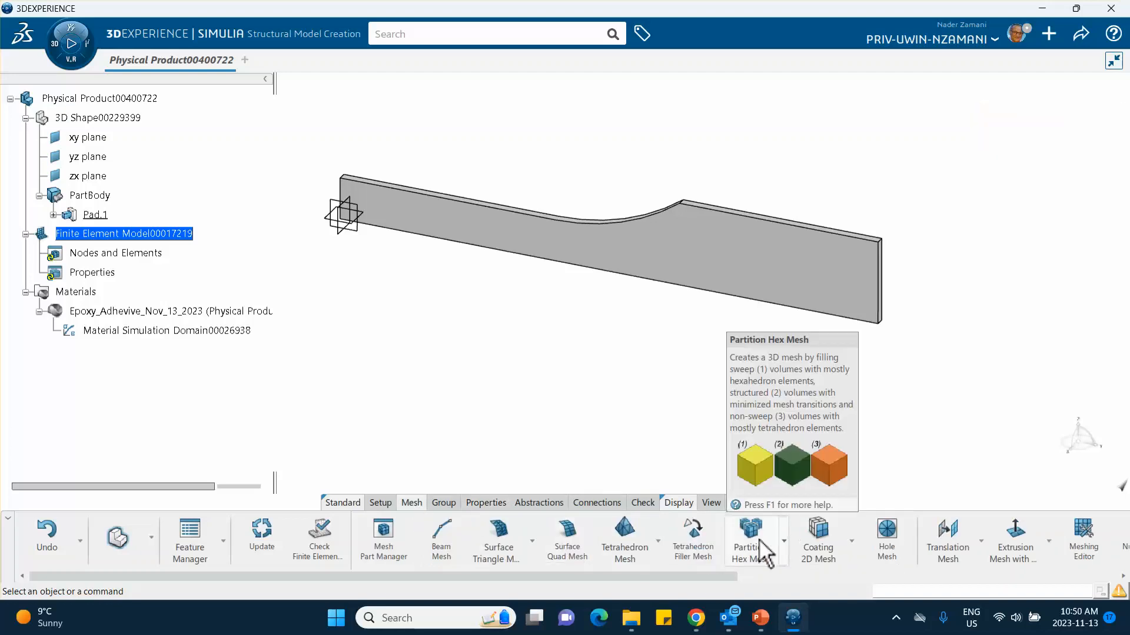
pyautogui.click(784, 542)
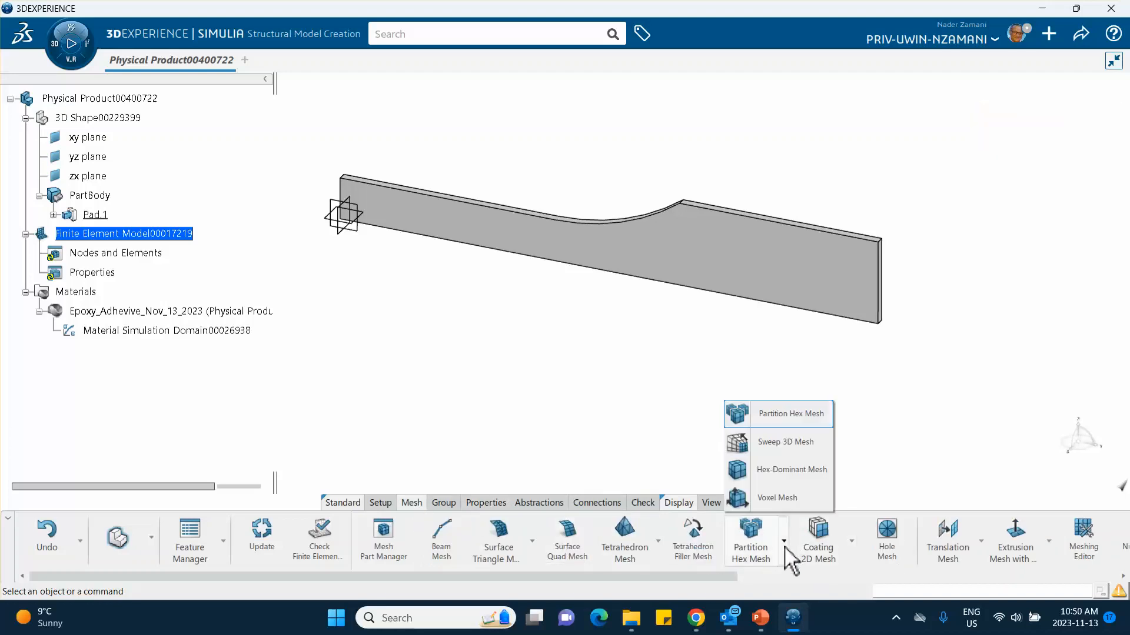
pyautogui.click(765, 444)
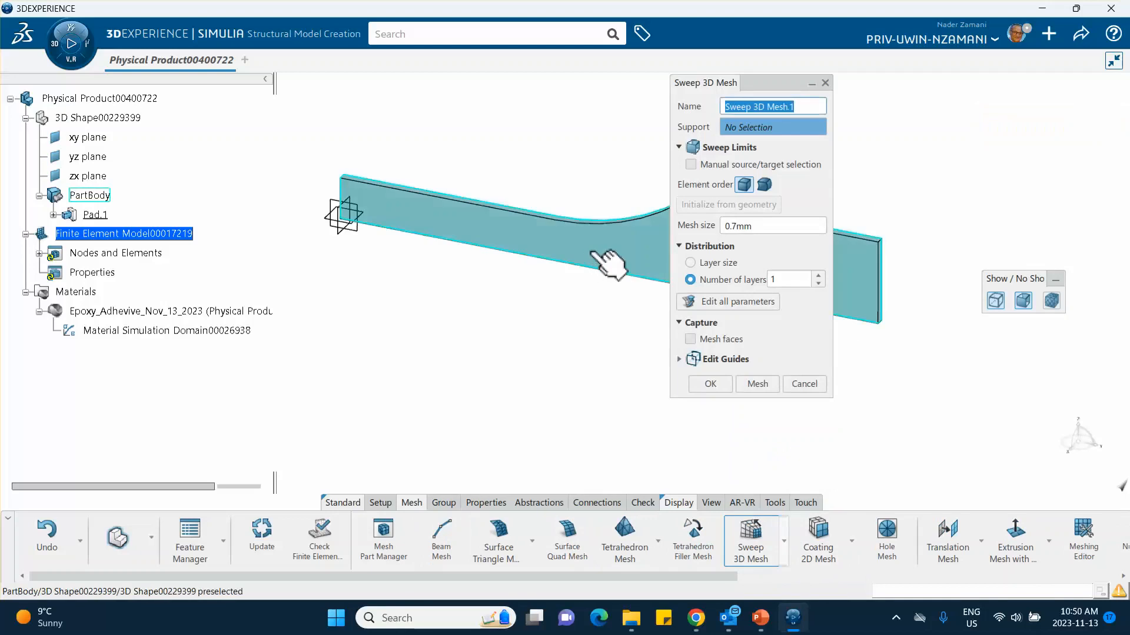
pyautogui.moveTo(532, 371); pyautogui.dragTo(333, 356, button='middle')
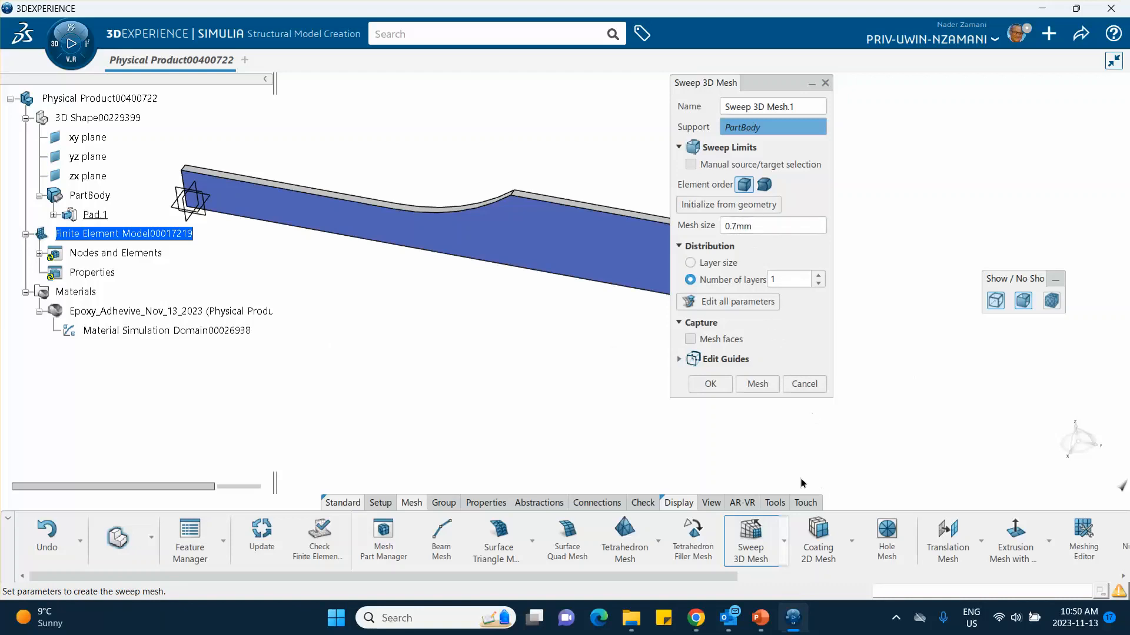
pyautogui.click(757, 383)
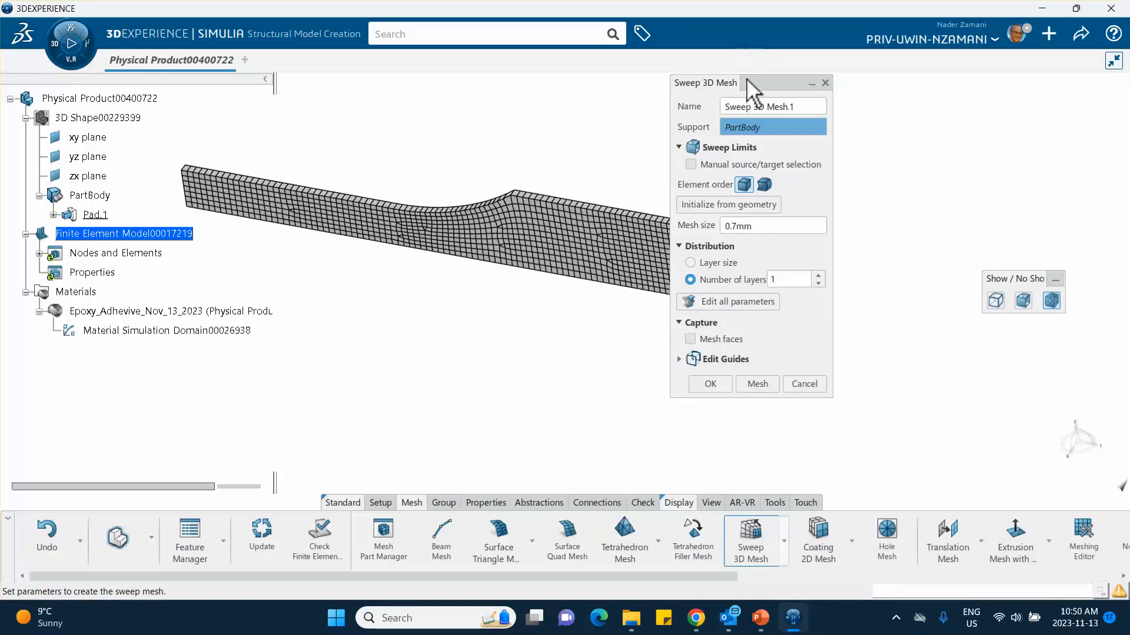
pyautogui.moveTo(747, 85); pyautogui.dragTo(834, 112)
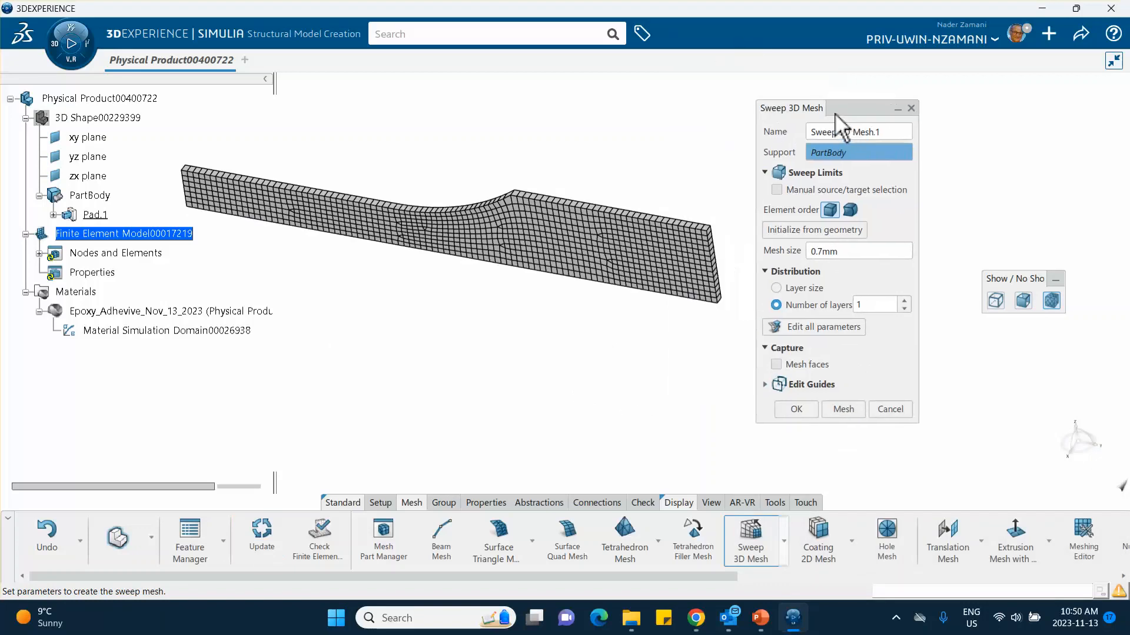
pyautogui.click(811, 410)
pyautogui.moveTo(493, 358); pyautogui.dragTo(645, 389, button='middle')
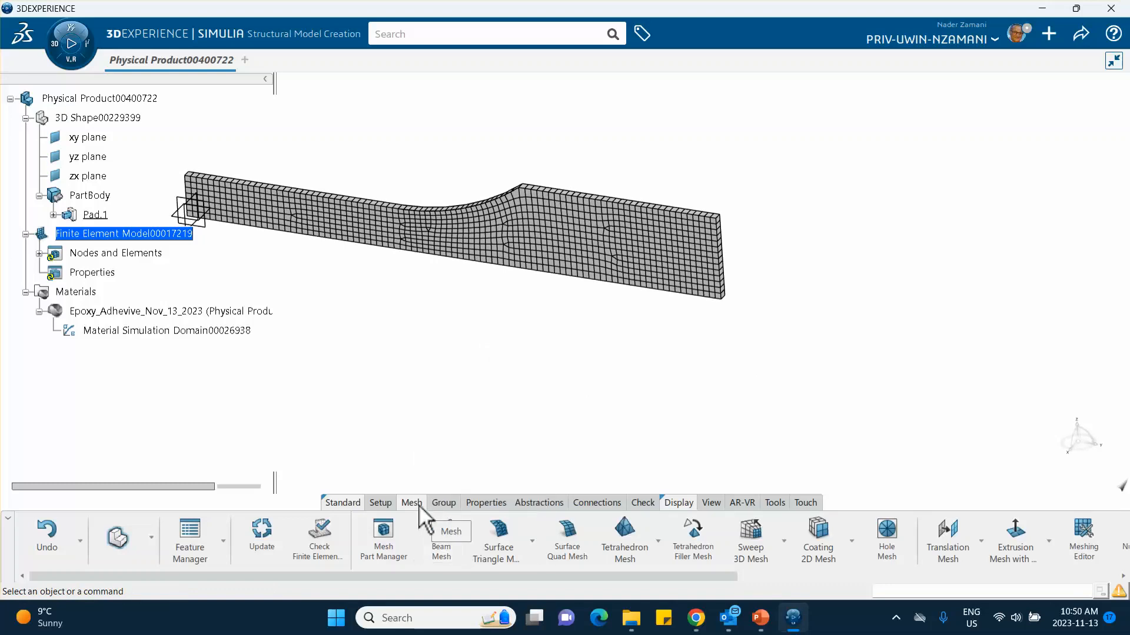
# Step: Assign a solid section with the epoxy adhesive material to the meshed PartBody
pyautogui.click(486, 503)
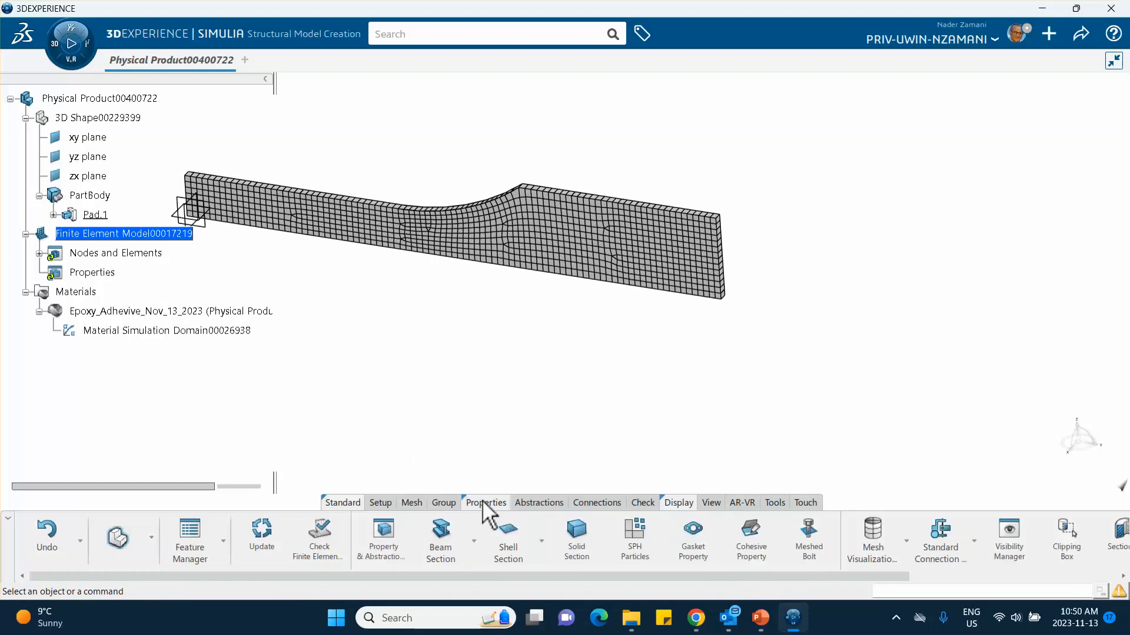
pyautogui.click(596, 540)
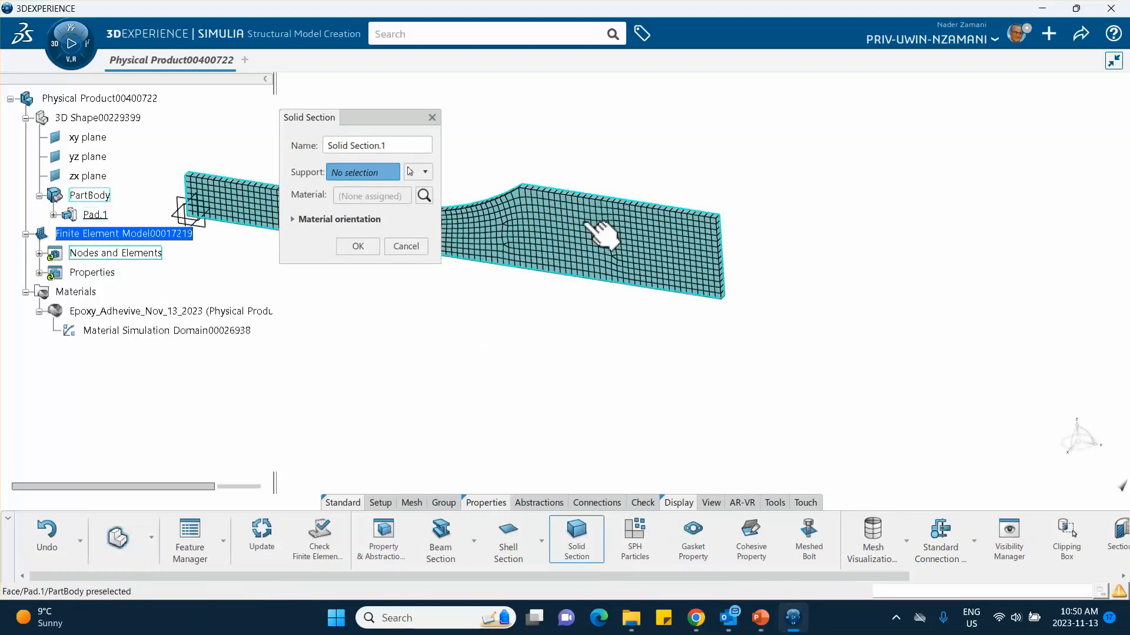
pyautogui.click(619, 239)
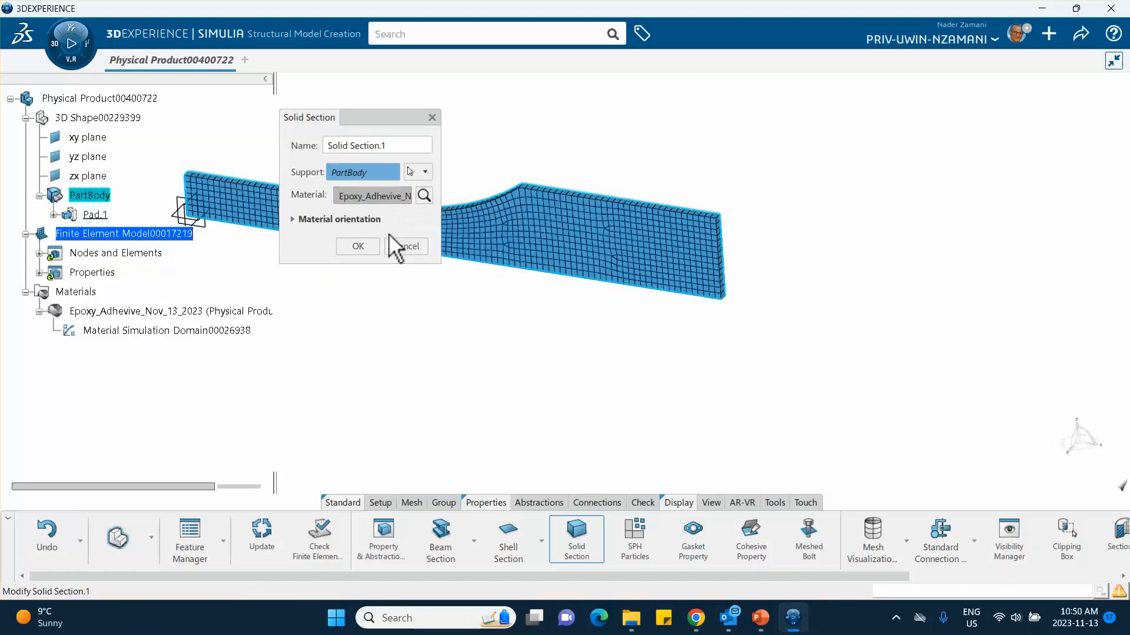
pyautogui.click(358, 247)
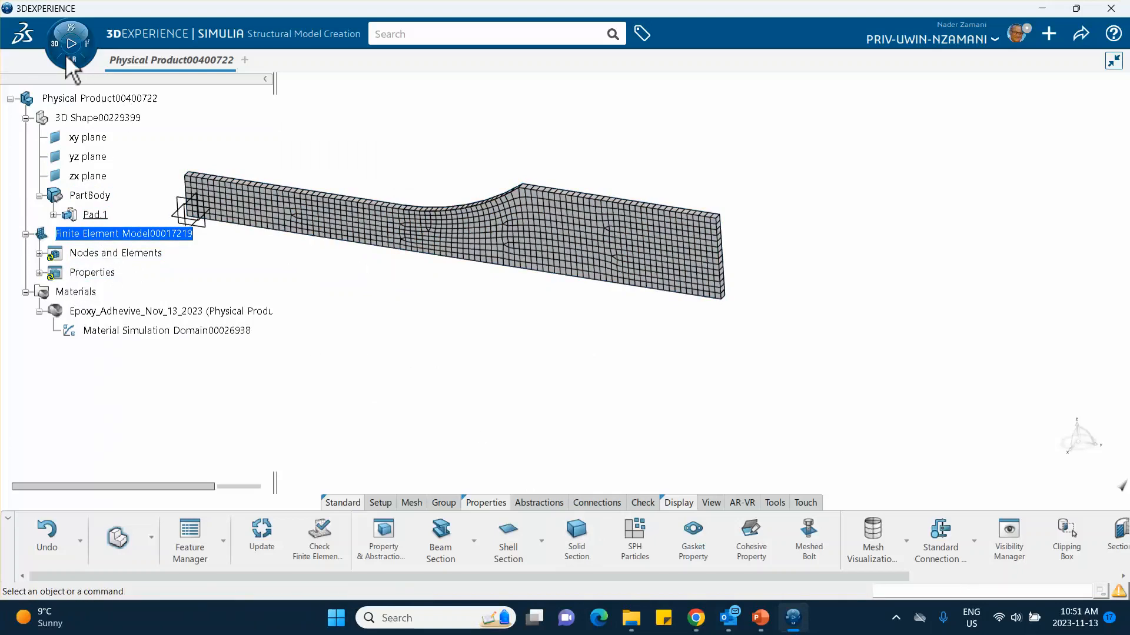
# Step: Switch to the Structural Scenario Creation app and initialize a Structural simulation that uses the existing finite element model
pyautogui.click(70, 30)
pyautogui.scroll(-1, 170, 288)
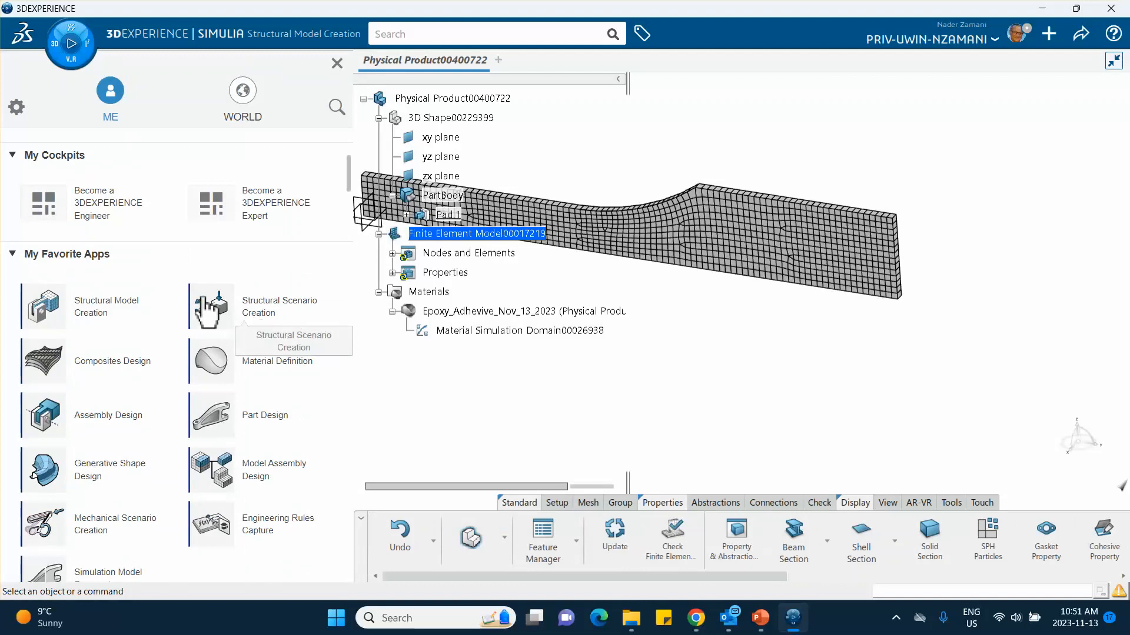
pyautogui.scroll(-2, 264, 321)
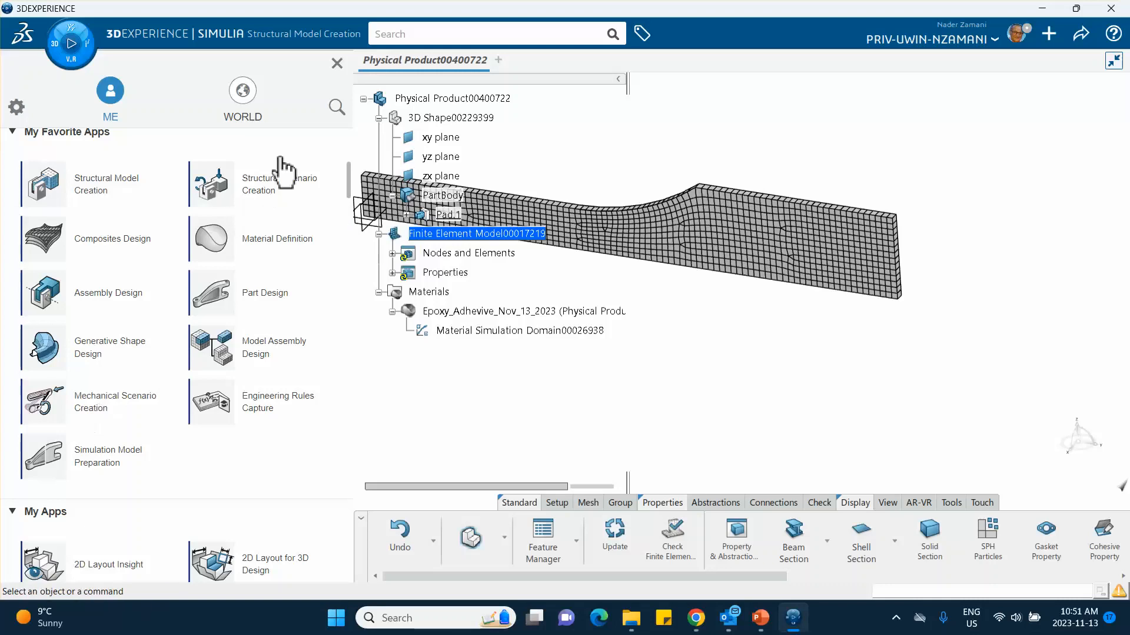
pyautogui.click(263, 190)
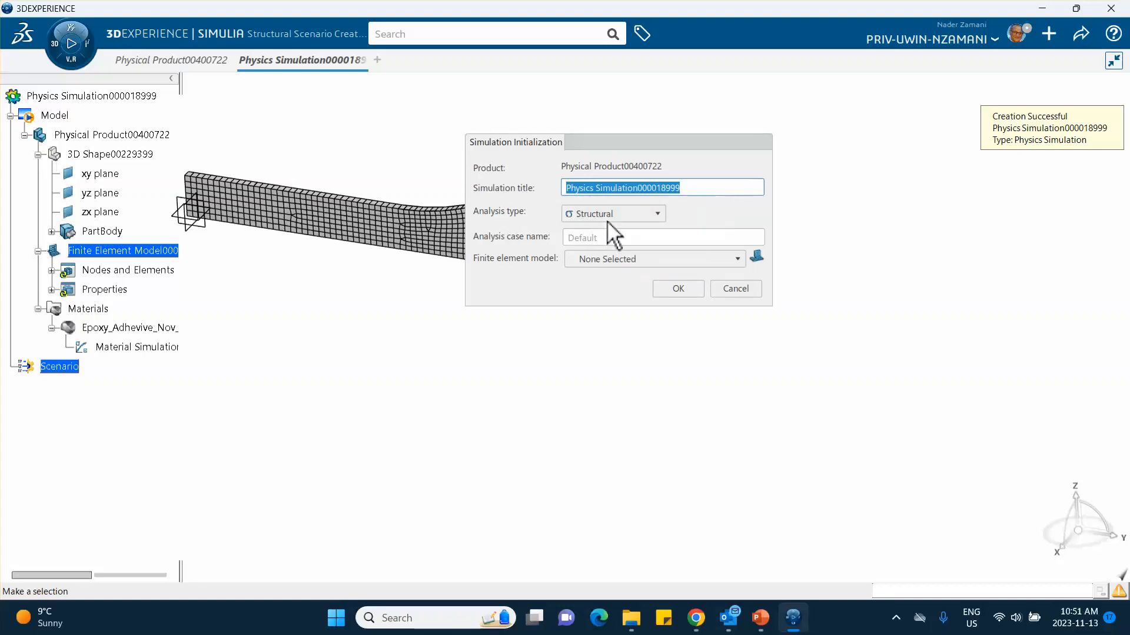
pyautogui.click(609, 261)
pyautogui.click(605, 288)
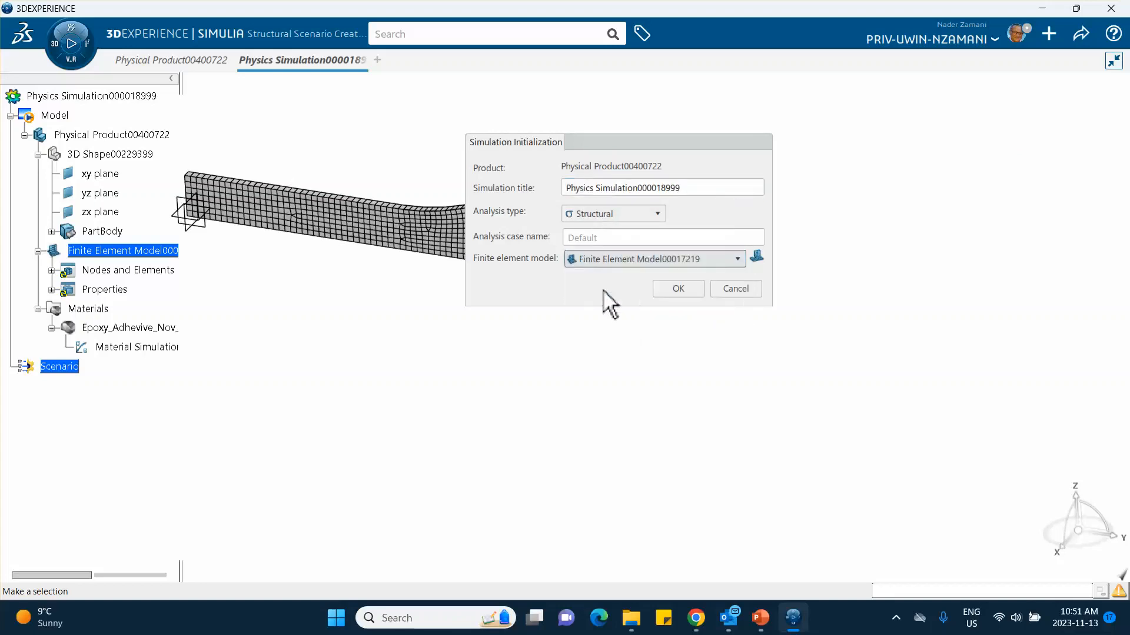
pyautogui.click(685, 289)
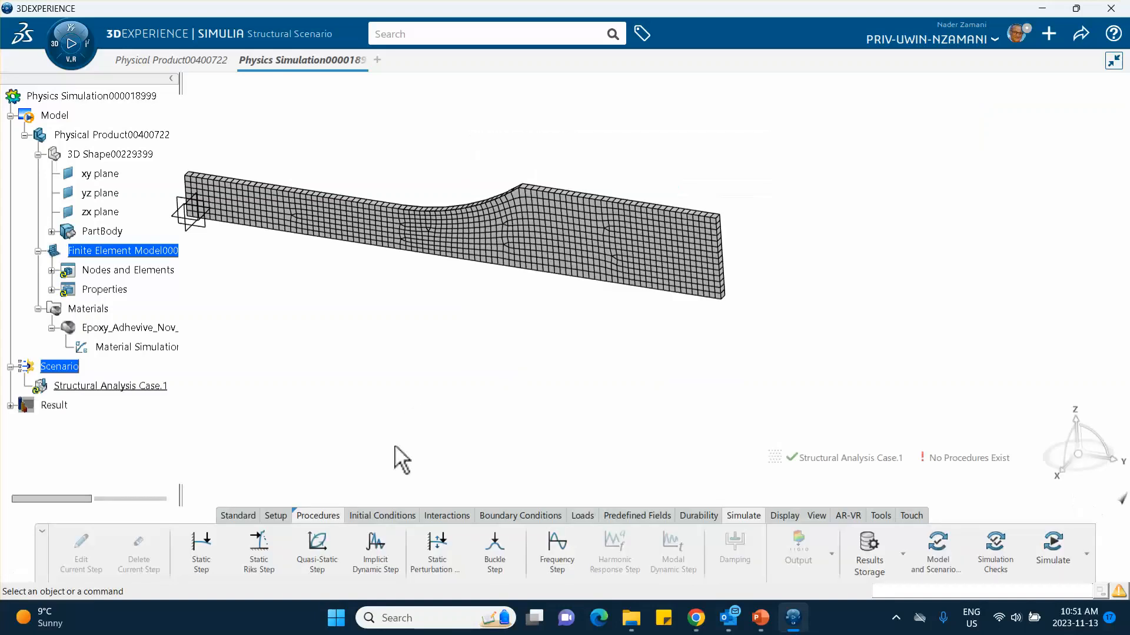
# Step: Create a static step with a step time of 1e-006 s, taken from the static step settings slide in PowerPoint
pyautogui.moveTo(271, 345); pyautogui.dragTo(293, 277, button='middle')
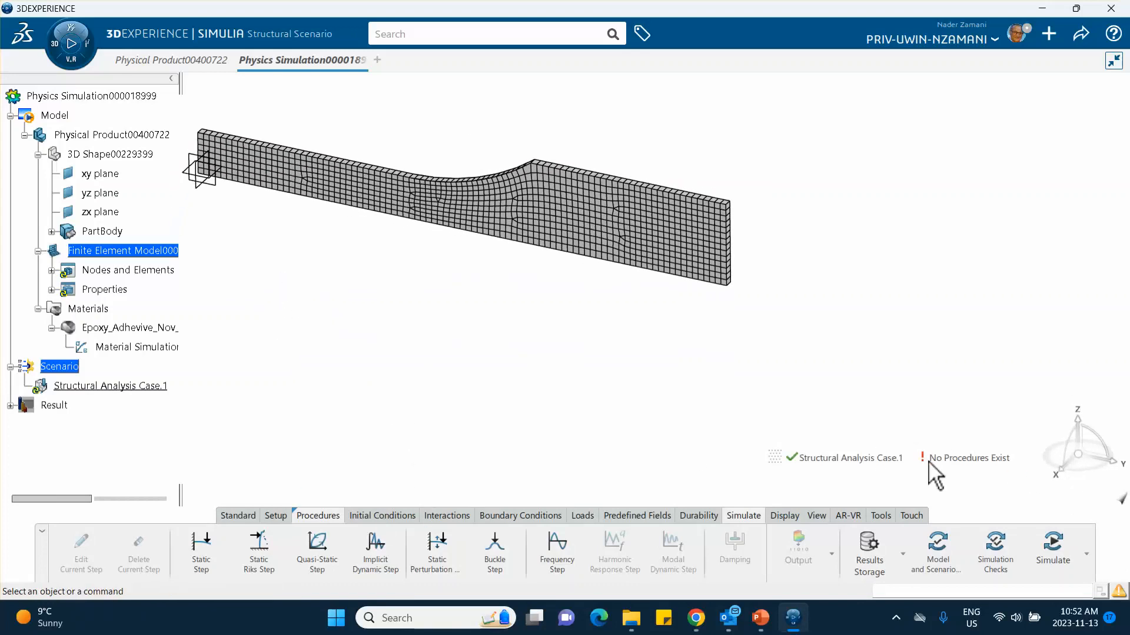
pyautogui.click(203, 553)
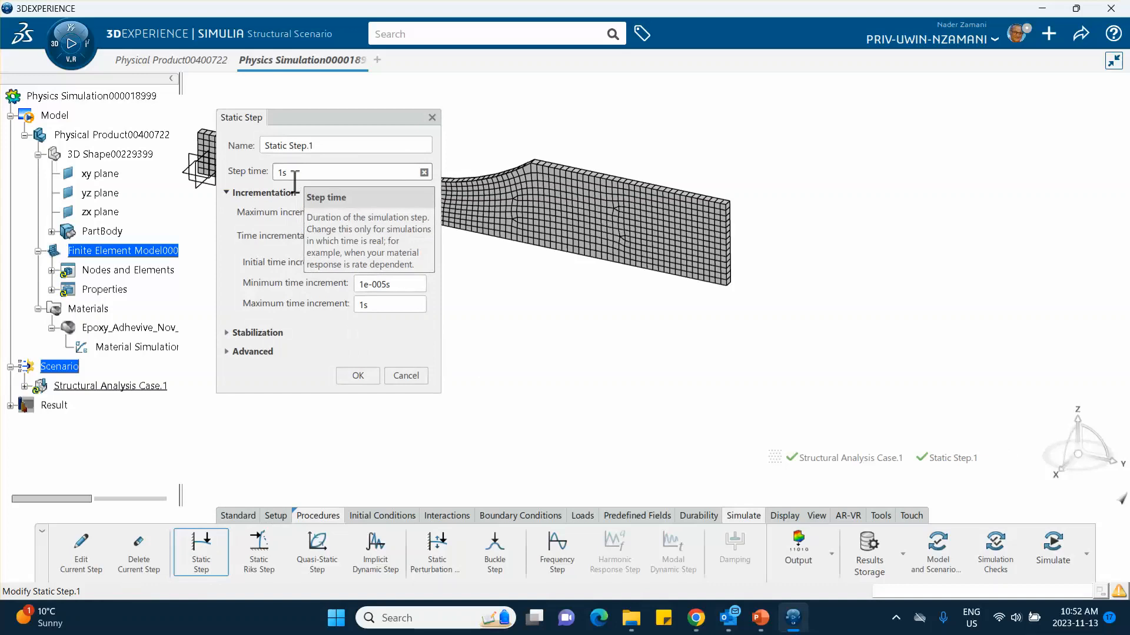
pyautogui.click(295, 173)
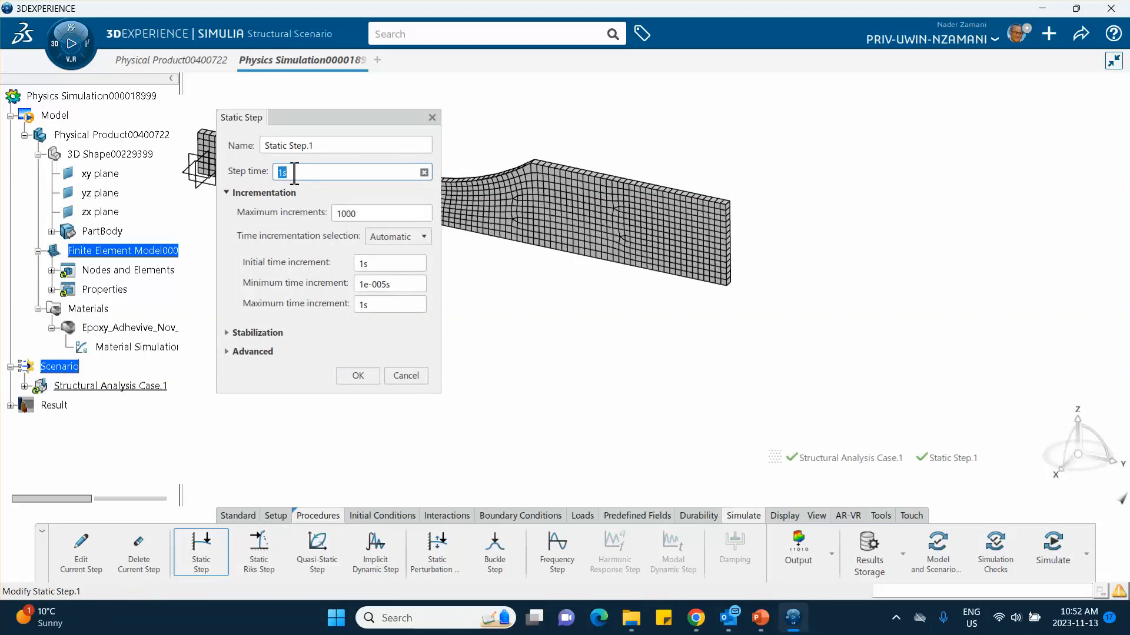
pyautogui.click(761, 618)
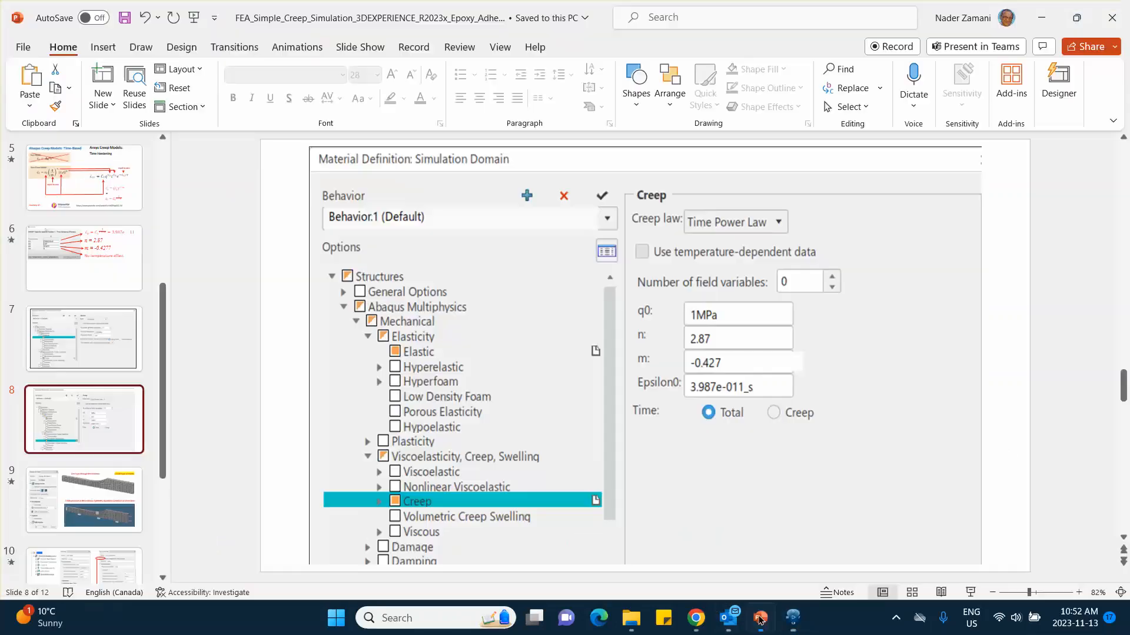
pyautogui.scroll(-2, 79, 473)
pyautogui.click(92, 469)
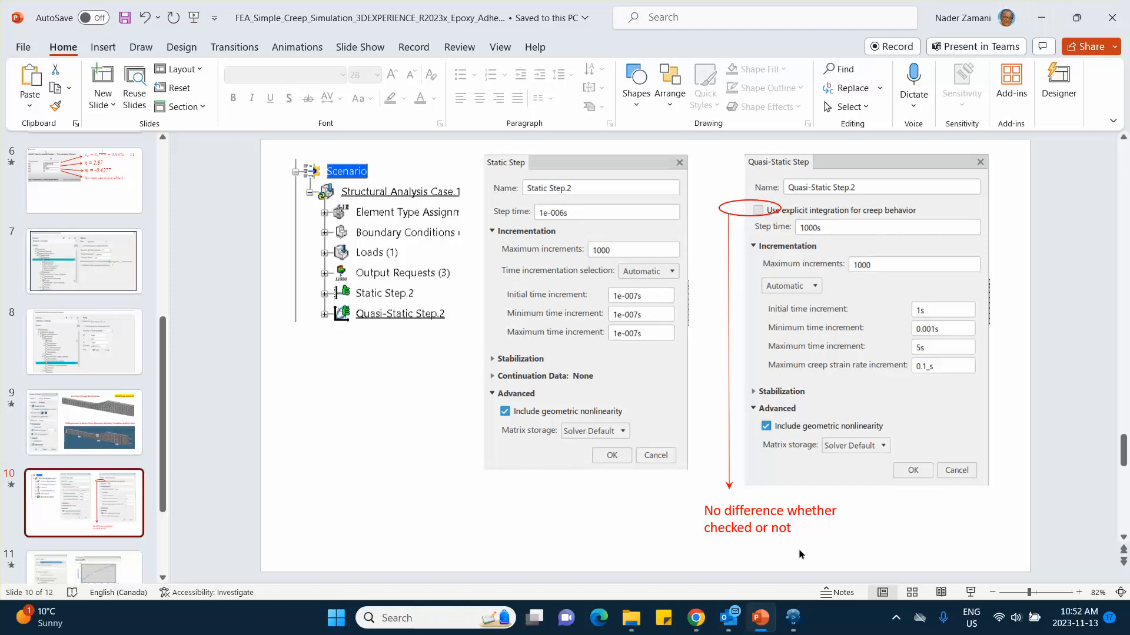
pyautogui.click(792, 618)
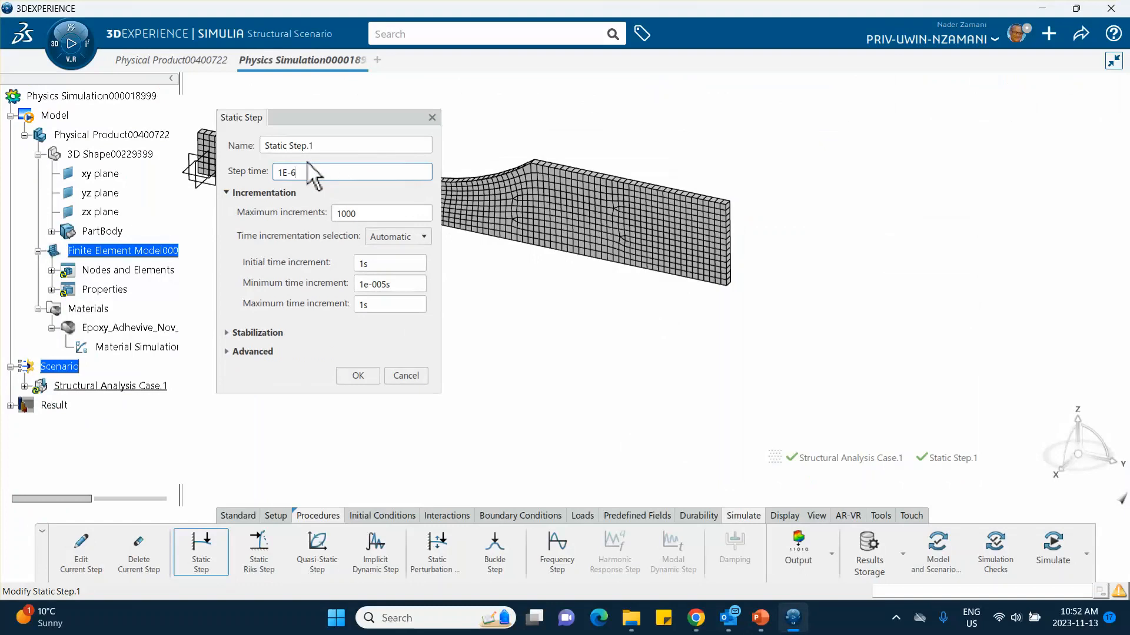
pyautogui.click(475, 302)
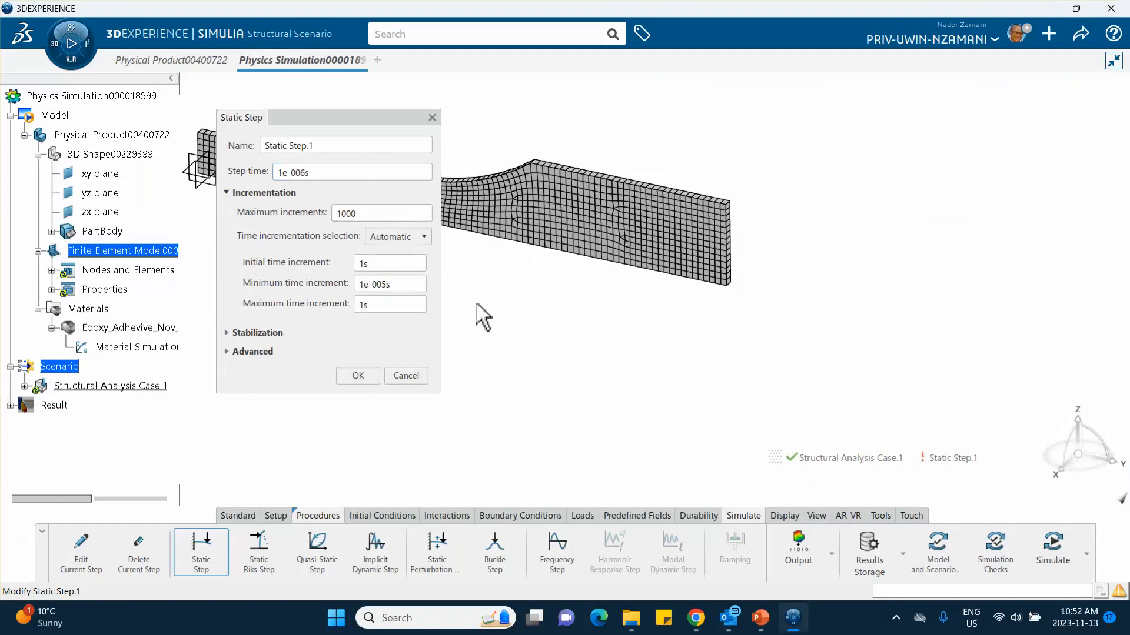
# Step: Set the static step's initial, minimum and maximum time increments to 1e-007 s, with geometric nonlinearity included
pyautogui.click(377, 264)
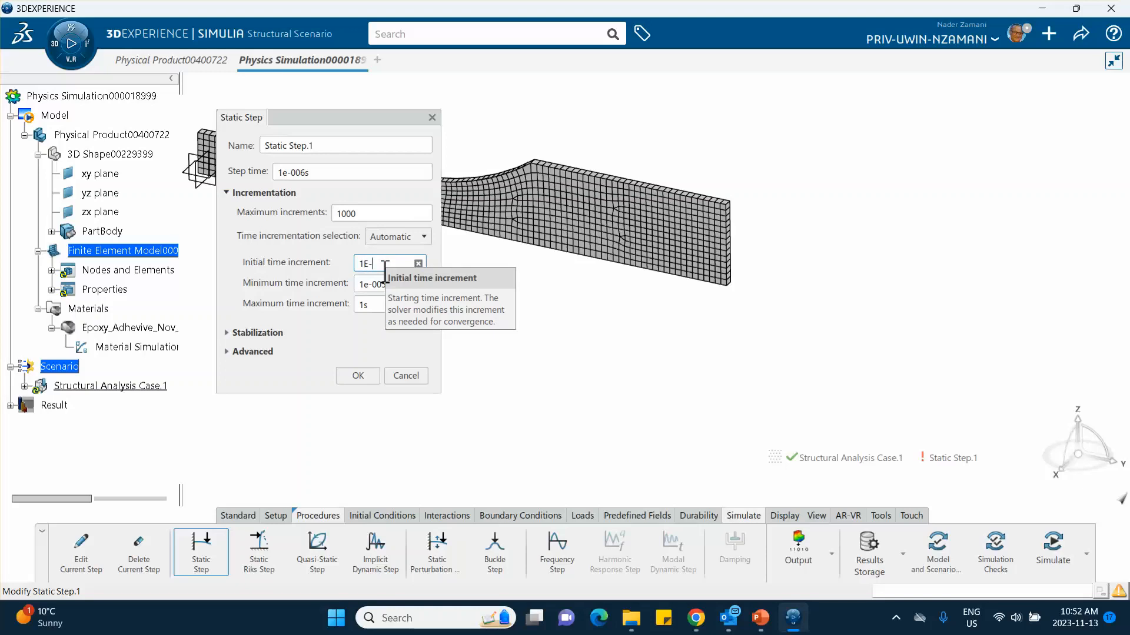
pyautogui.click(497, 409)
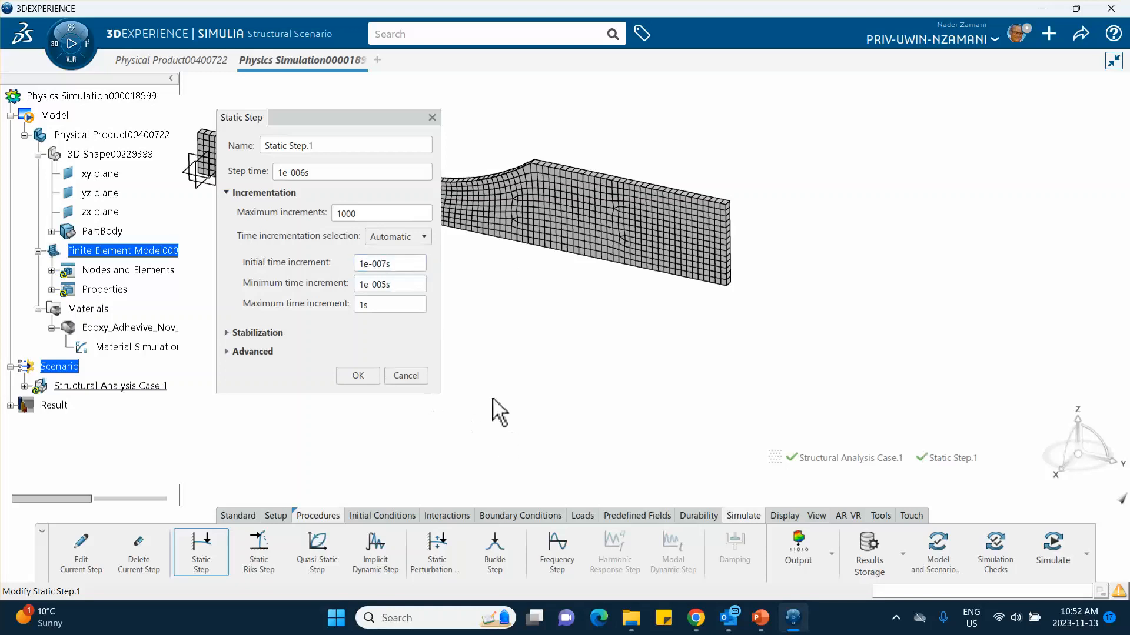
pyautogui.click(399, 285)
pyautogui.write('1E-7')
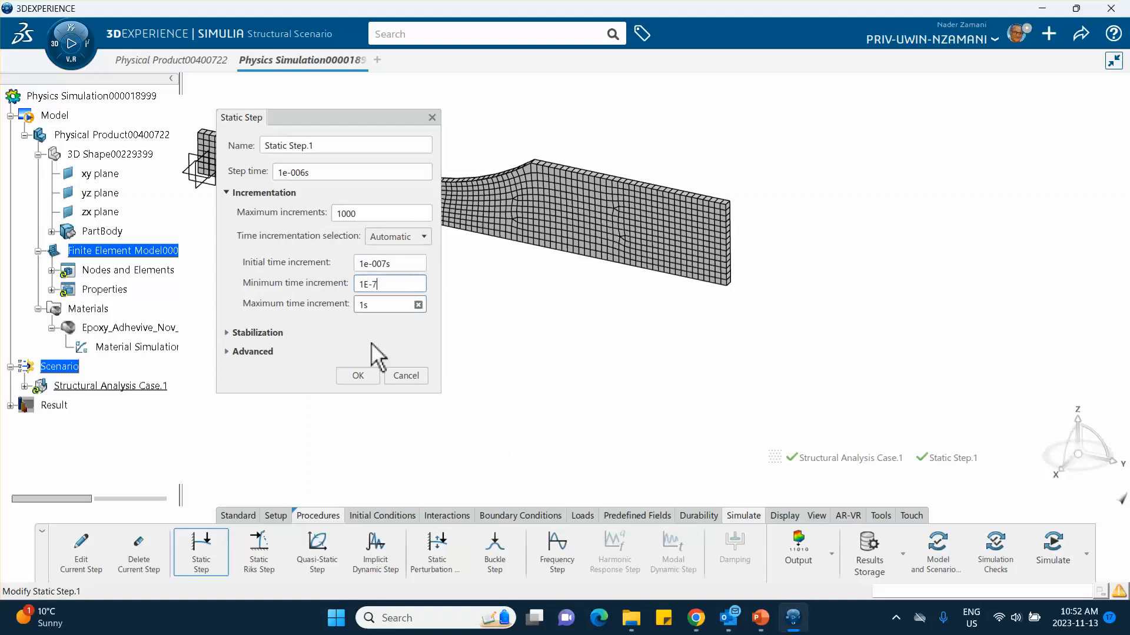
pyautogui.click(460, 422)
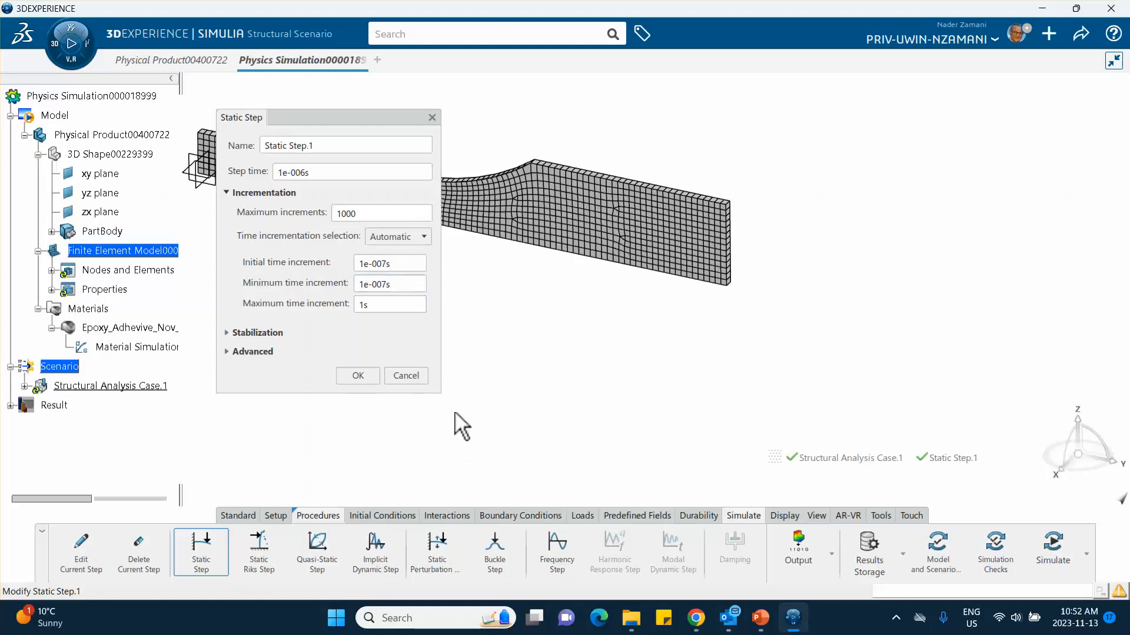
pyautogui.click(368, 306)
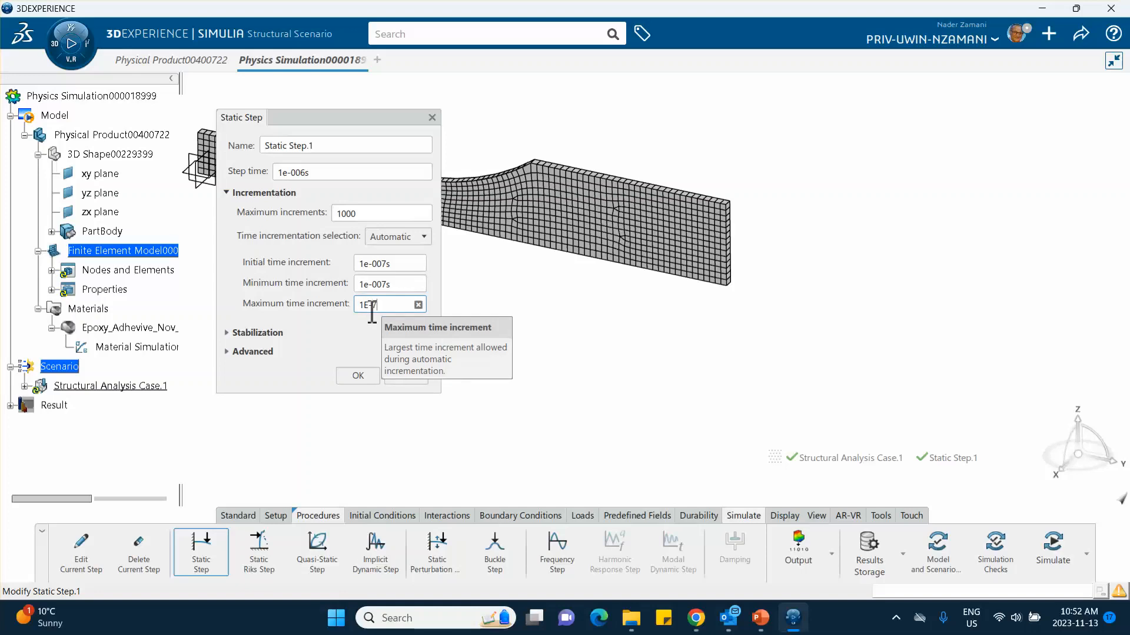
pyautogui.click(511, 371)
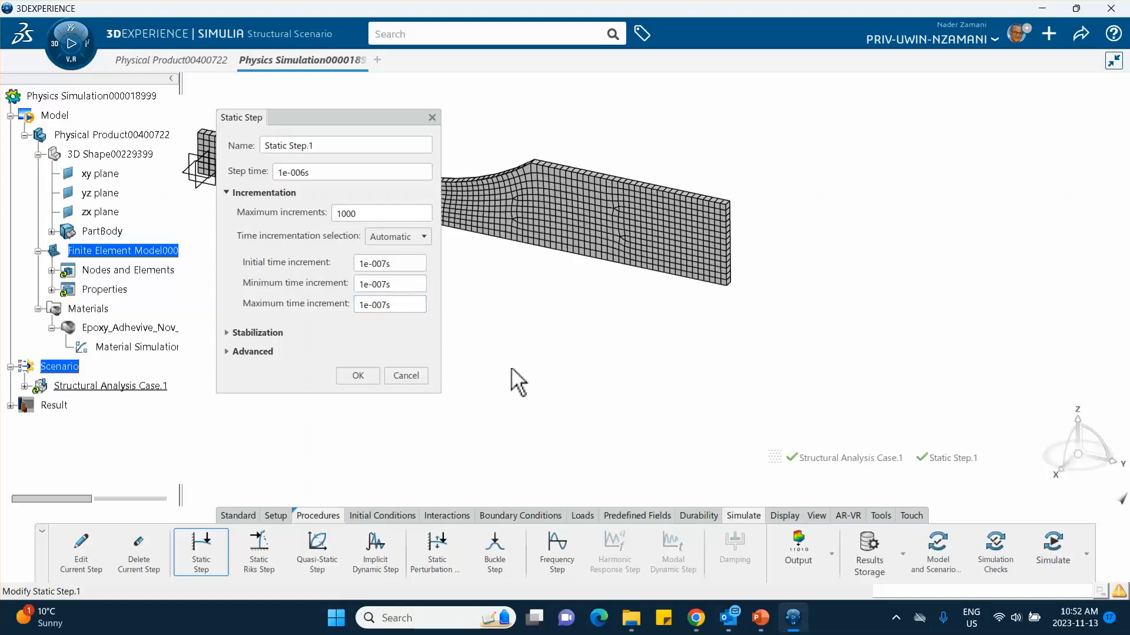
pyautogui.click(226, 351)
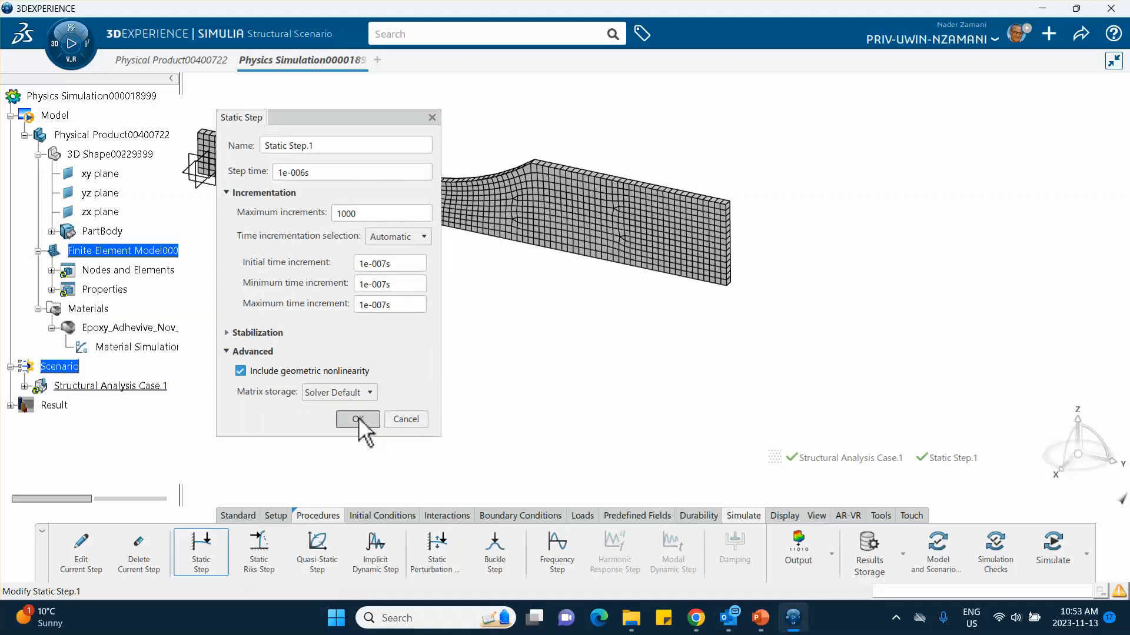
pyautogui.click(358, 419)
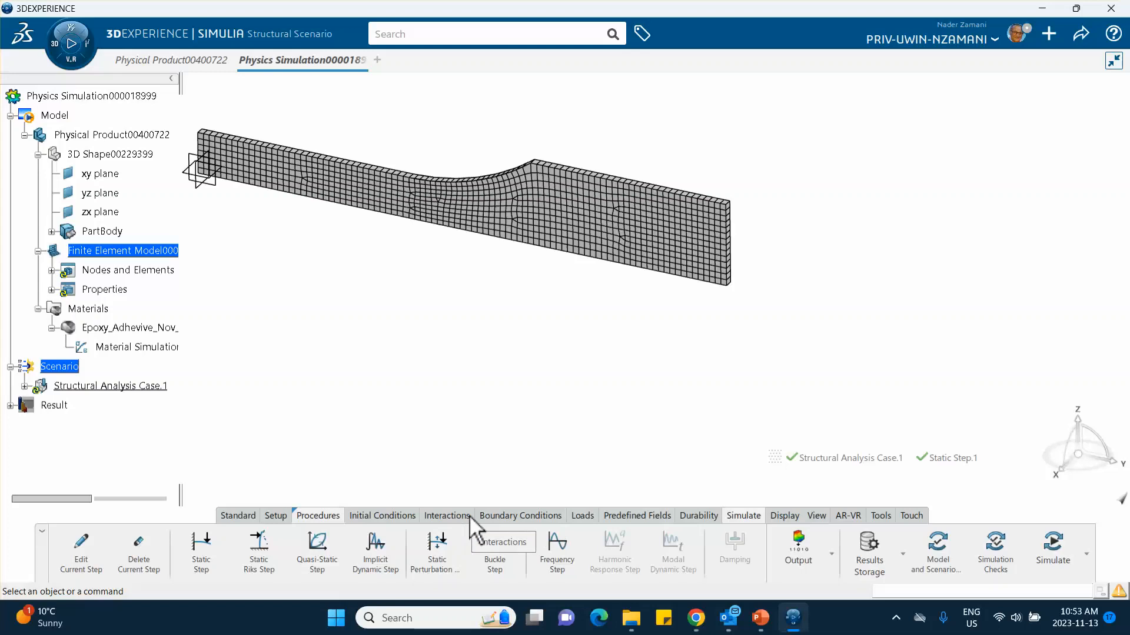
# Step: Start a planar symmetry restraint and select the specimen's broad front face as its support
pyautogui.click(543, 516)
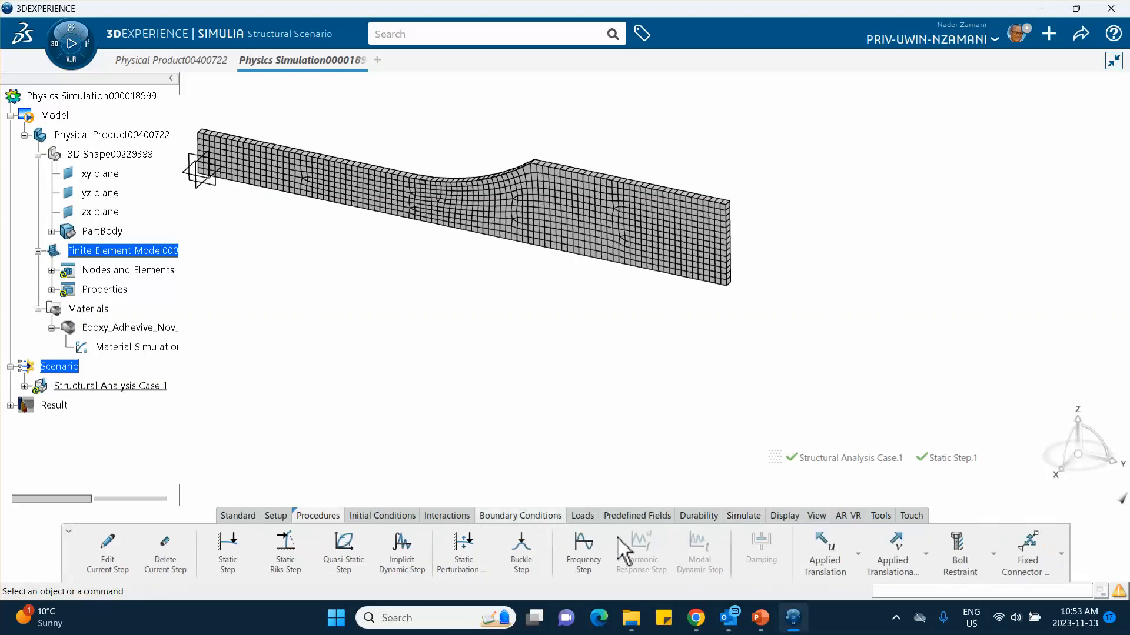
pyautogui.click(858, 554)
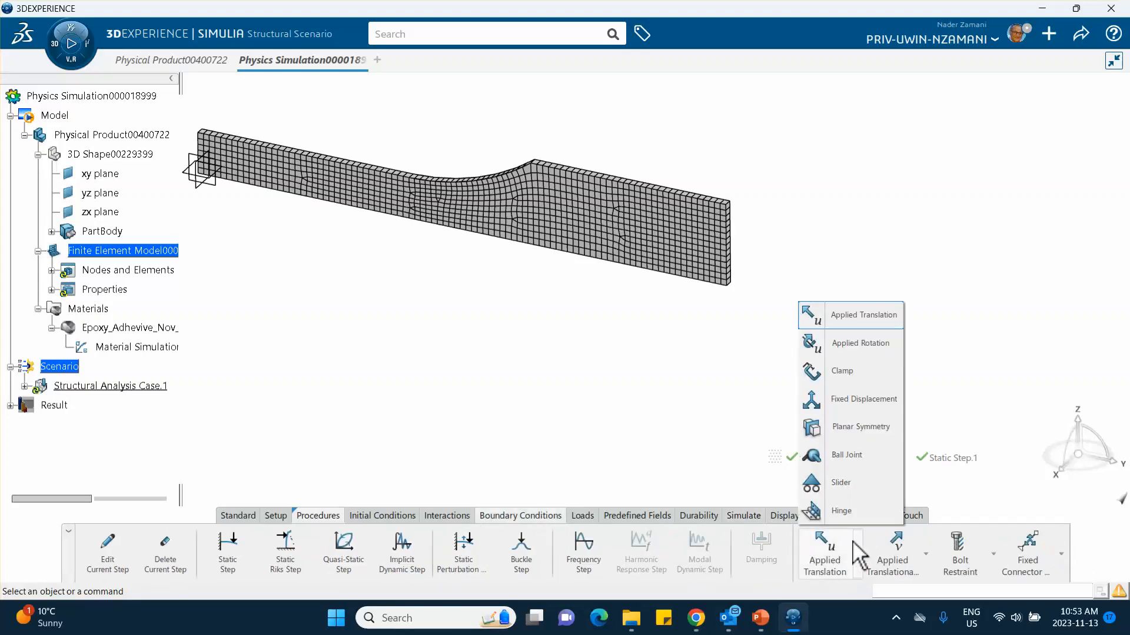
pyautogui.click(847, 433)
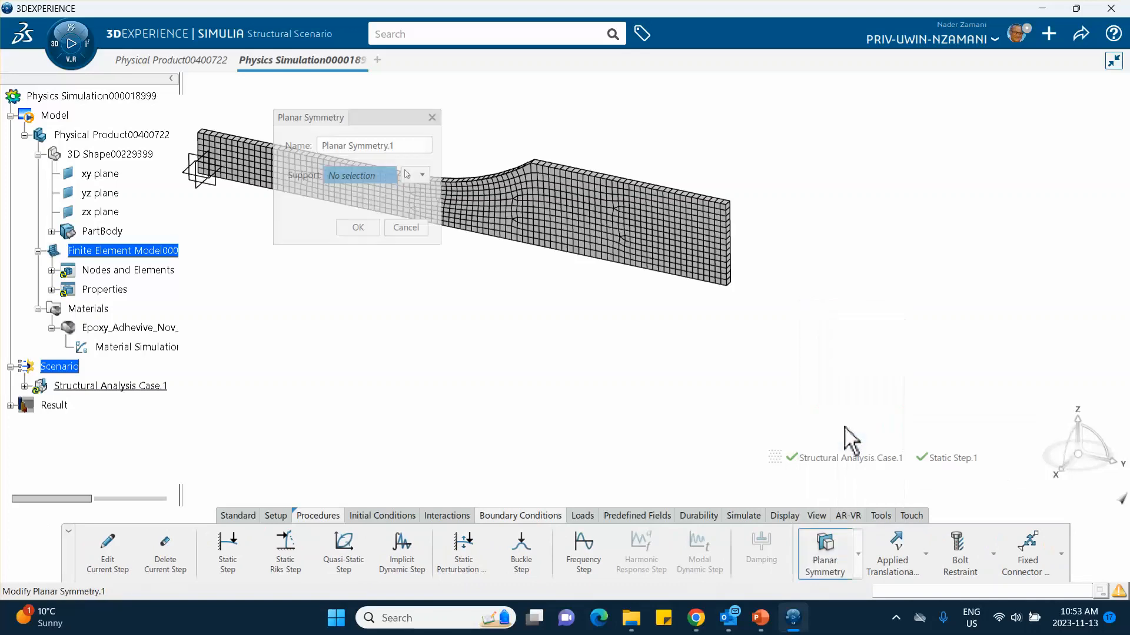
pyautogui.moveTo(537, 348); pyautogui.dragTo(587, 416, button='middle')
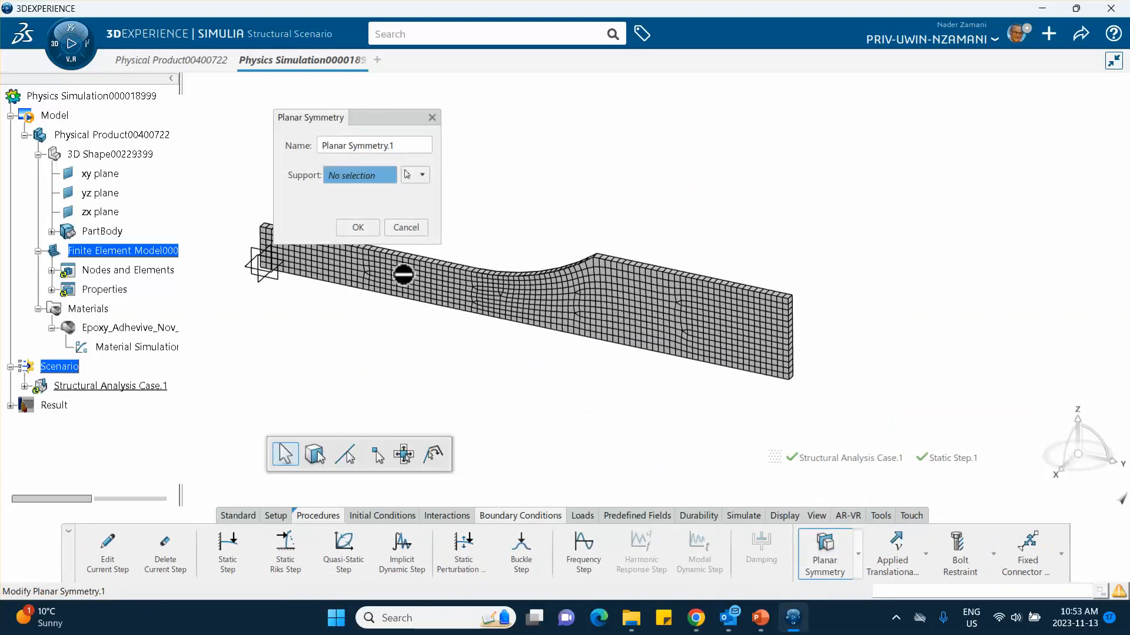
pyautogui.click(436, 286)
pyautogui.moveTo(493, 338); pyautogui.dragTo(588, 365, button='middle')
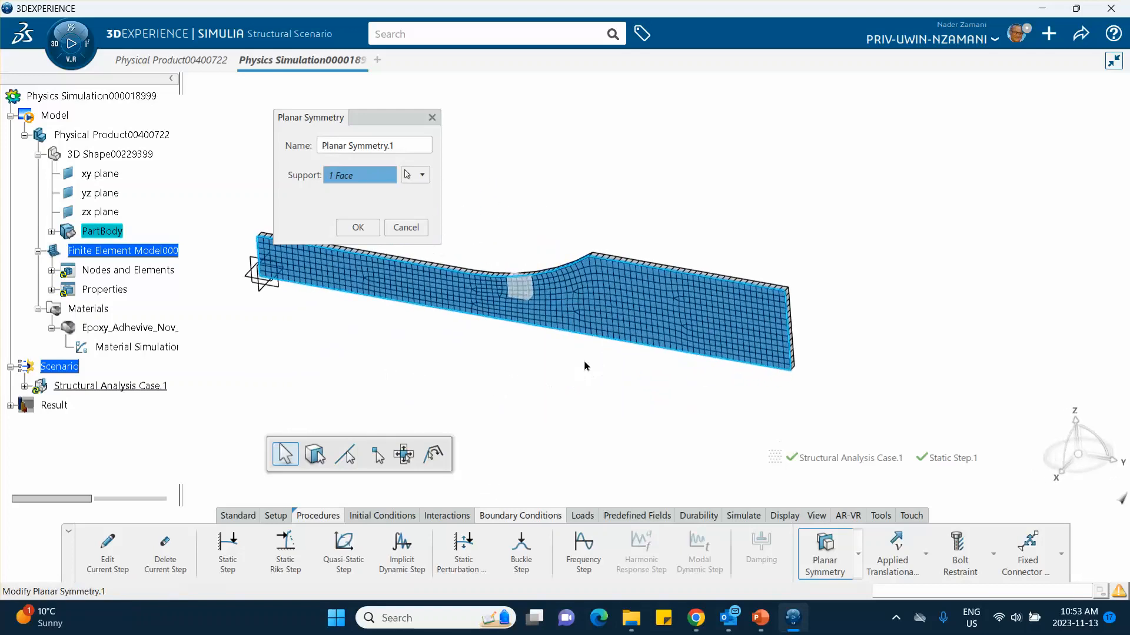
# Step: Check the restraint locations on the title slide in PowerPoint and accept the planar symmetry on the broad front face
pyautogui.click(760, 618)
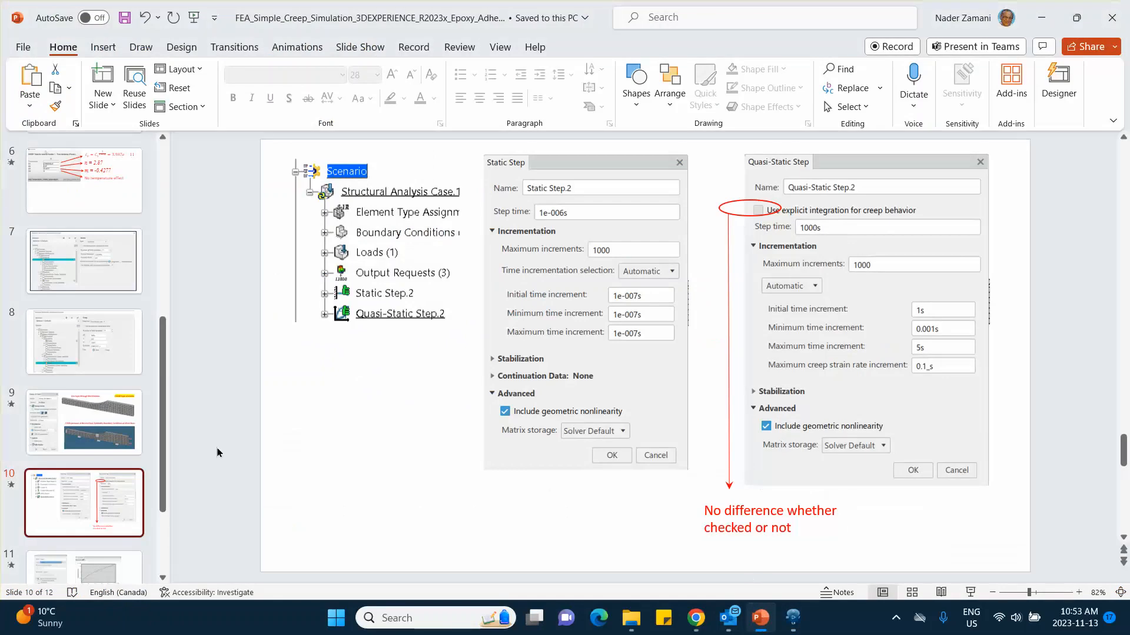
pyautogui.scroll(10, 75, 248)
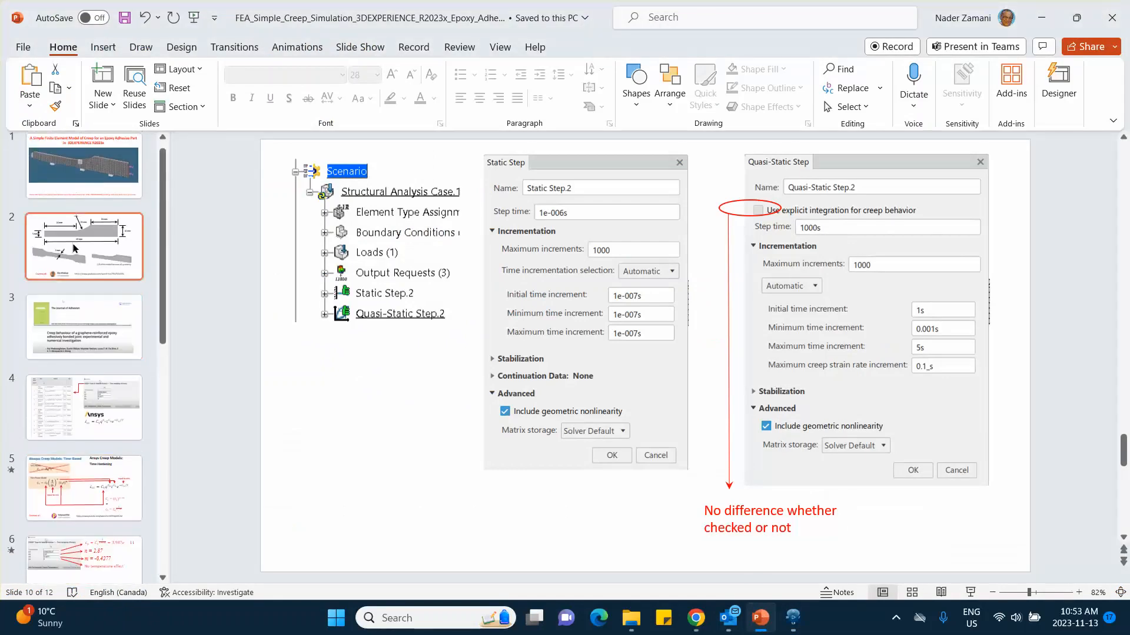
pyautogui.click(82, 171)
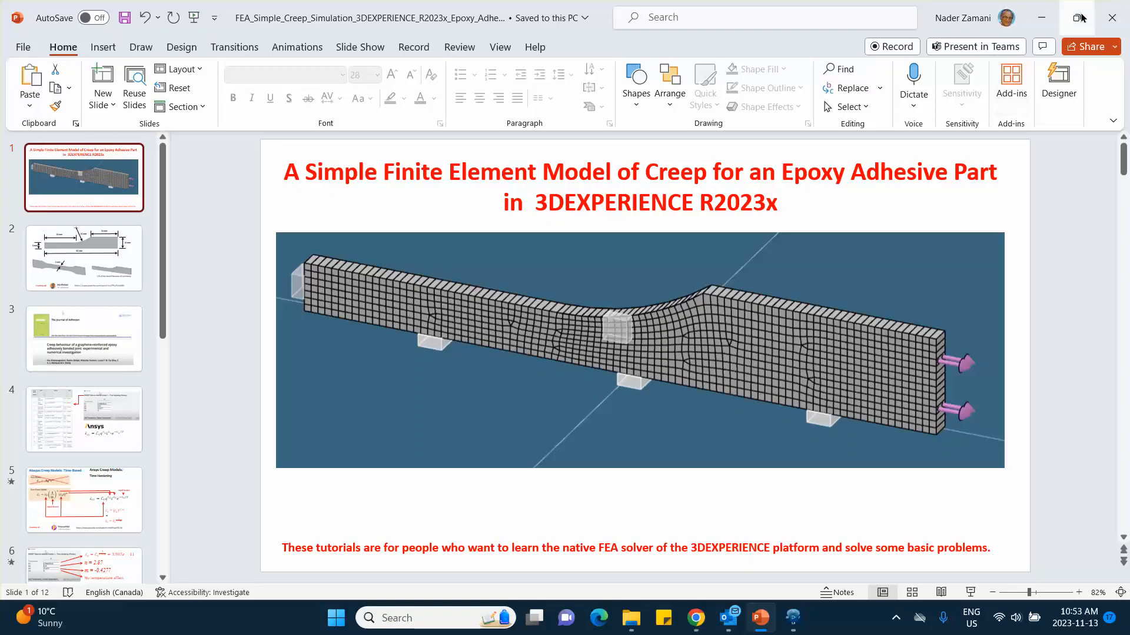
pyautogui.click(1045, 16)
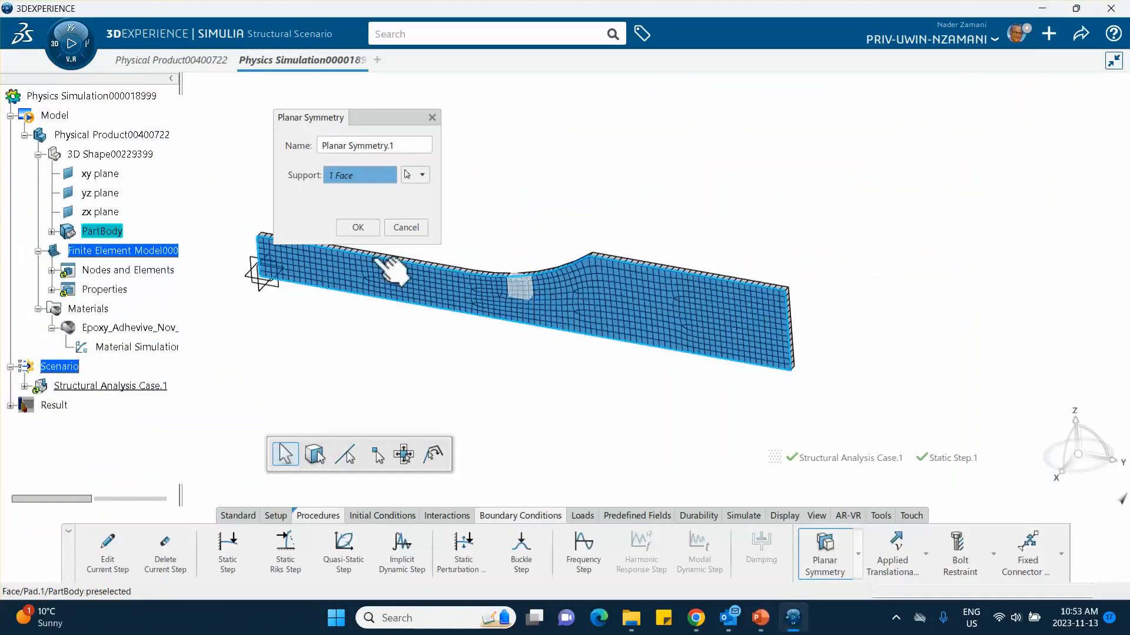
pyautogui.click(358, 228)
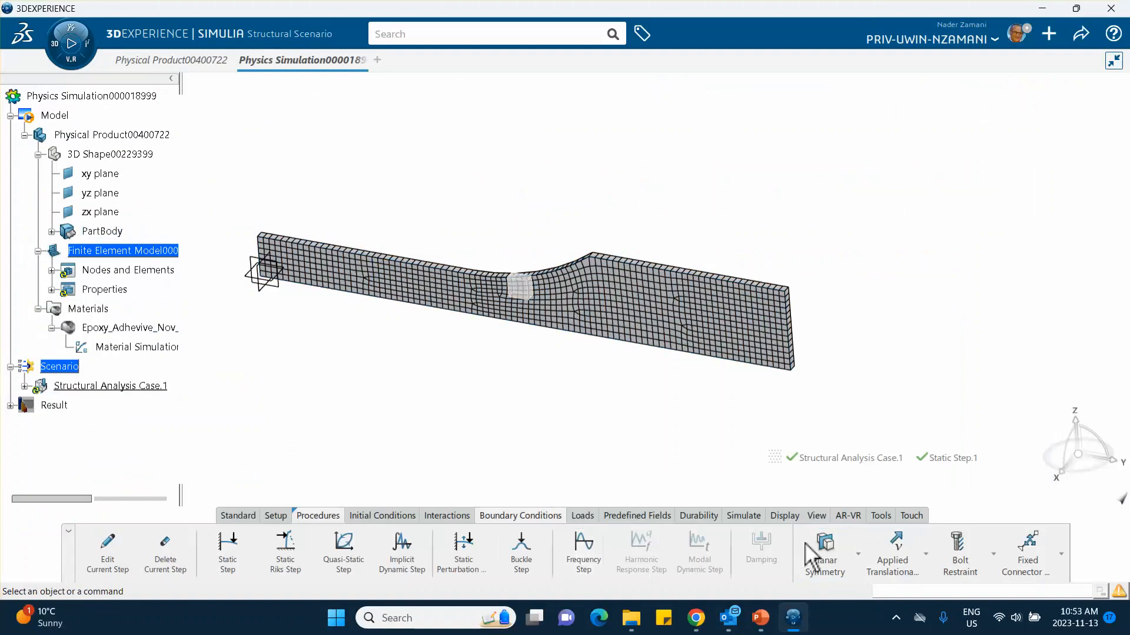
# Step: Apply a second planar symmetry restraint to the small end face of the narrow section, beside the reference planes
pyautogui.click(824, 556)
pyautogui.moveTo(395, 384); pyautogui.dragTo(1035, 279, button='middle')
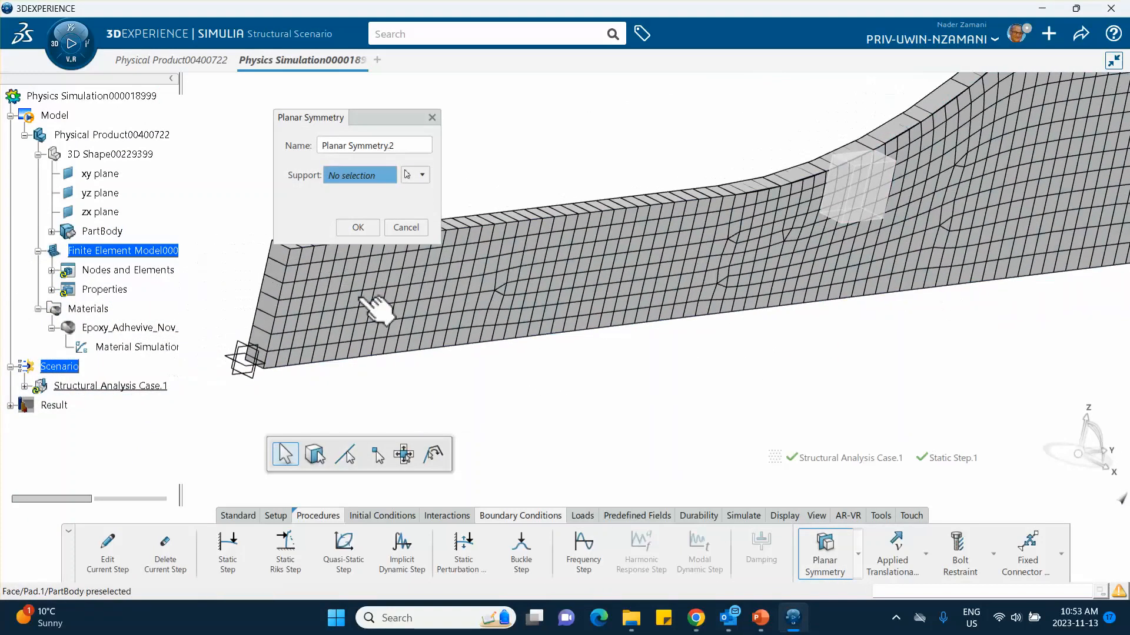
pyautogui.click(277, 313)
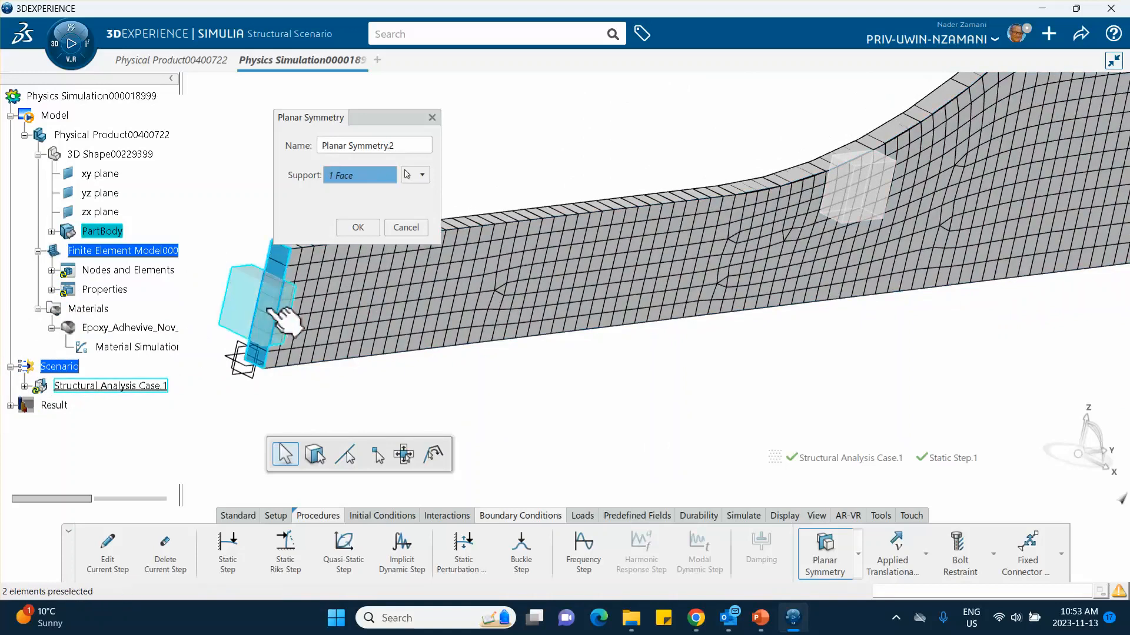
pyautogui.click(367, 232)
# Step: Apply a third planar symmetry restraint to the long, thin bottom face of the specimen
pyautogui.moveTo(552, 362); pyautogui.dragTo(493, 90, button='middle')
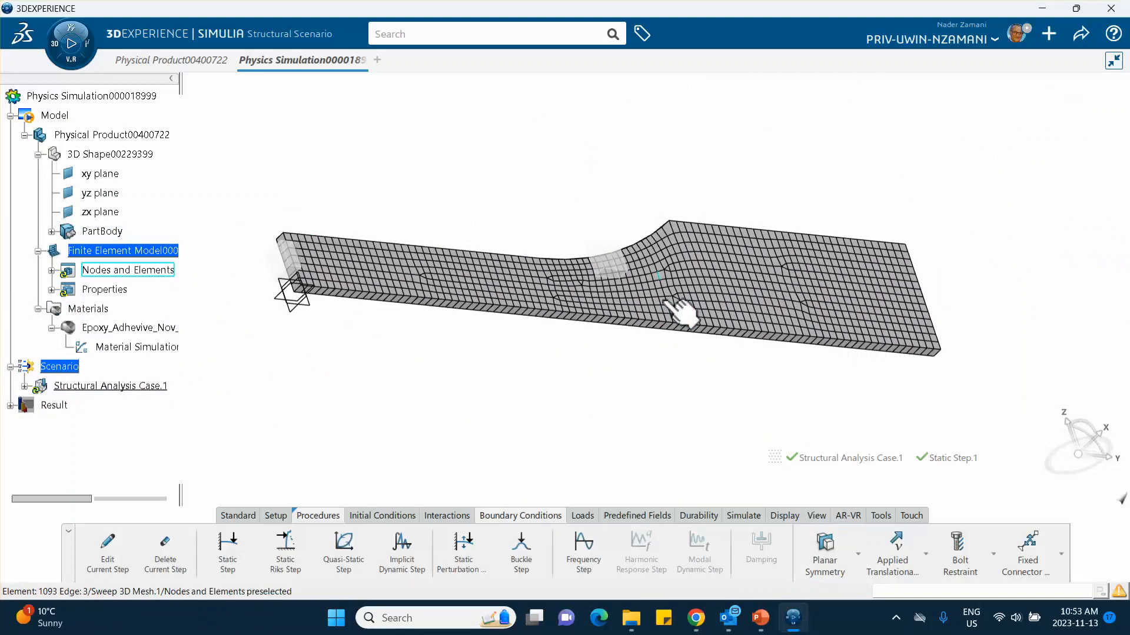
pyautogui.click(824, 547)
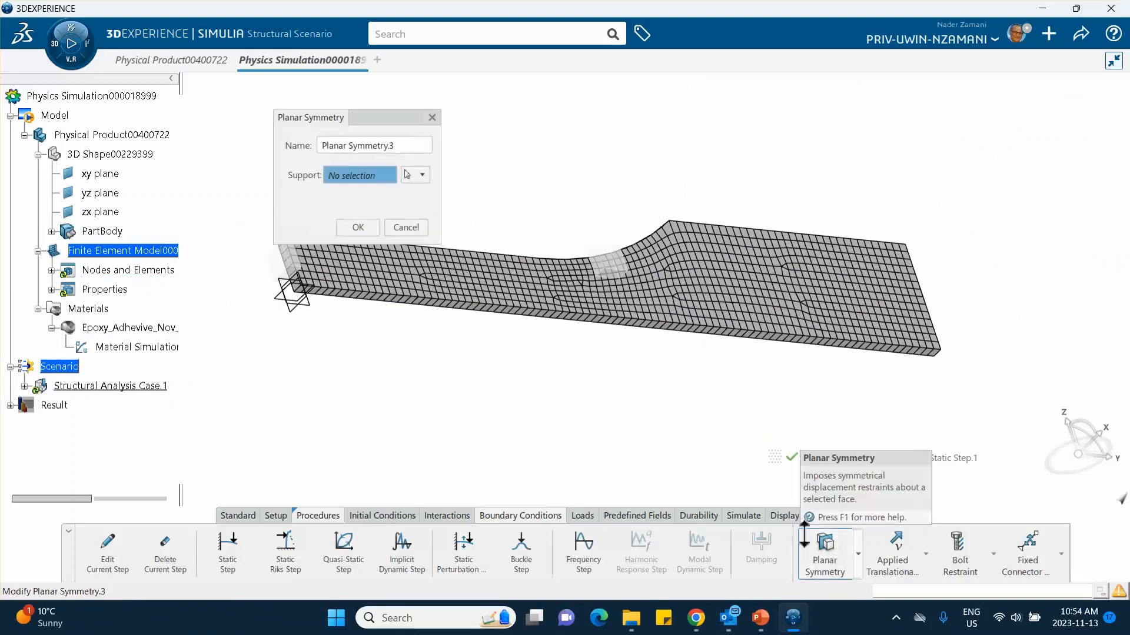
pyautogui.click(554, 318)
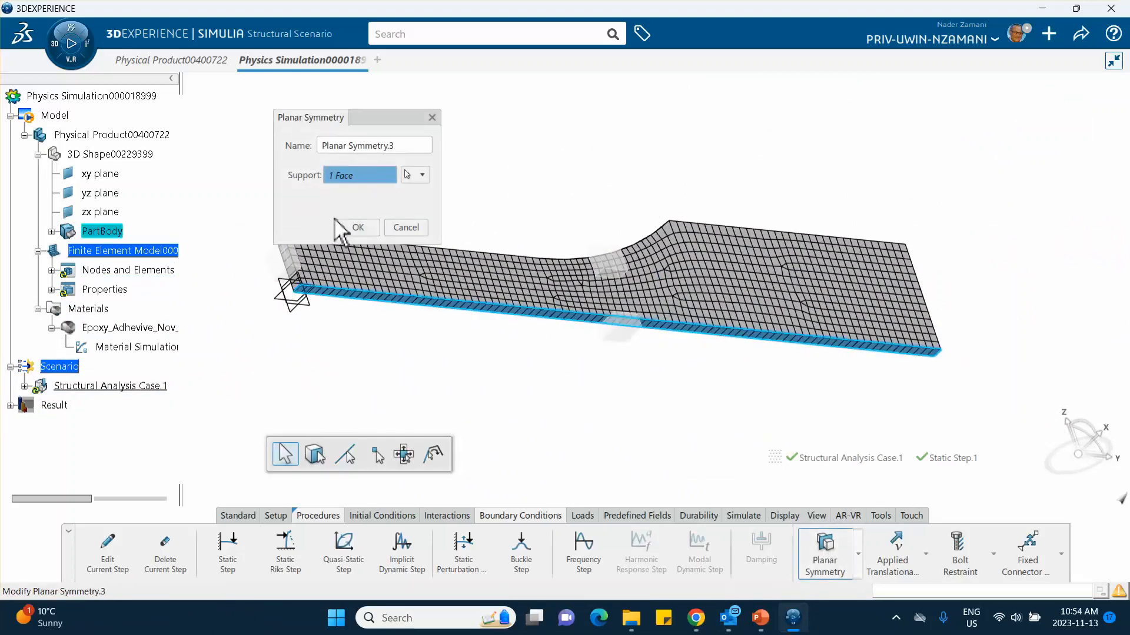
pyautogui.click(358, 228)
# Step: Start a pressure load and select the small end face of the specimen's wide section as its support
pyautogui.moveTo(512, 167); pyautogui.dragTo(792, 411, button='middle')
pyautogui.moveTo(518, 101); pyautogui.dragTo(458, 99, button='middle')
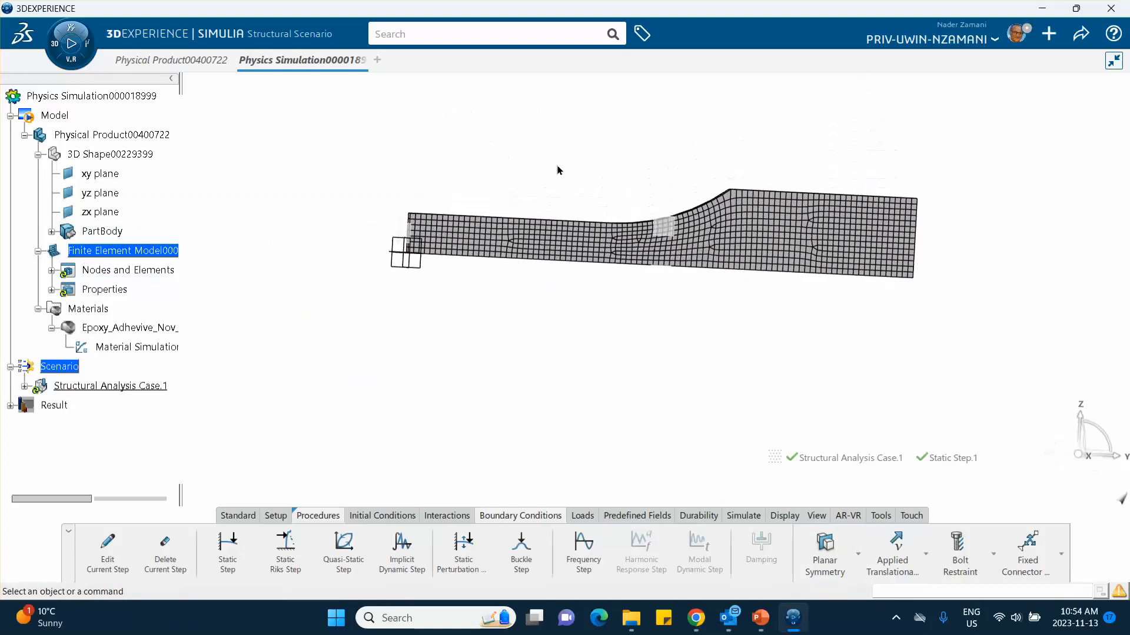
pyautogui.moveTo(718, 286); pyautogui.dragTo(576, 266, button='middle')
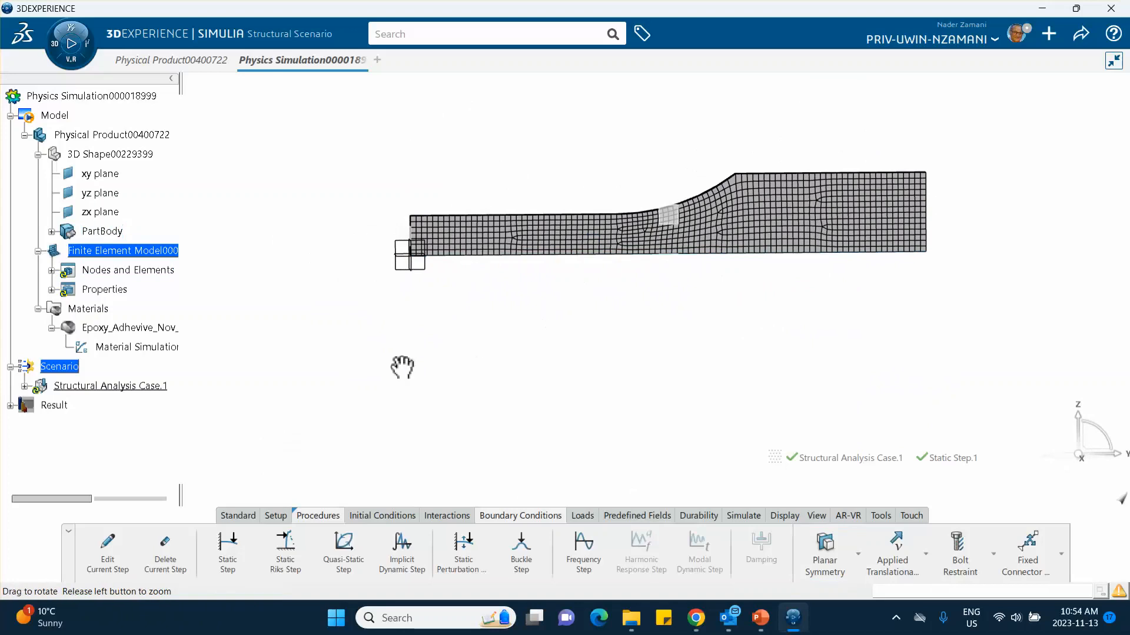
pyautogui.moveTo(402, 367); pyautogui.dragTo(370, 333, button='middle')
pyautogui.moveTo(532, 305); pyautogui.dragTo(309, 307, button='middle')
pyautogui.moveTo(476, 241); pyautogui.dragTo(518, 328, button='middle')
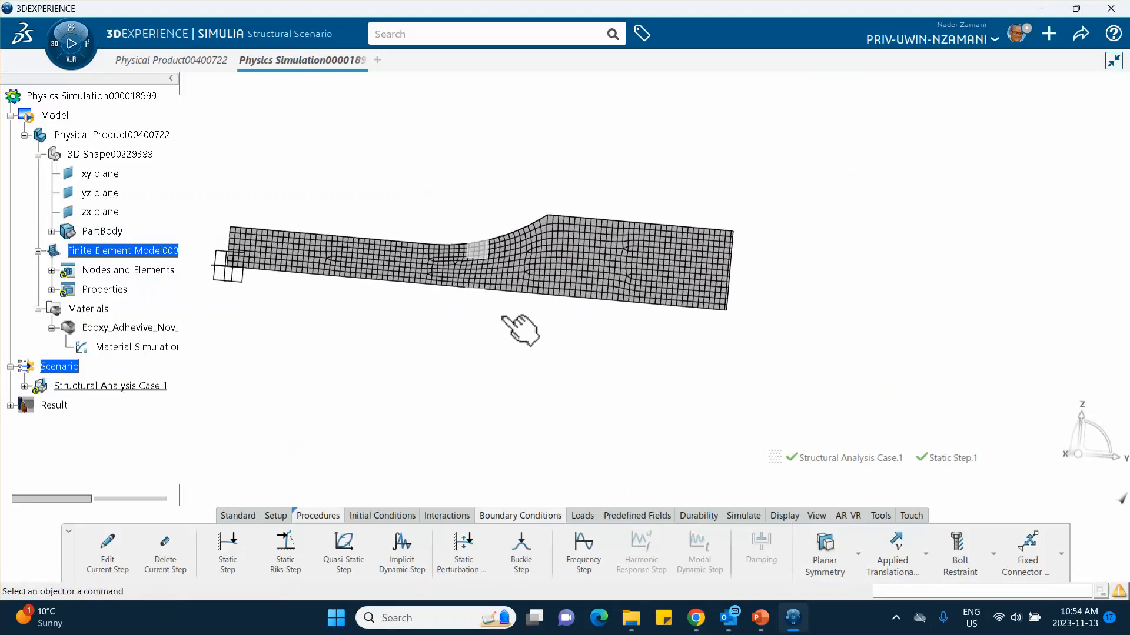
pyautogui.click(583, 516)
pyautogui.click(832, 535)
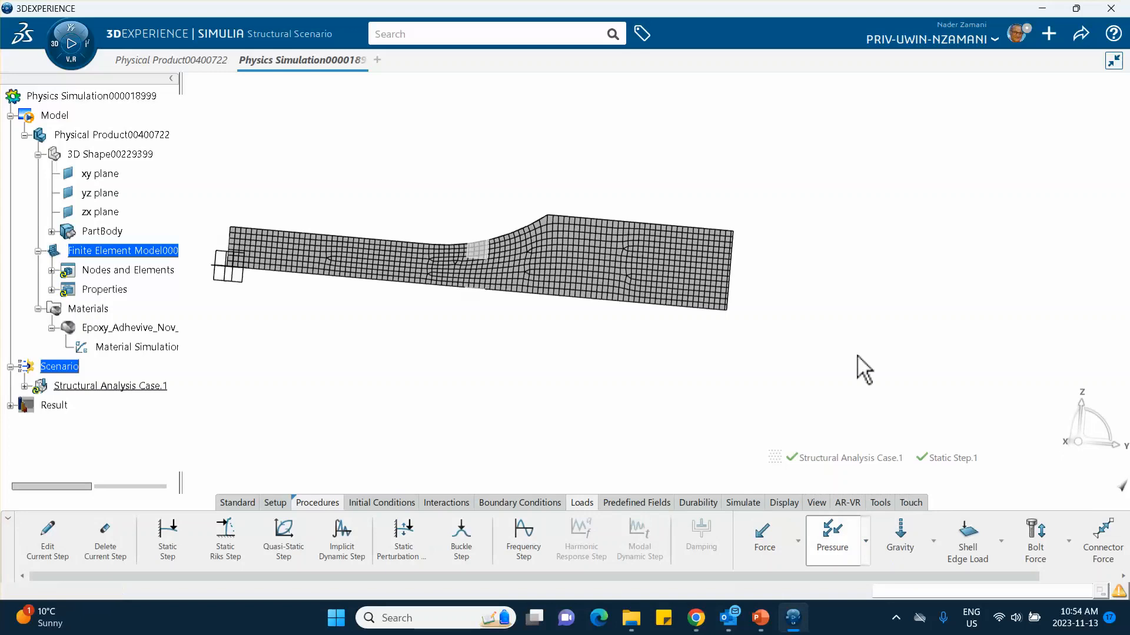
pyautogui.moveTo(845, 292); pyautogui.dragTo(847, 227, button='middle')
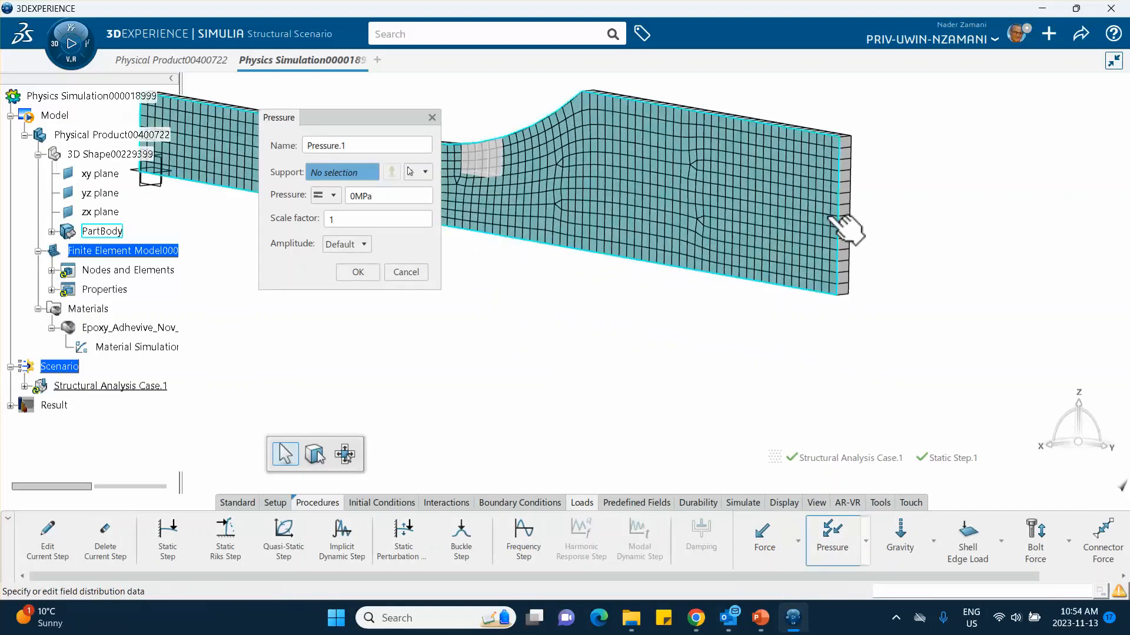
pyautogui.click(857, 238)
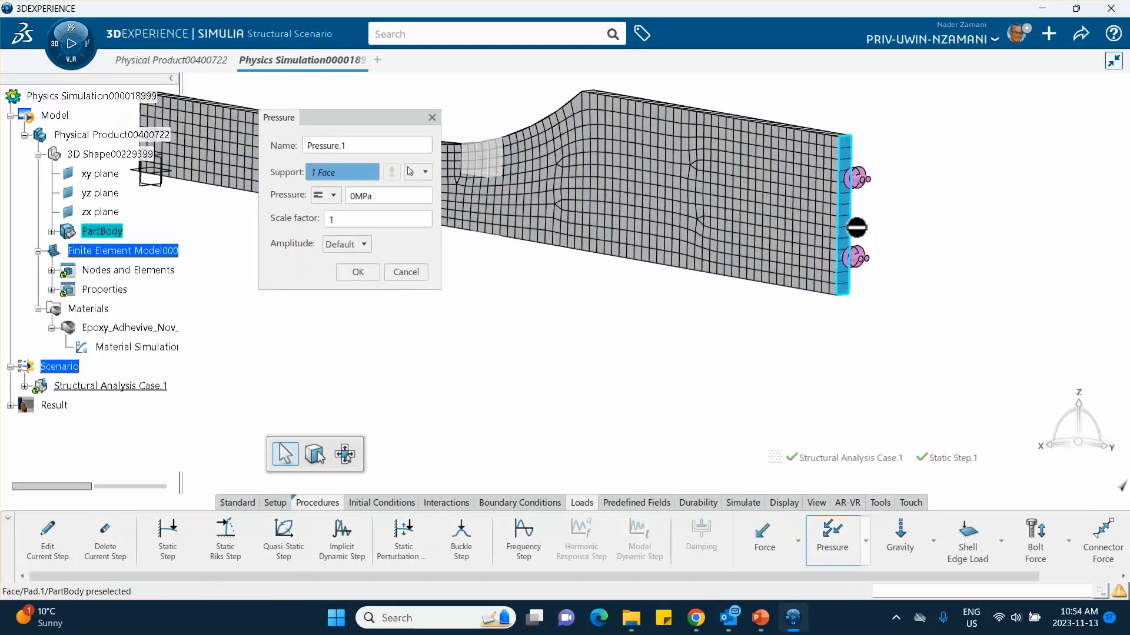
# Step: Set the pressure on the wide end face to -4 MPa and accept the load
pyautogui.click(380, 196)
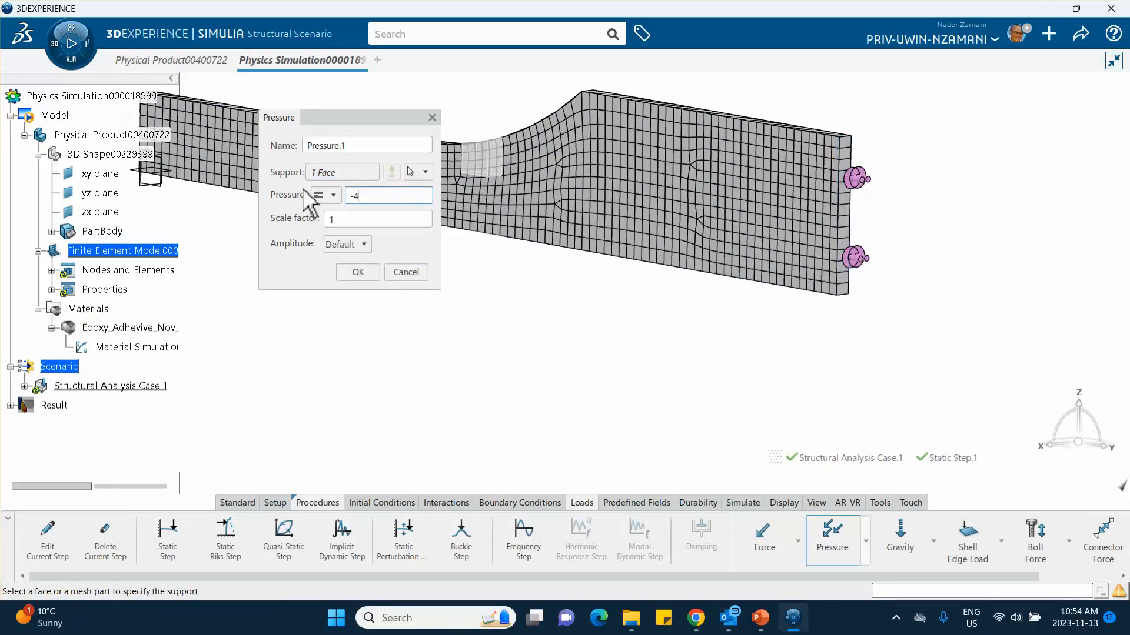
pyautogui.press('Tab')
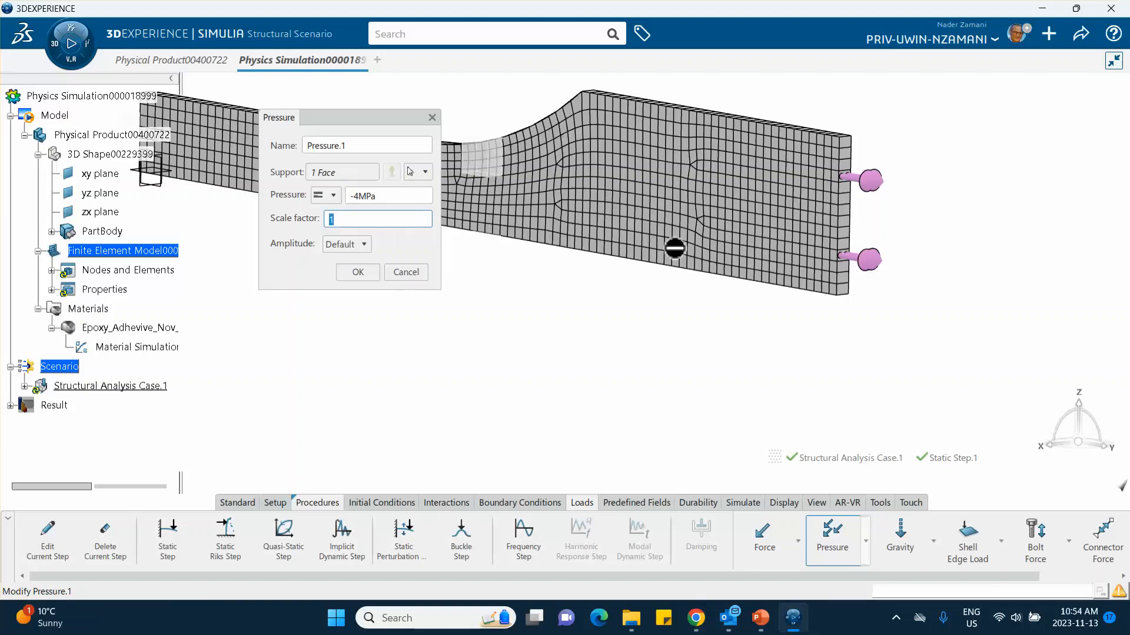
pyautogui.click(351, 271)
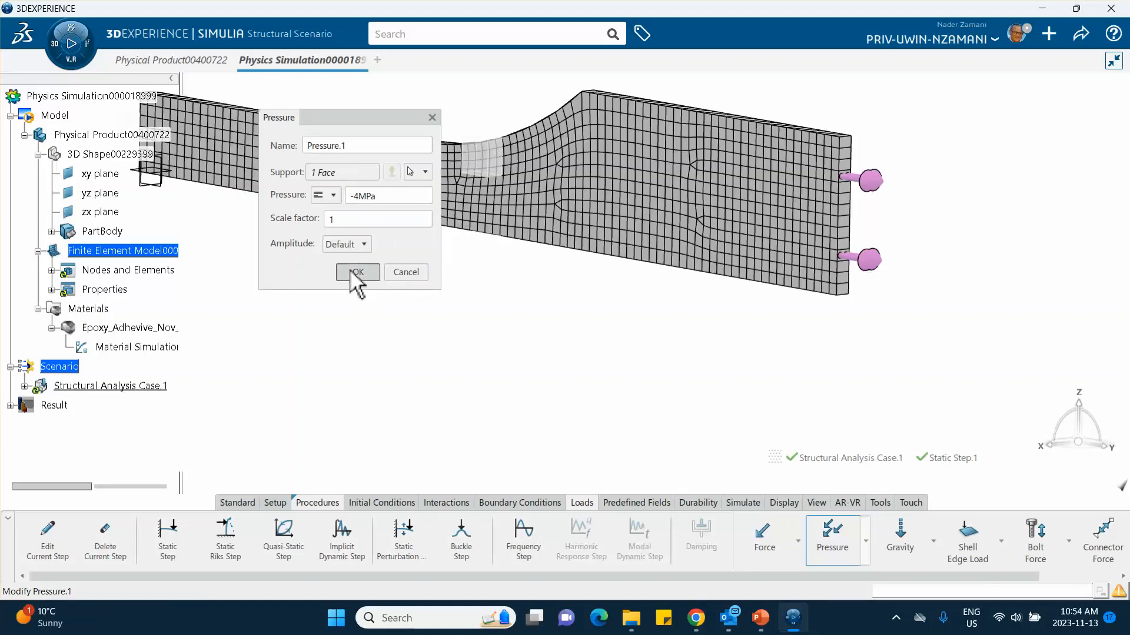
pyautogui.moveTo(366, 276); pyautogui.dragTo(357, 319, button='middle')
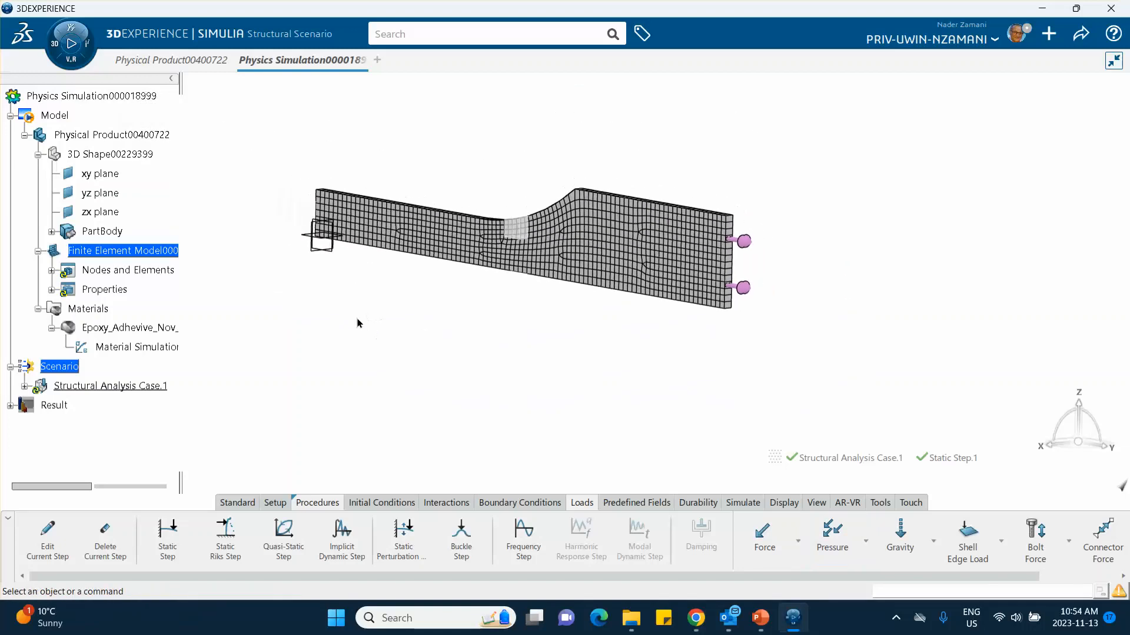
# Step: Add a quasi-static step to the structural analysis case and set its step time to 1000 s
pyautogui.click(25, 386)
pyautogui.scroll(-3, 177, 383)
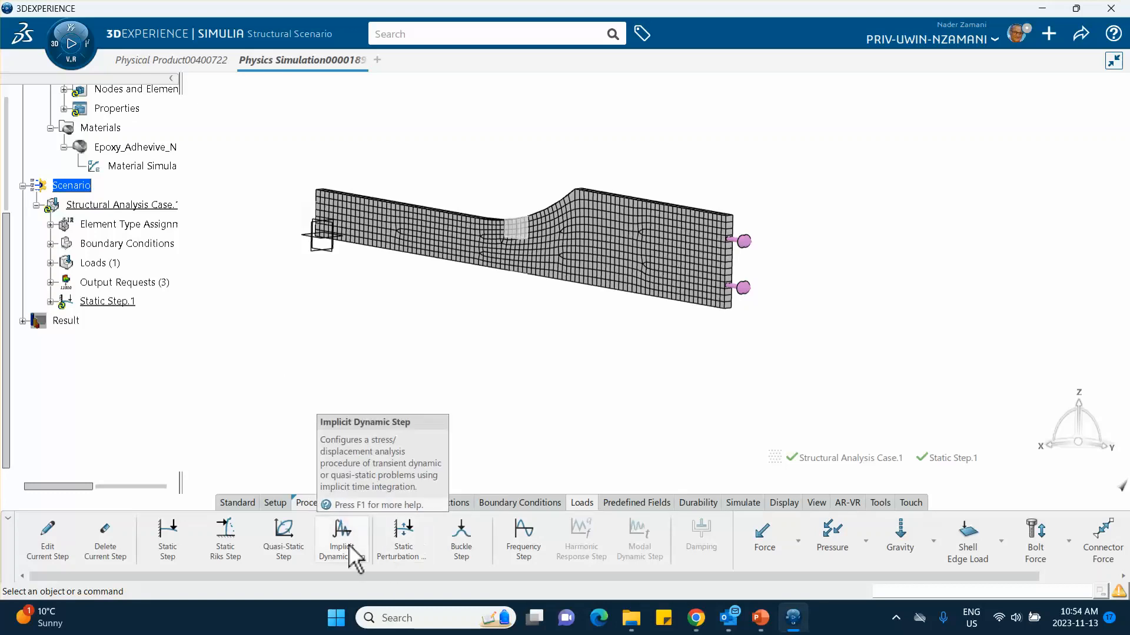
pyautogui.click(284, 537)
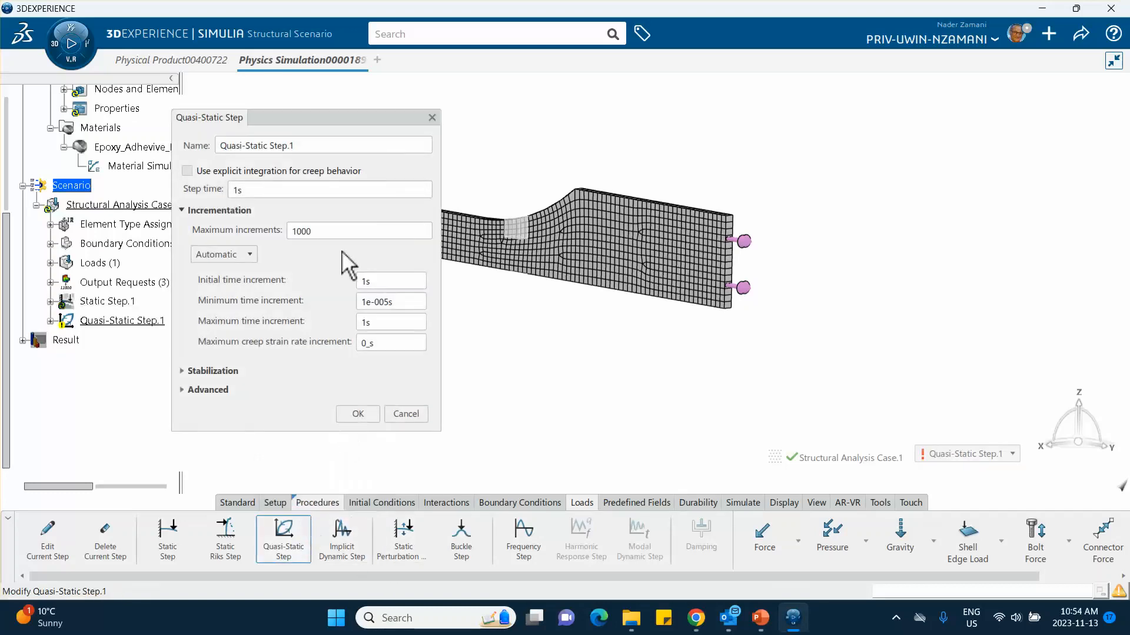
pyautogui.click(267, 190)
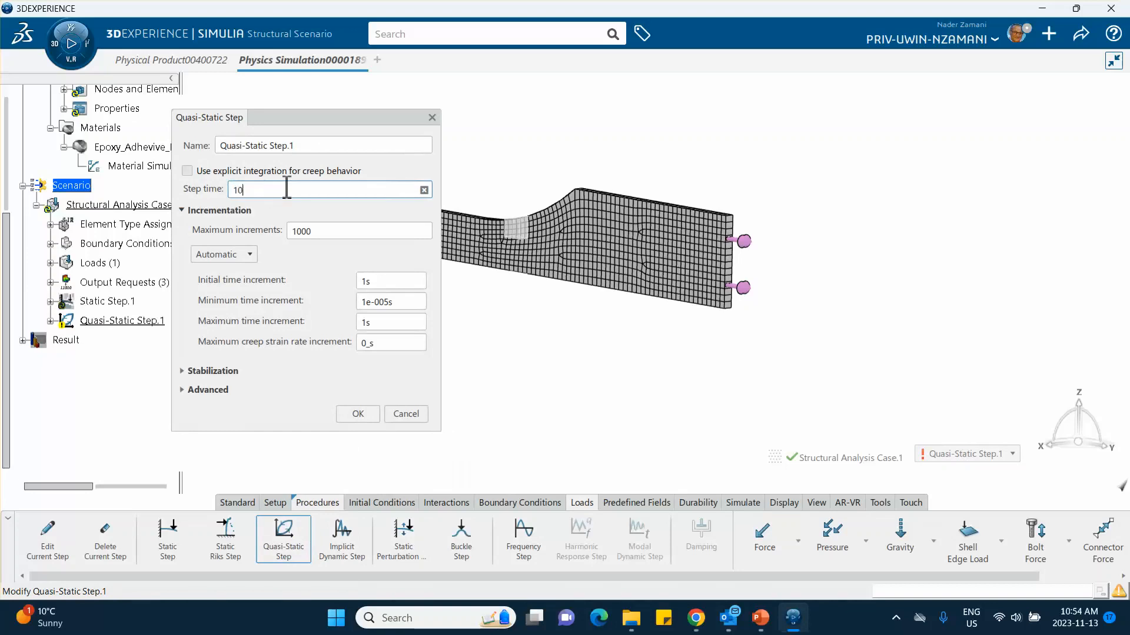
pyautogui.write('1000')
pyautogui.click(377, 283)
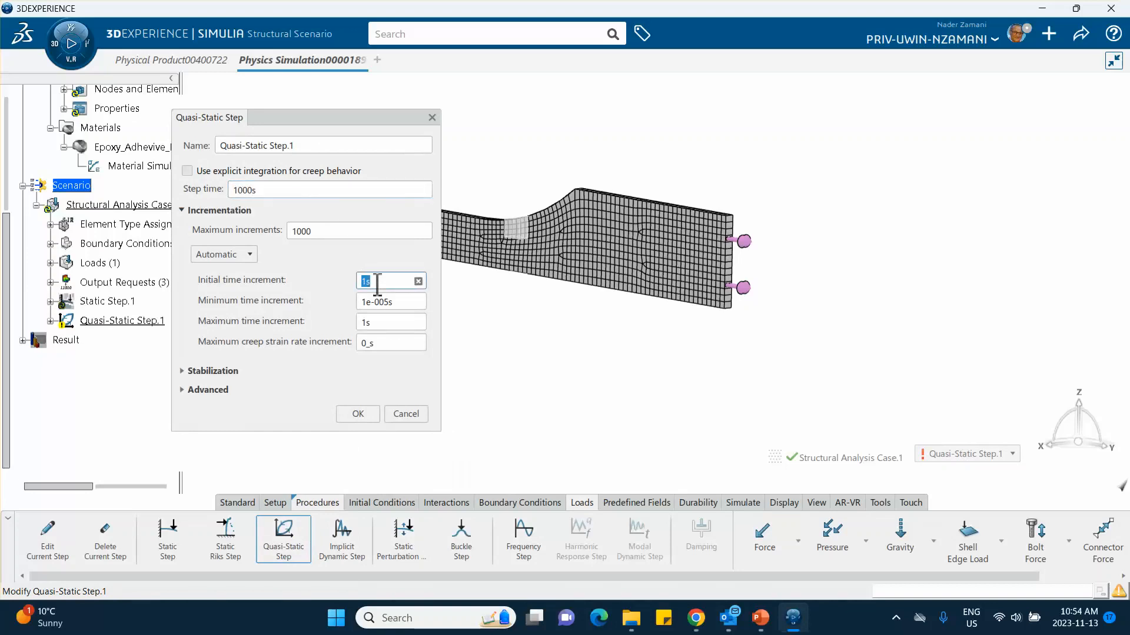
# Step: Switch to PowerPoint and look up the quasi-static step settings on slide 10
pyautogui.click(761, 618)
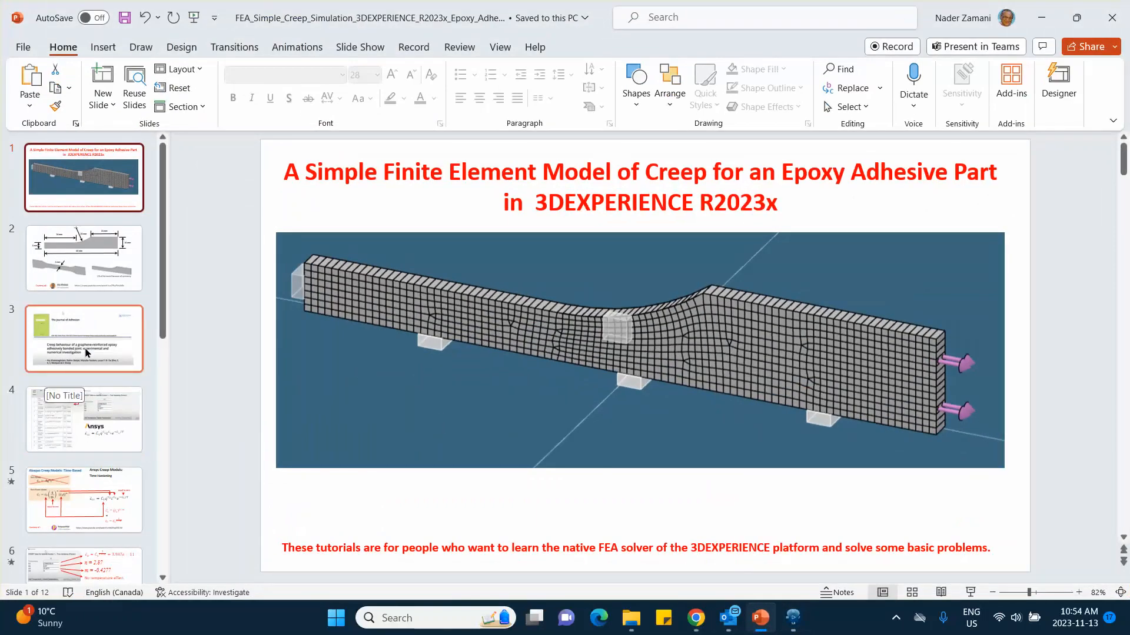
pyautogui.click(85, 417)
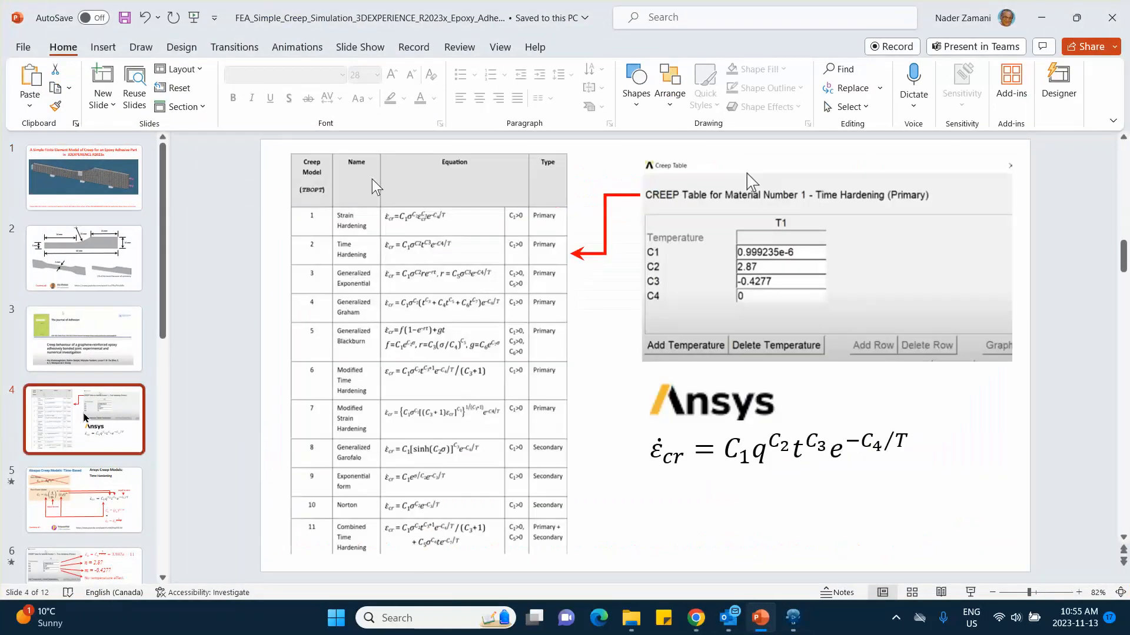
pyautogui.scroll(-3, 80, 439)
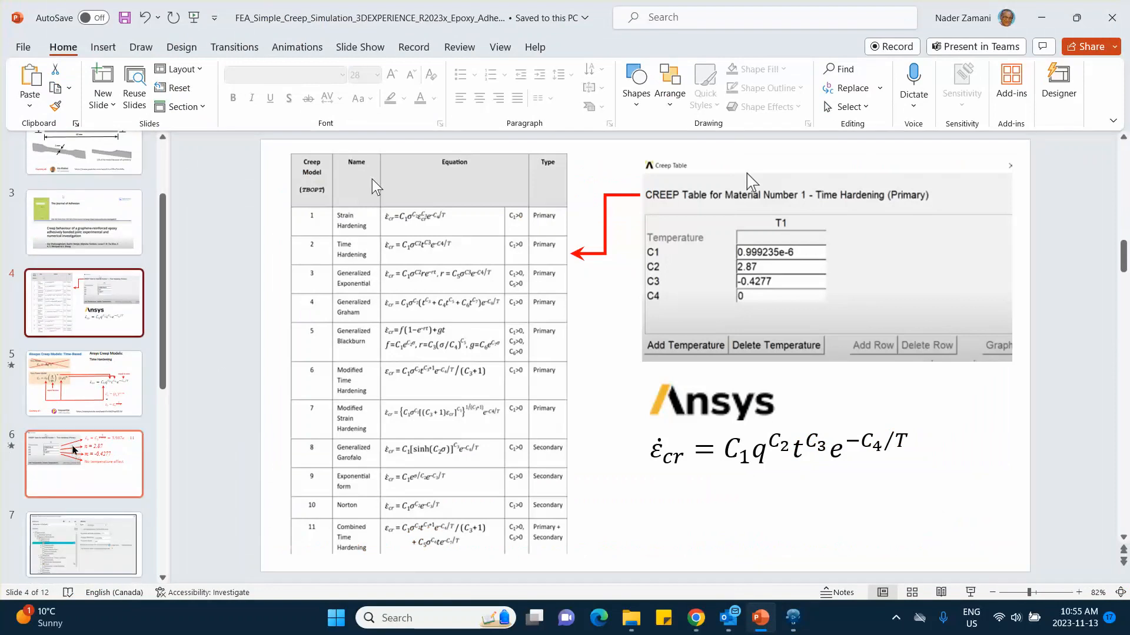
pyautogui.scroll(-1, 75, 458)
pyautogui.scroll(-2, 75, 458)
pyautogui.scroll(-5, 75, 450)
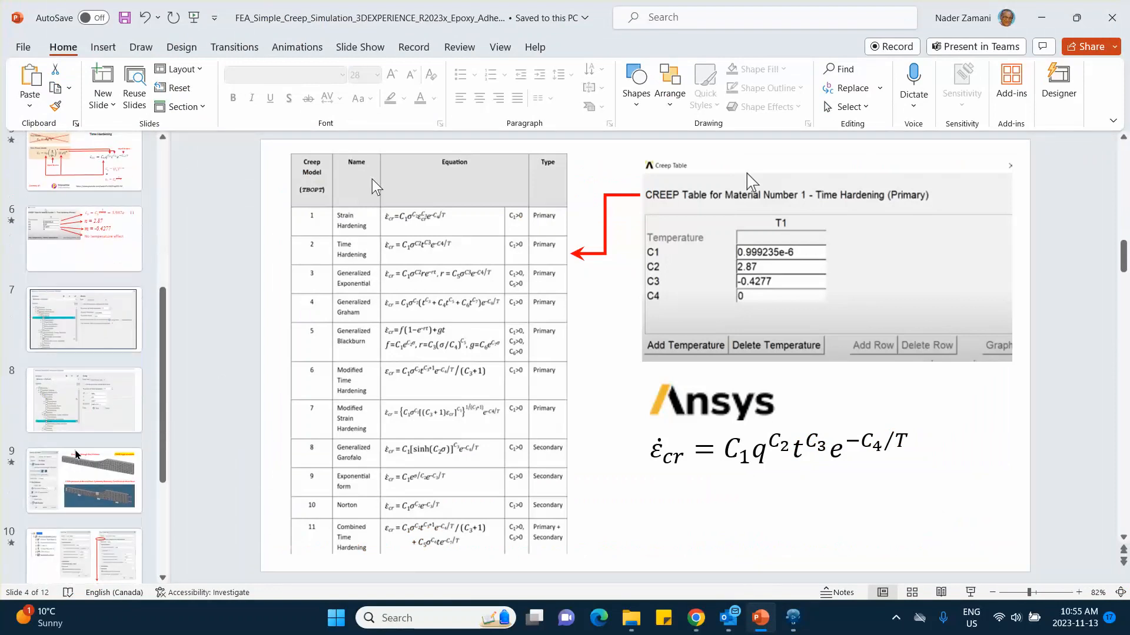
pyautogui.click(90, 403)
pyautogui.scroll(-4, 94, 430)
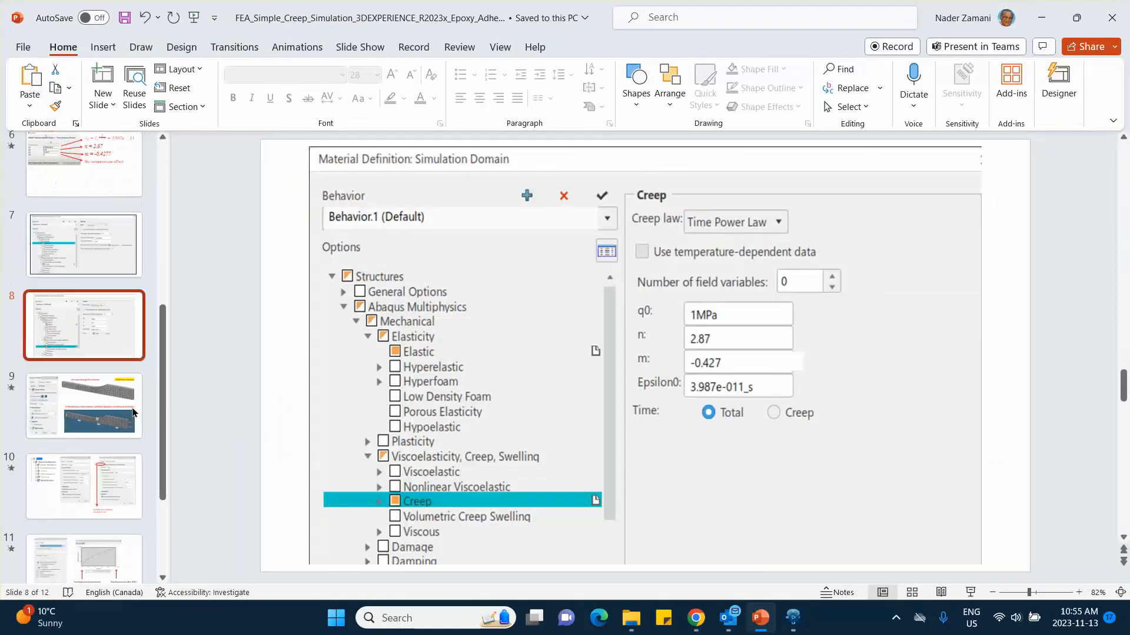
pyautogui.click(97, 428)
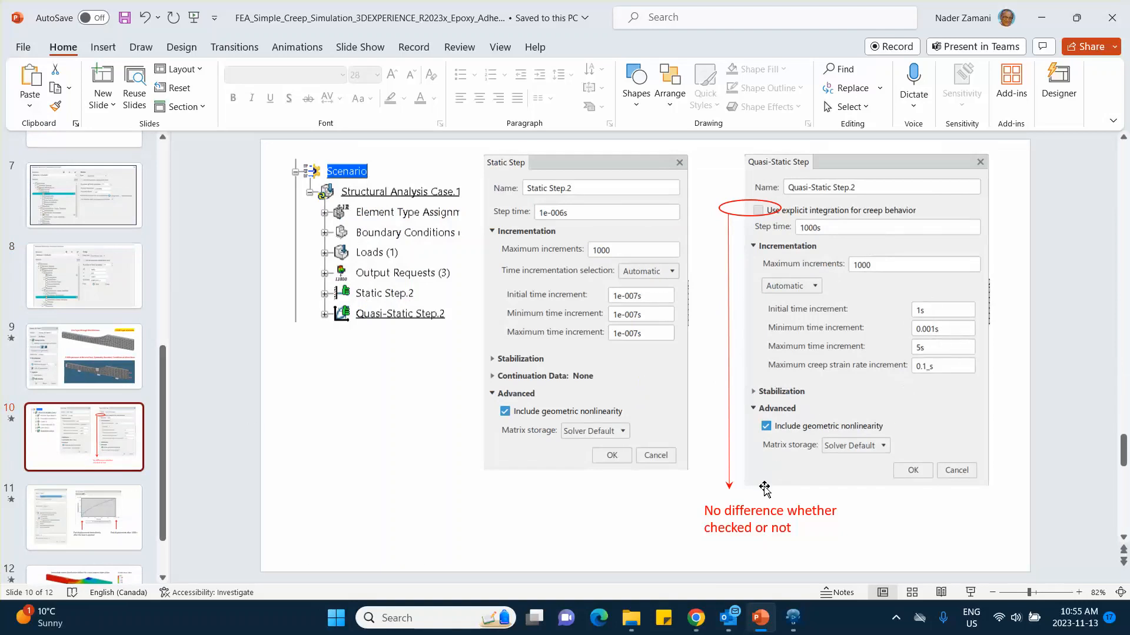
# Step: Return to 3DEXPERIENCE, set the quasi-static step's maximum time increment to 5 s, and recheck the settings against the PowerPoint slide
pyautogui.click(793, 617)
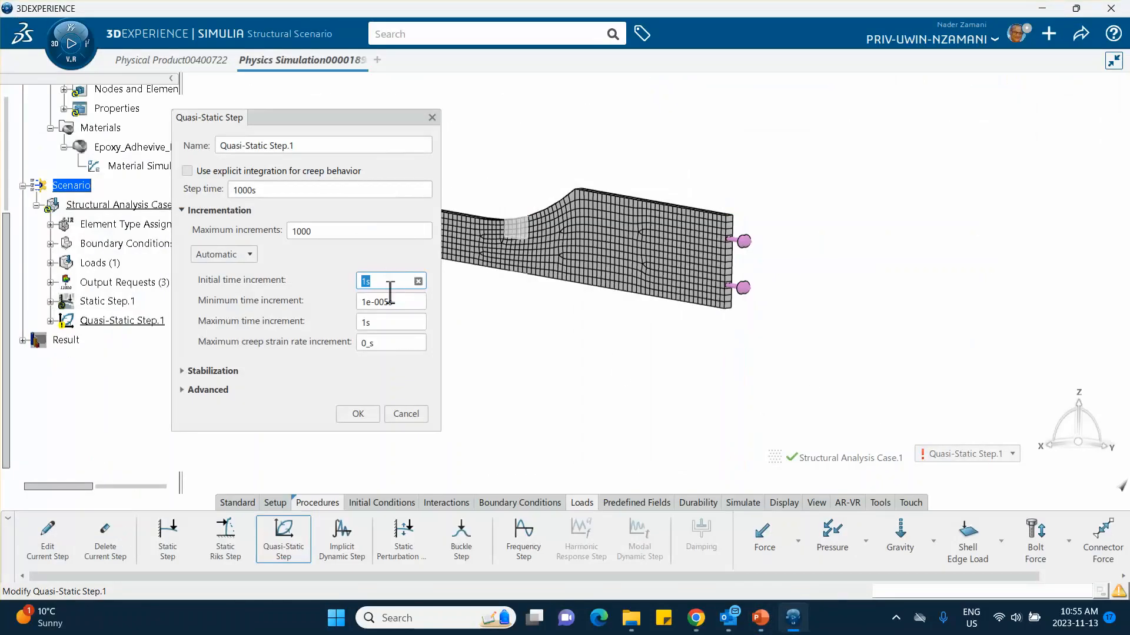
pyautogui.click(374, 322)
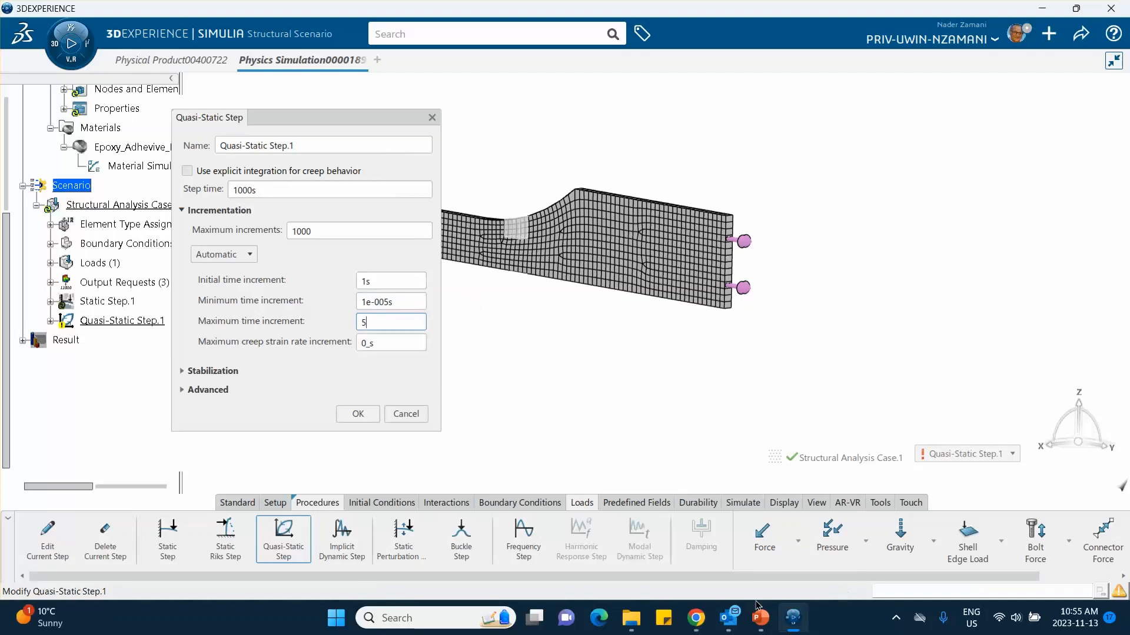
pyautogui.click(757, 622)
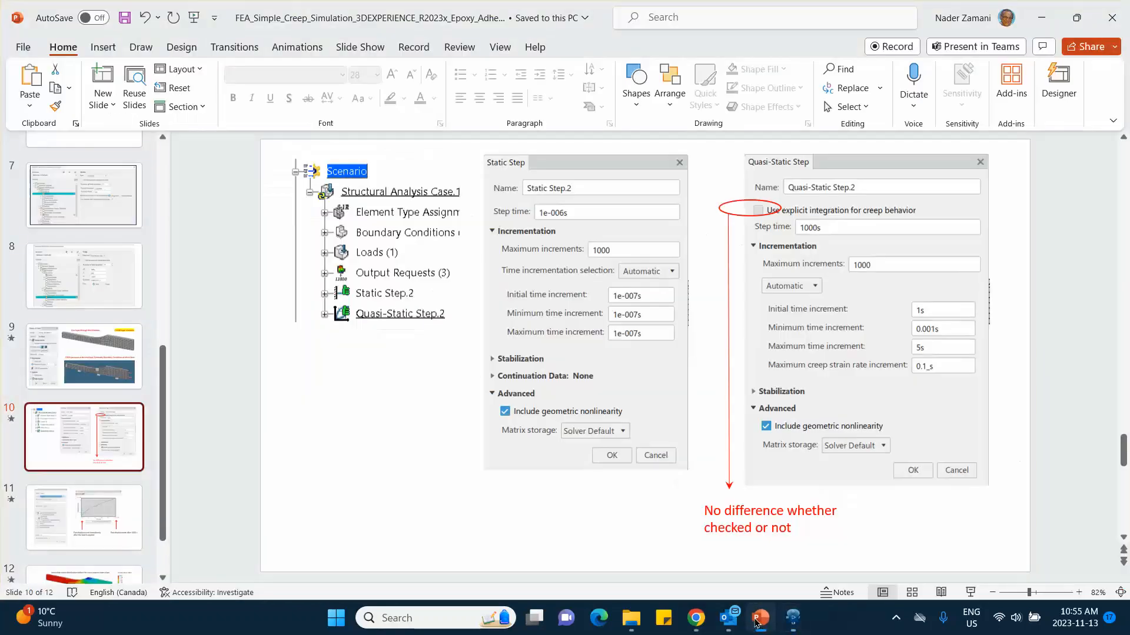
pyautogui.click(757, 623)
pyautogui.click(756, 623)
pyautogui.click(793, 619)
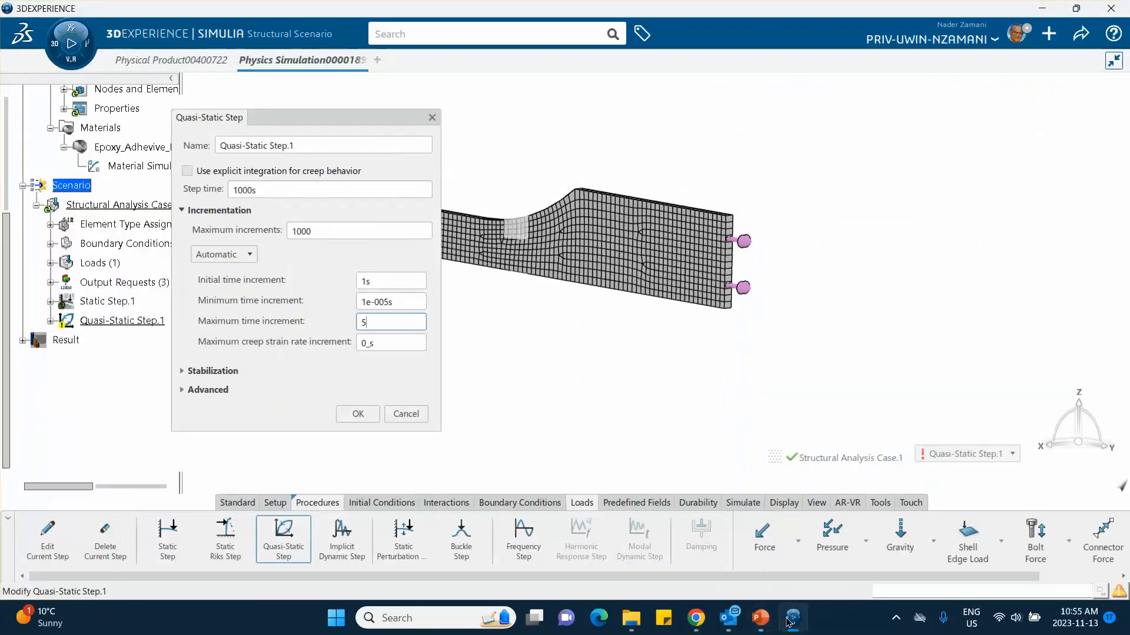
# Step: Show the quasi-static step's advanced options, keep geometric nonlinearity included, and accept the step
pyautogui.click(182, 390)
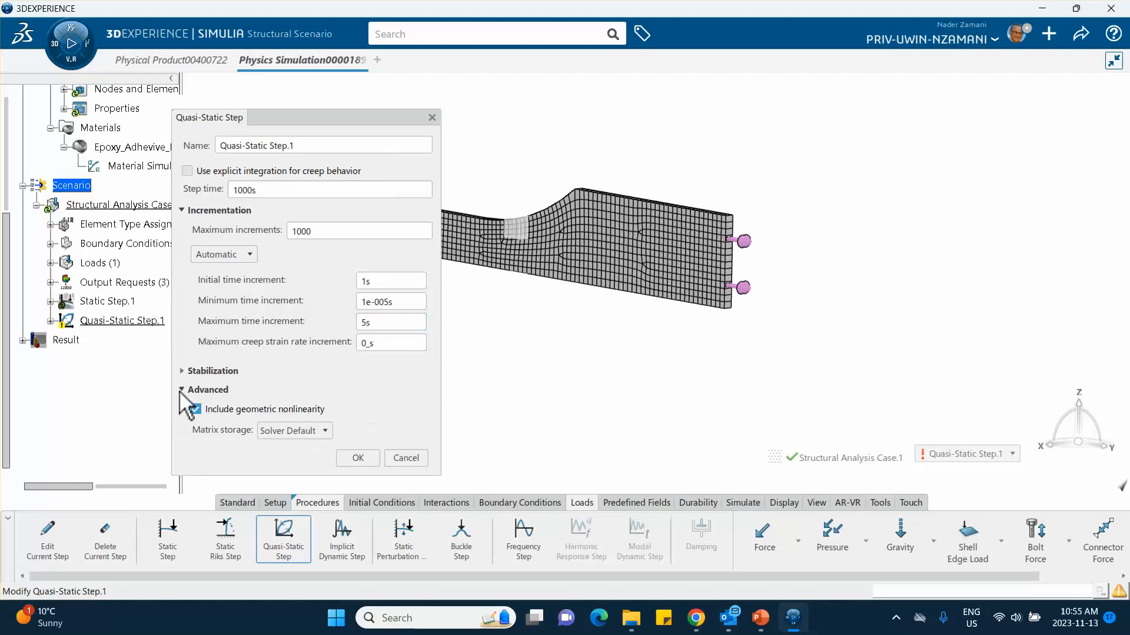
pyautogui.click(196, 410)
pyautogui.click(366, 461)
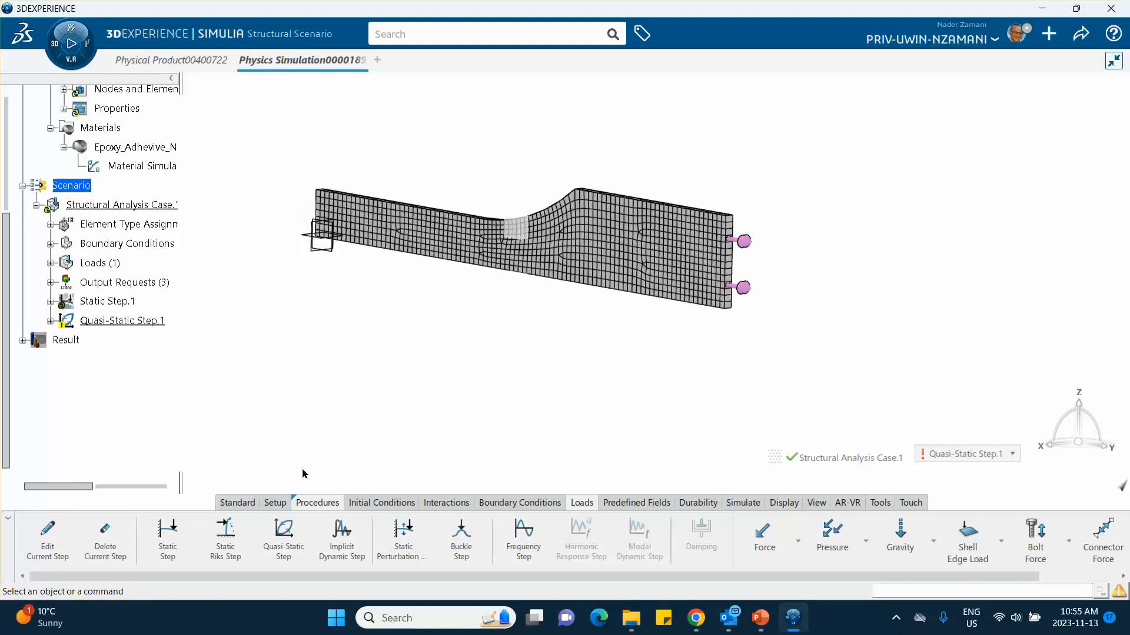
# Step: Update the simulation, read the diagnosis in the update report, and close the report
pyautogui.click(50, 320)
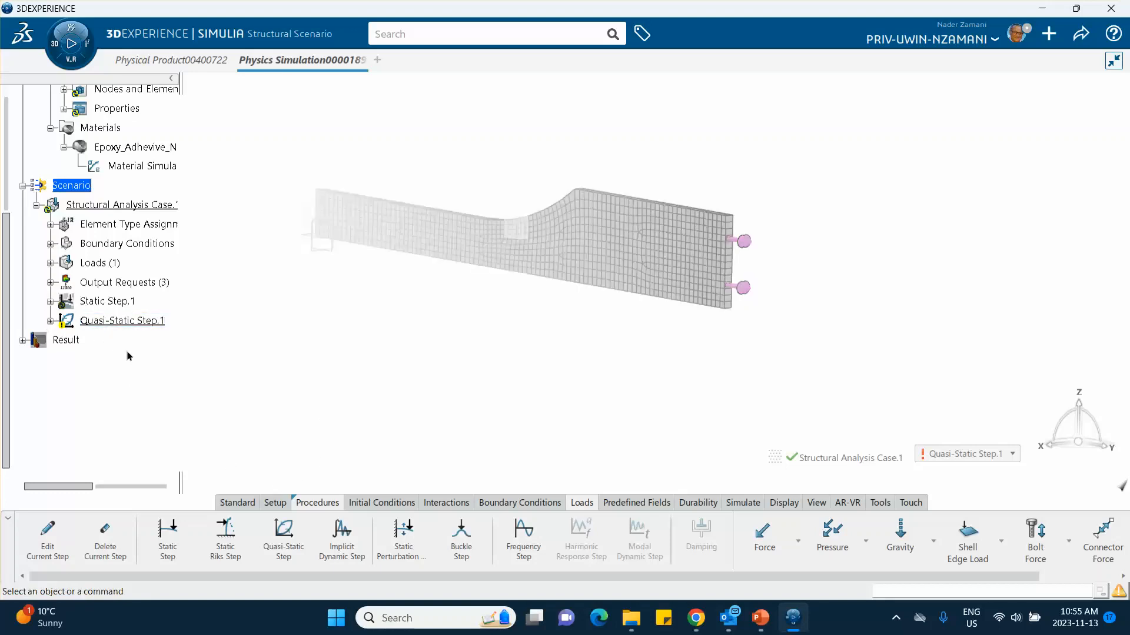
pyautogui.click(252, 502)
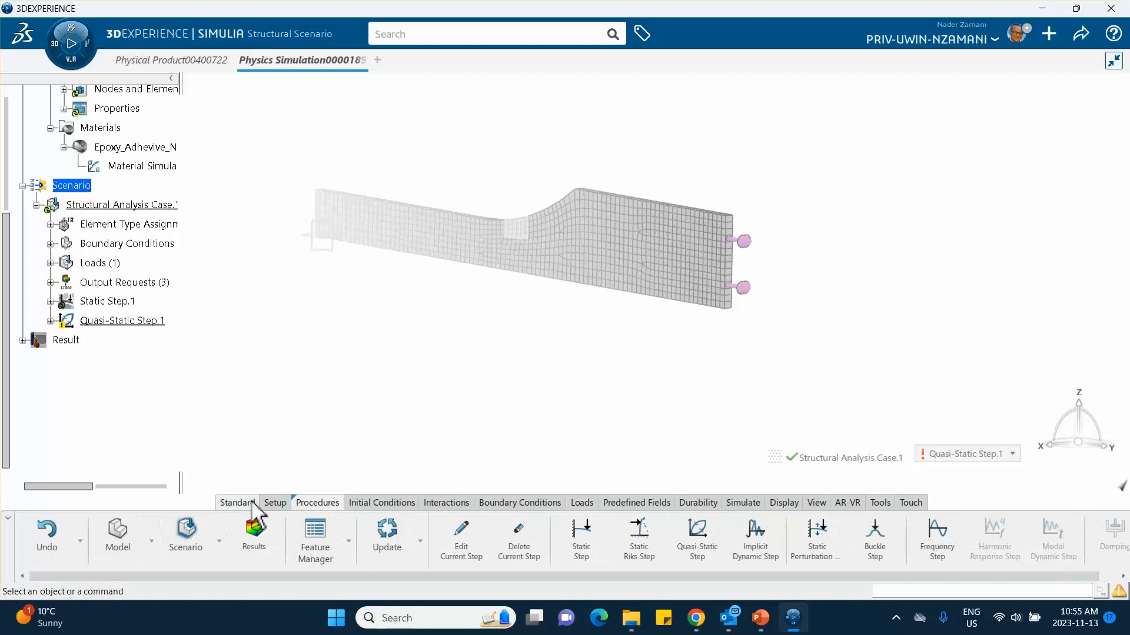
pyautogui.click(386, 532)
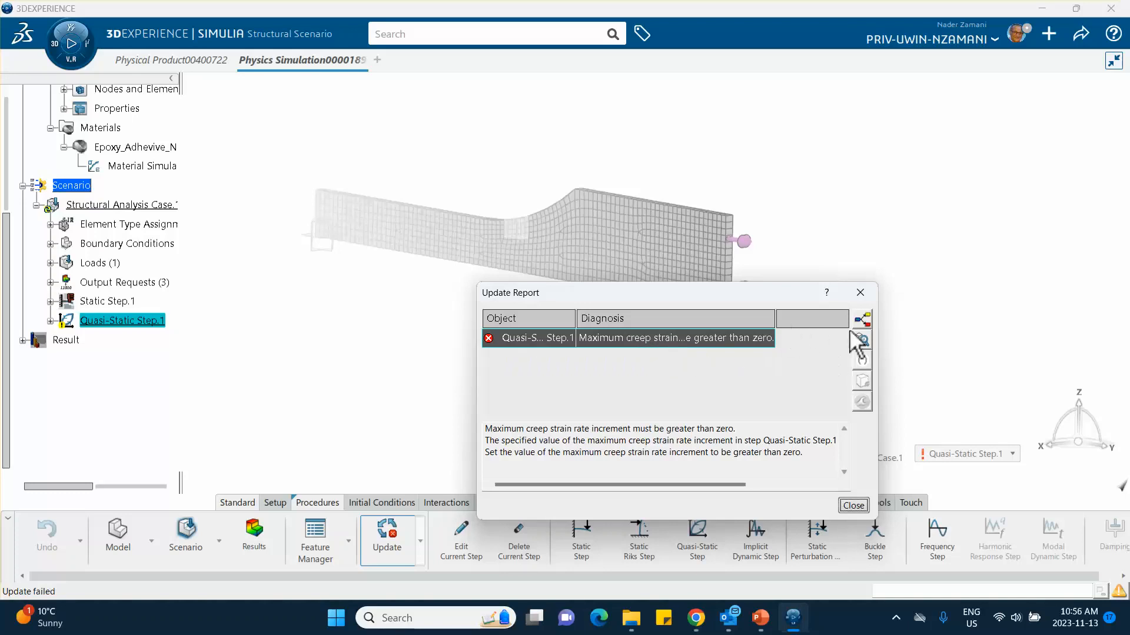
pyautogui.click(853, 505)
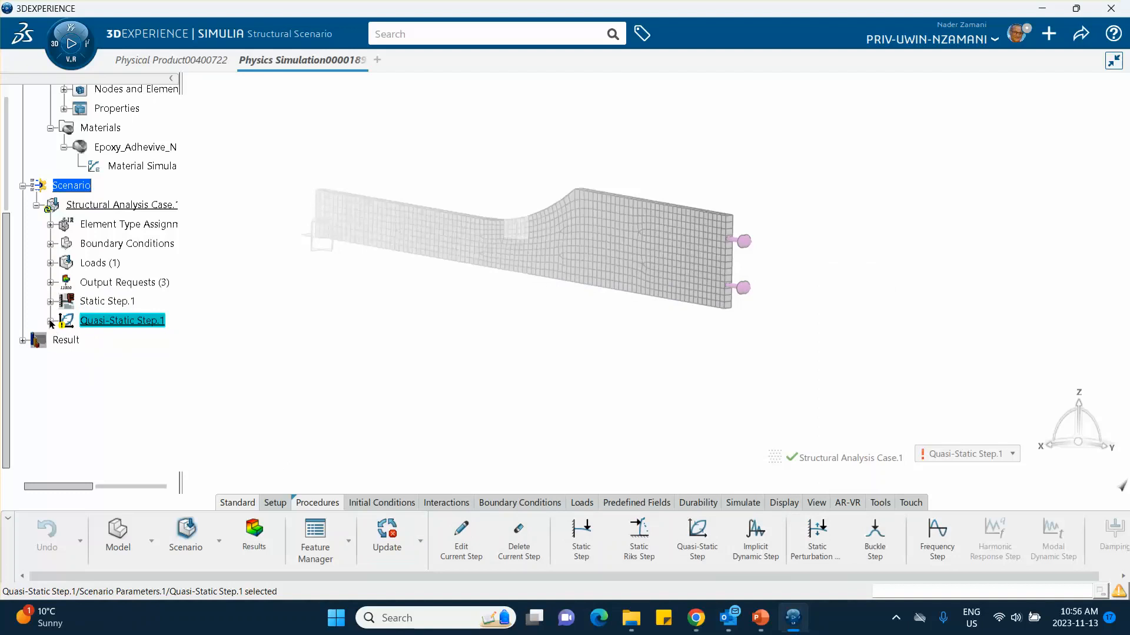
# Step: Set the quasi-static step's maximum creep strain rate increment to 0.1_s, matching PowerPoint slide 10, and update the simulation
pyautogui.click(50, 321)
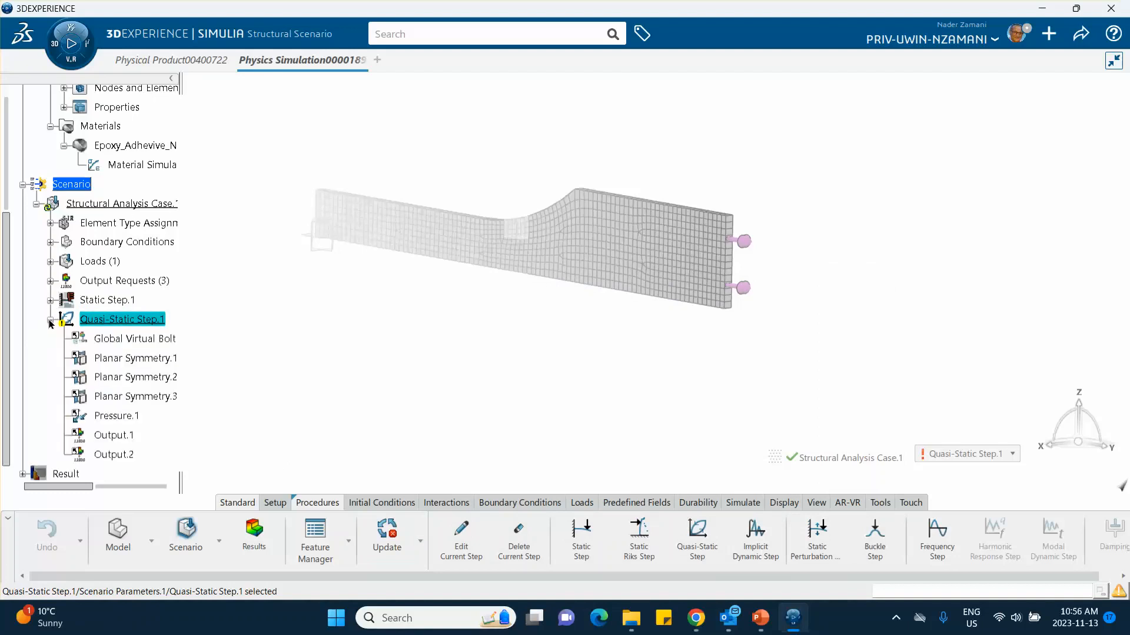
pyautogui.doubleClick(131, 322)
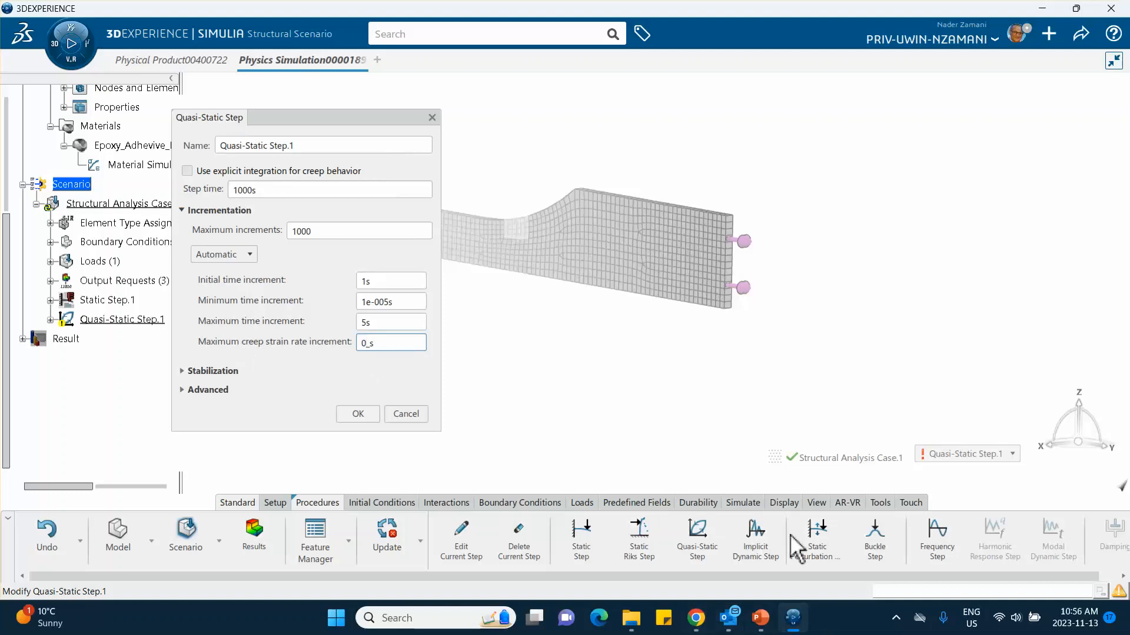
pyautogui.click(758, 625)
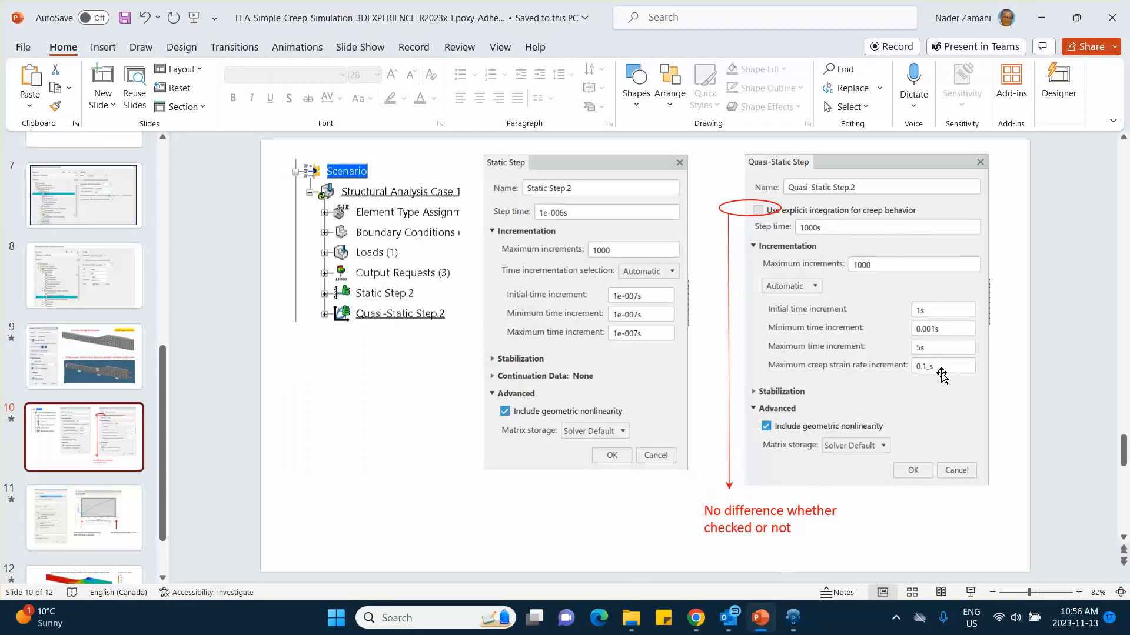
pyautogui.click(1042, 18)
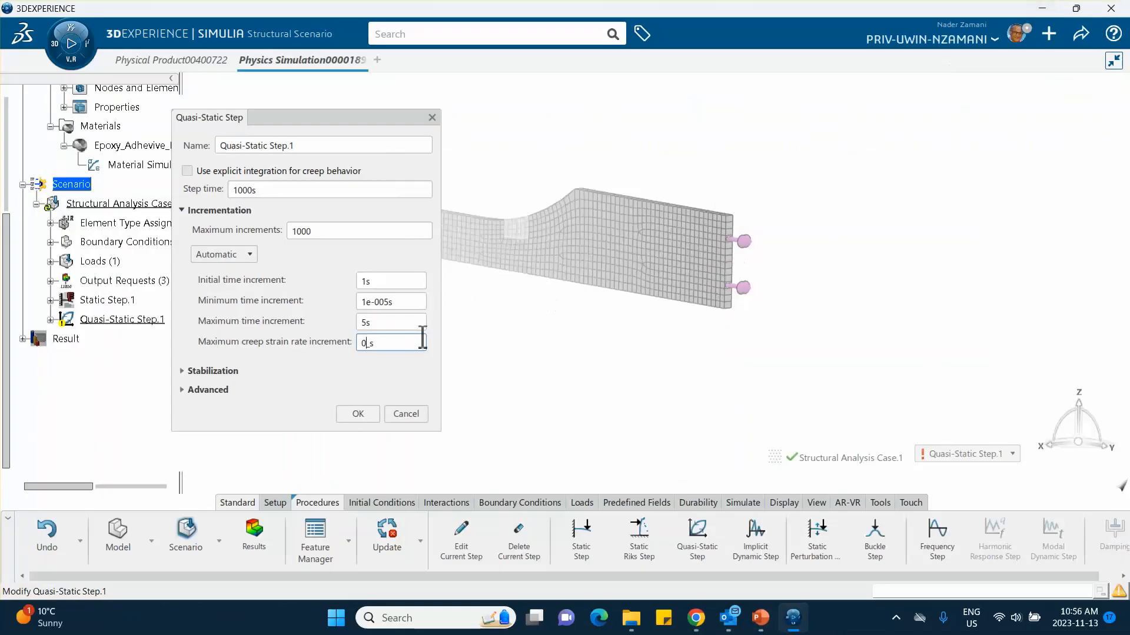
pyautogui.click(388, 343)
pyautogui.click(353, 413)
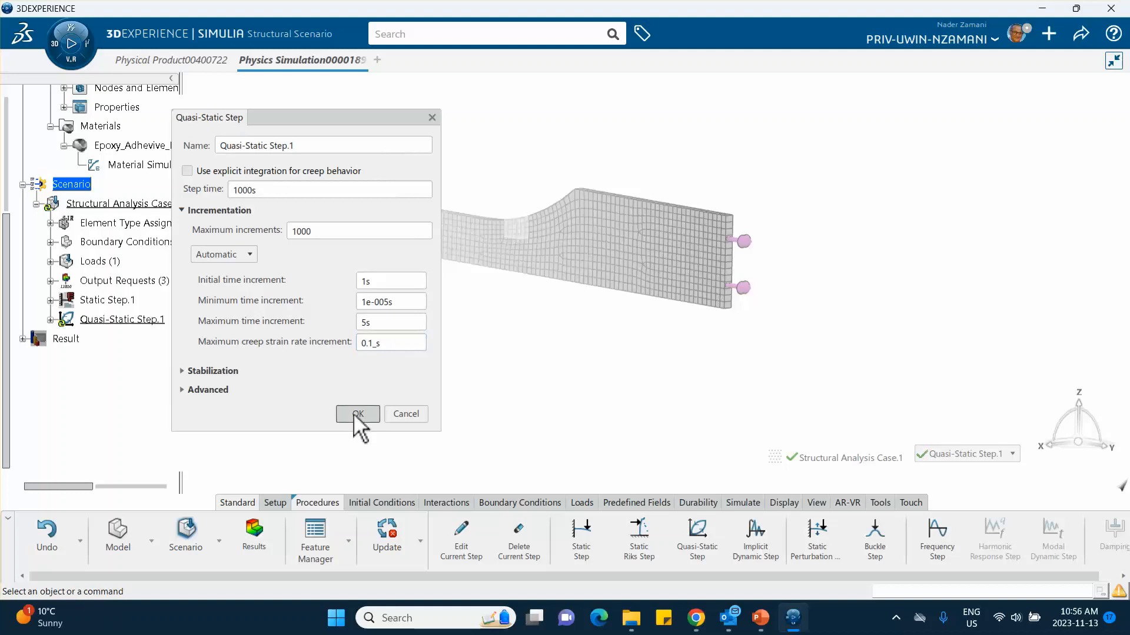
pyautogui.click(396, 531)
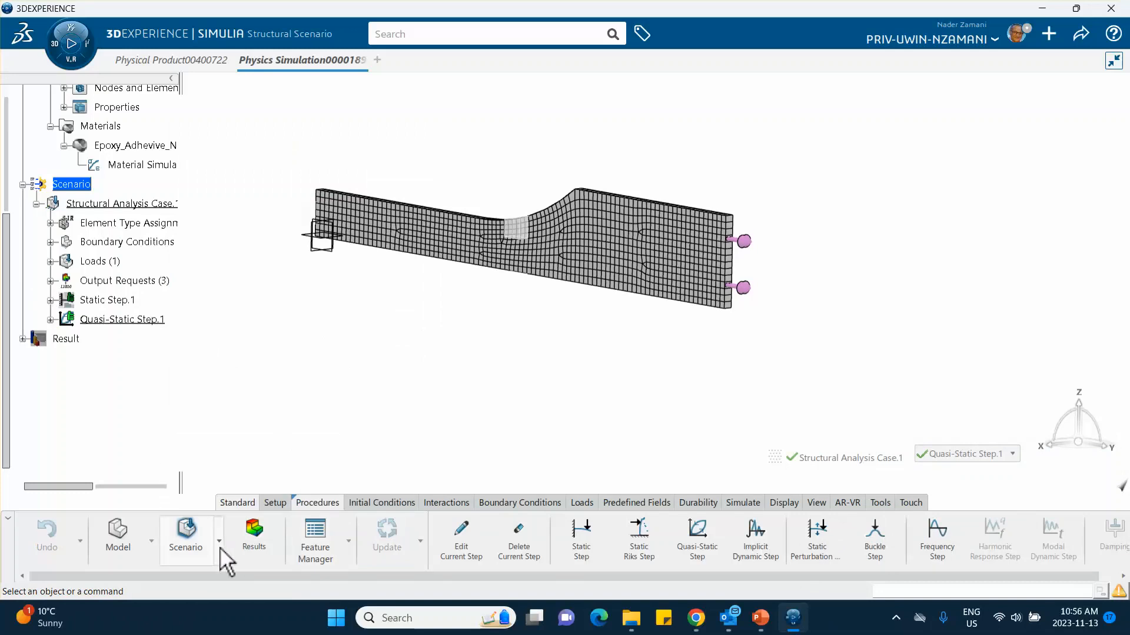
# Step: Review in the Feature Manager which restraints, loads and outputs are active in each step, widening the quasi-static step column
pyautogui.click(349, 539)
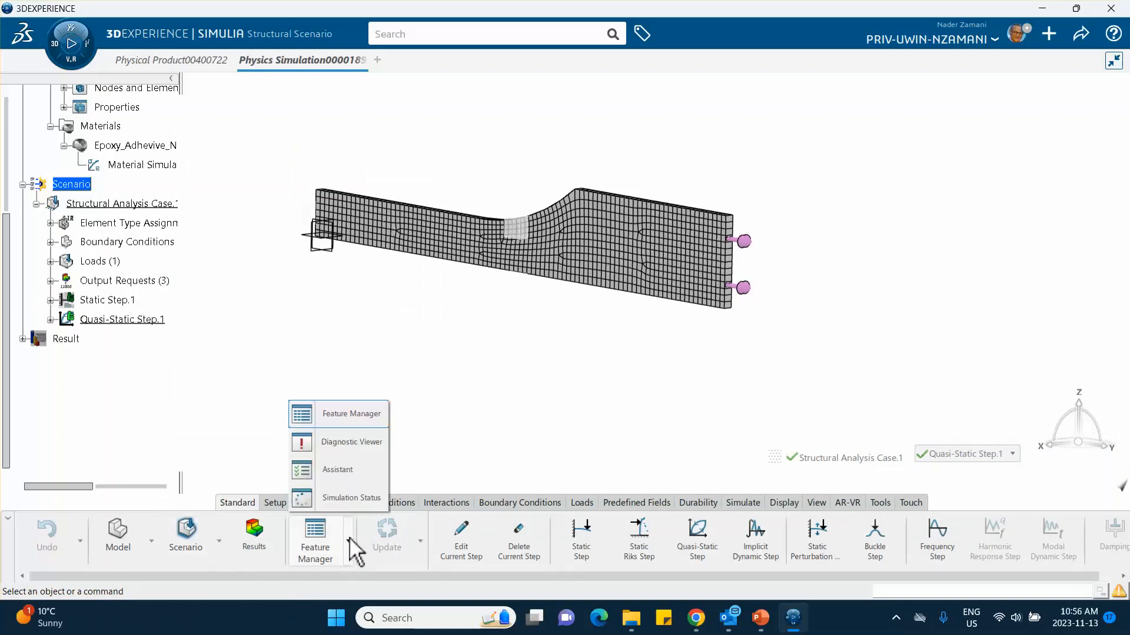
pyautogui.click(352, 415)
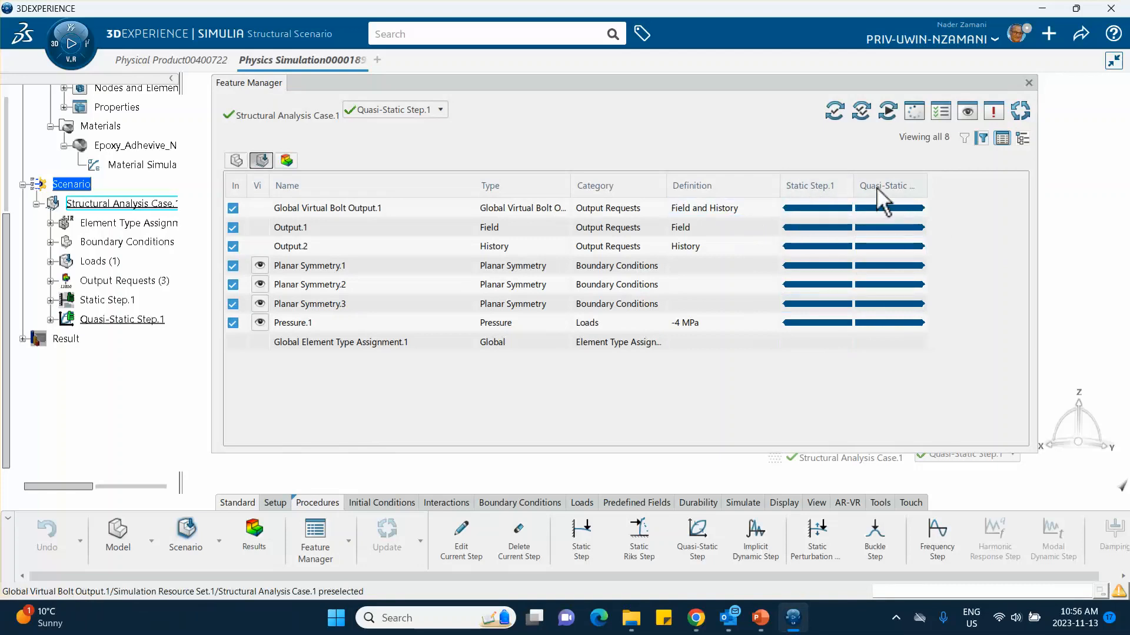
pyautogui.moveTo(934, 190); pyautogui.dragTo(978, 194)
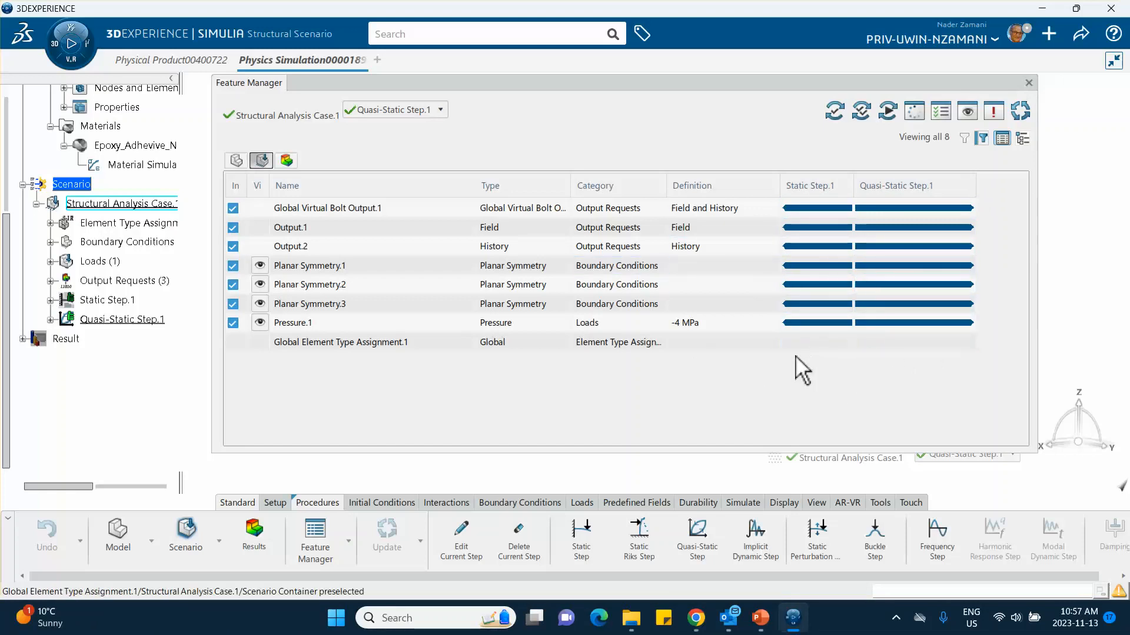
pyautogui.click(1029, 83)
# Step: Try to switch to the simulation results
pyautogui.moveTo(710, 337); pyautogui.dragTo(708, 311, button='middle')
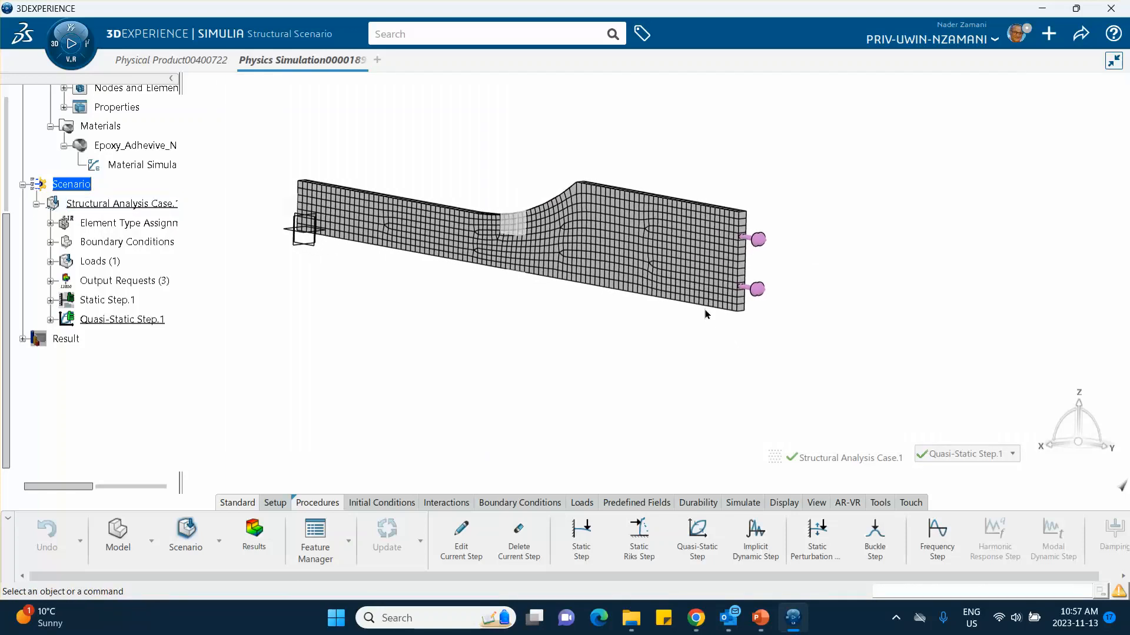
pyautogui.moveTo(611, 349); pyautogui.dragTo(660, 344, button='middle')
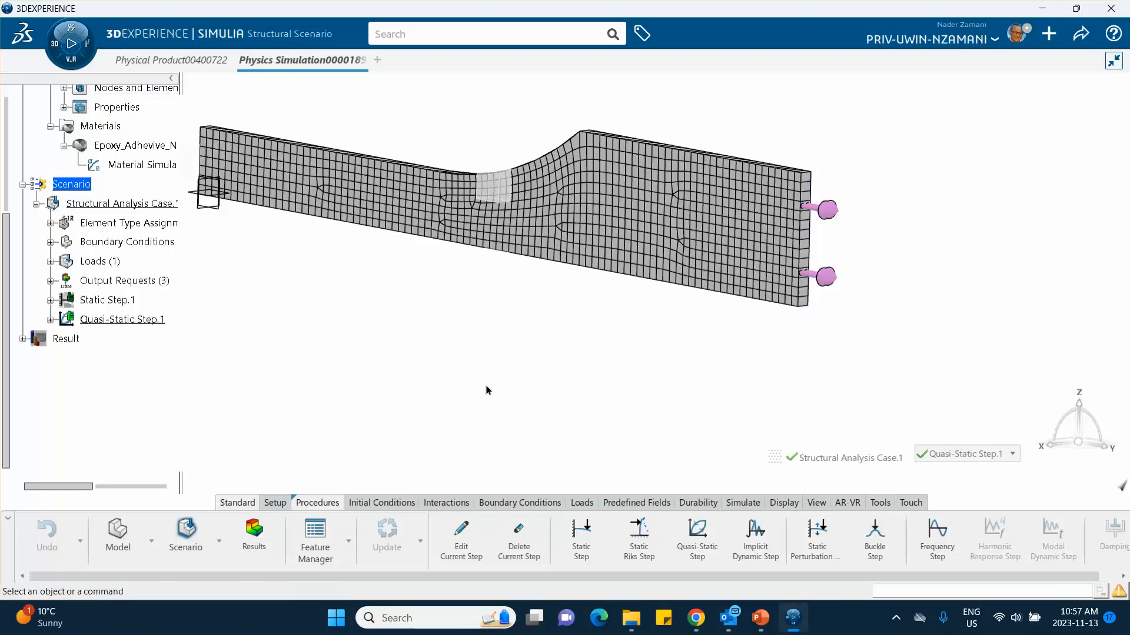
pyautogui.click(257, 550)
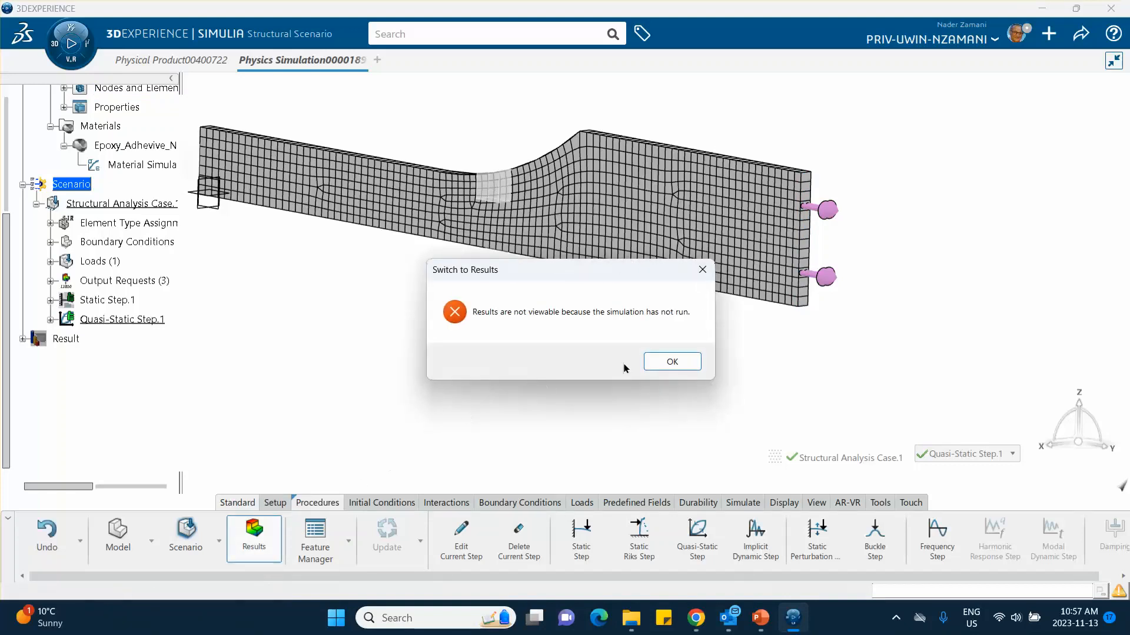
pyautogui.click(671, 361)
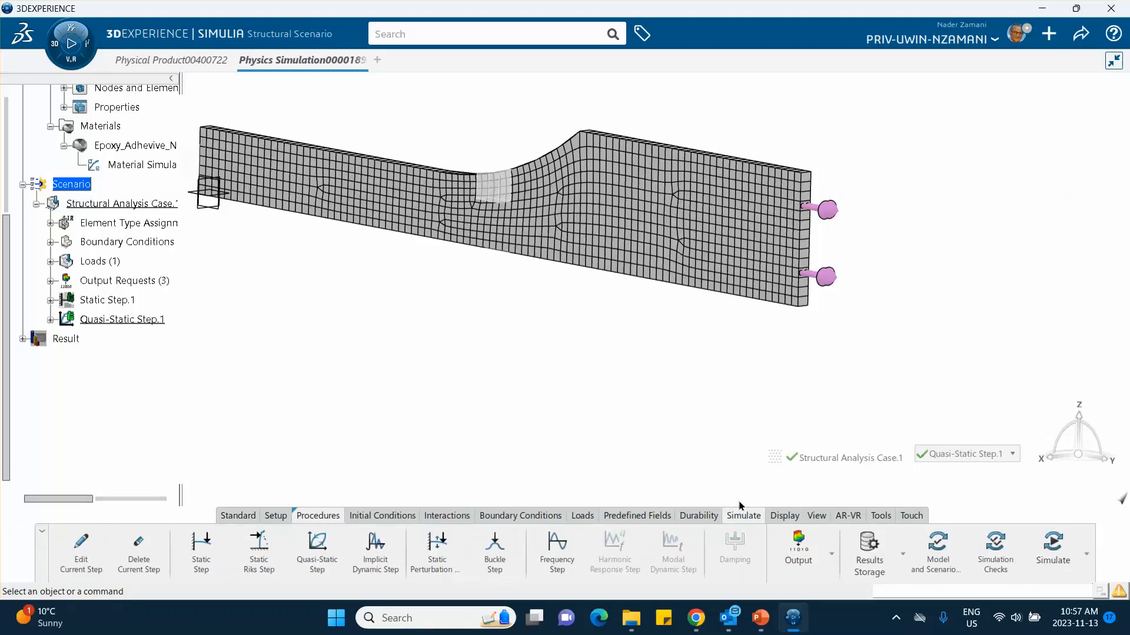
# Step: Define a history output request for UT, Translations at the lower corner vertex of the pressure-loaded end, at every 1 increment
pyautogui.click(800, 562)
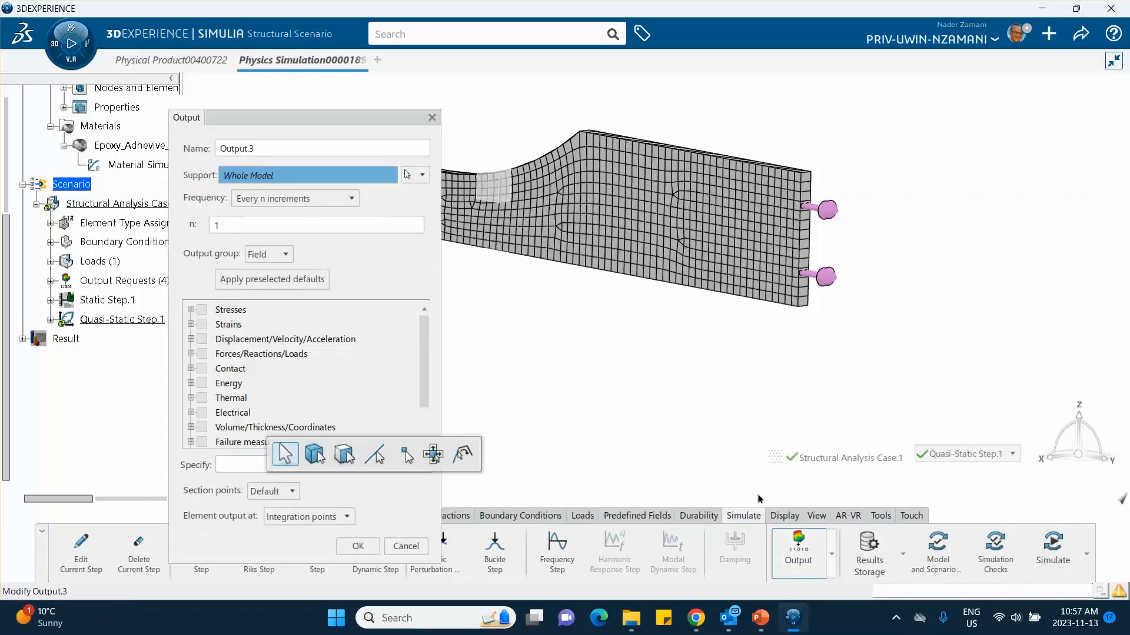
pyautogui.click(281, 256)
pyautogui.click(265, 285)
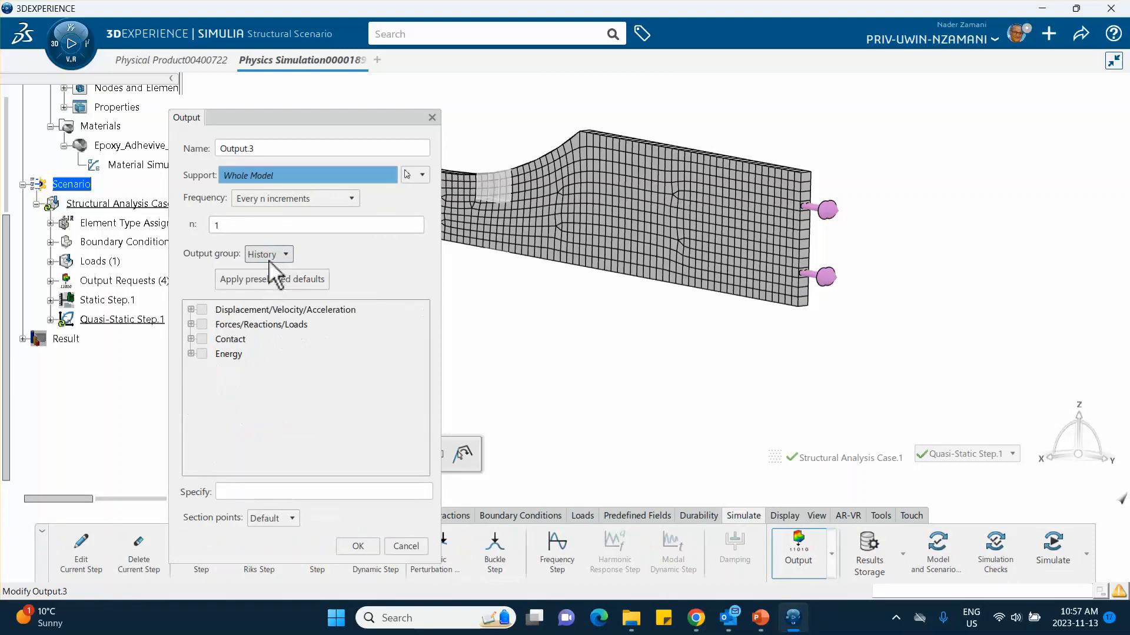
pyautogui.click(808, 305)
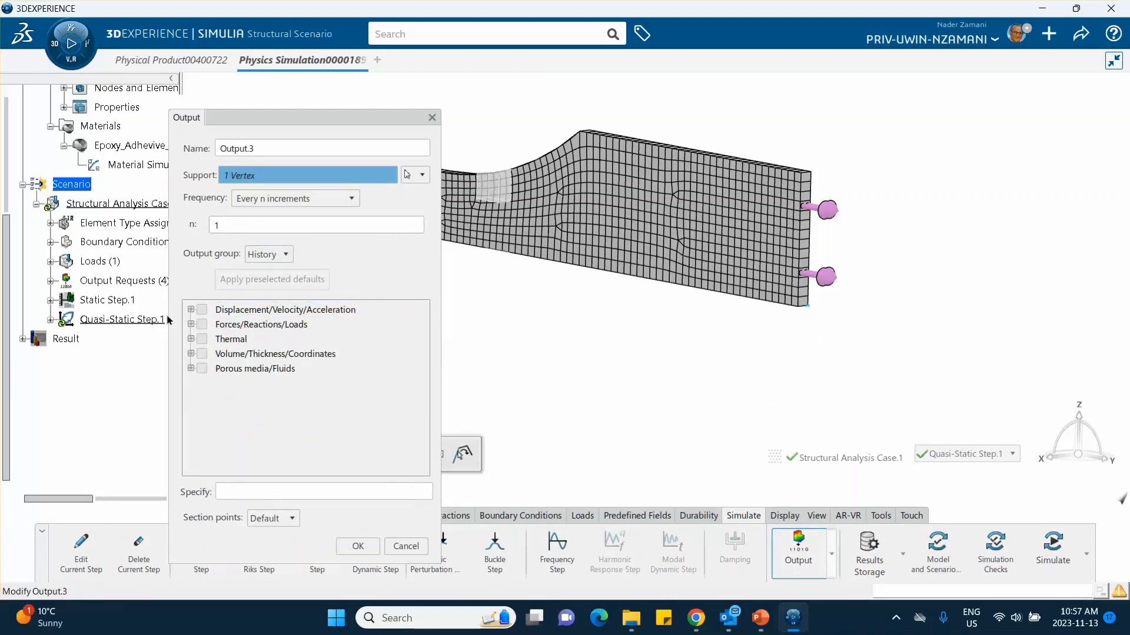
pyautogui.click(190, 309)
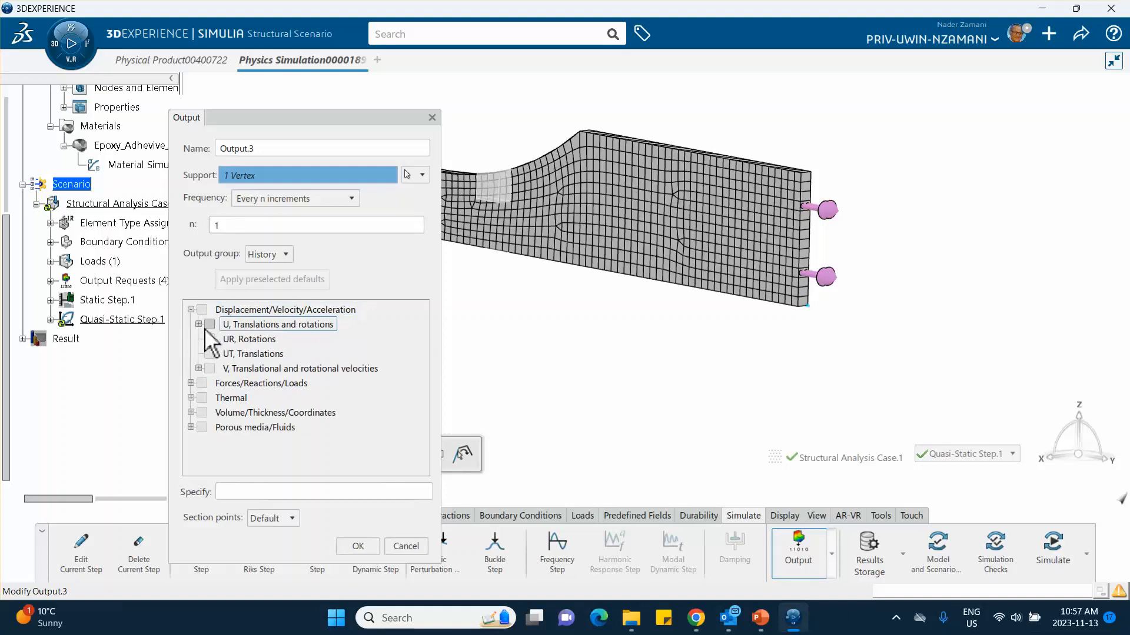
pyautogui.click(209, 354)
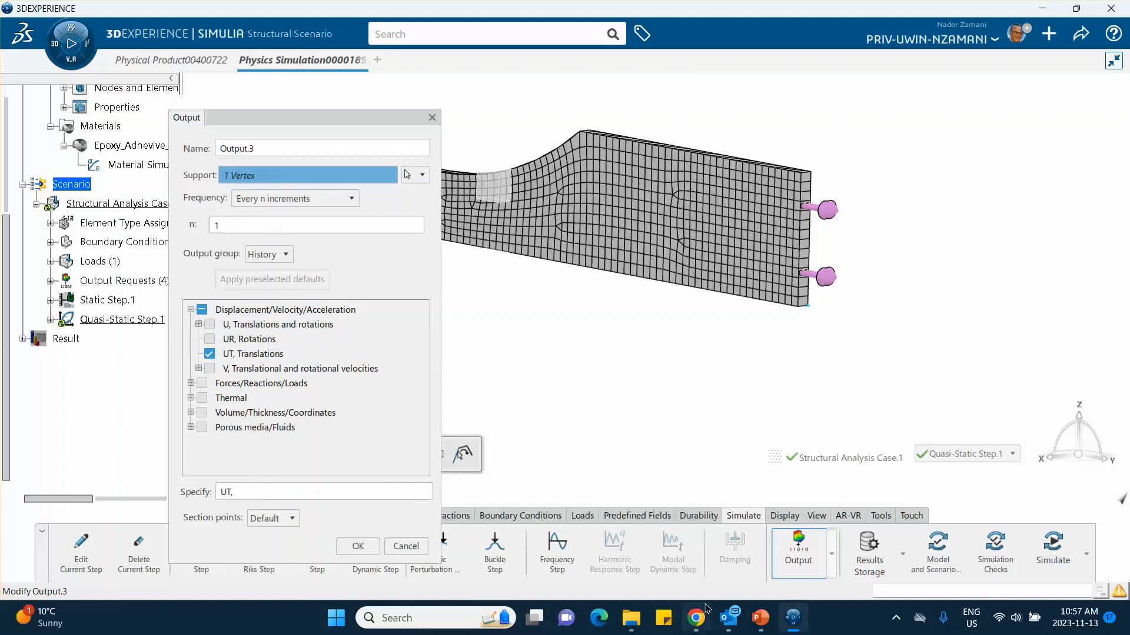
# Step: Switch to PowerPoint, compare the output request settings with slide 11, and return to 3DEXPERIENCE
pyautogui.click(770, 624)
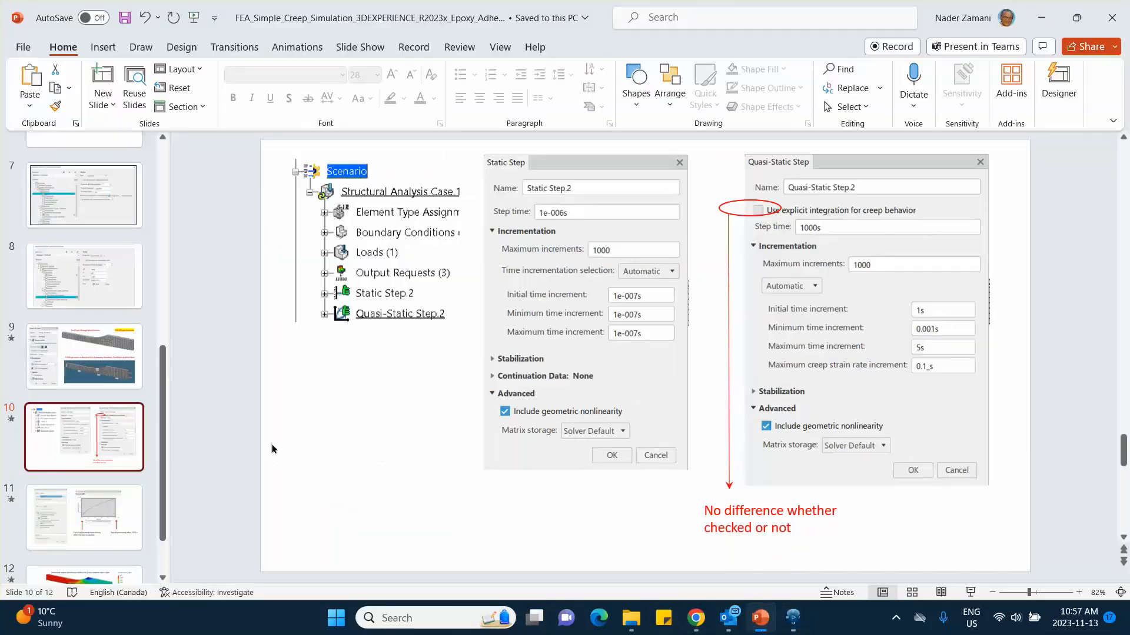
pyautogui.click(71, 510)
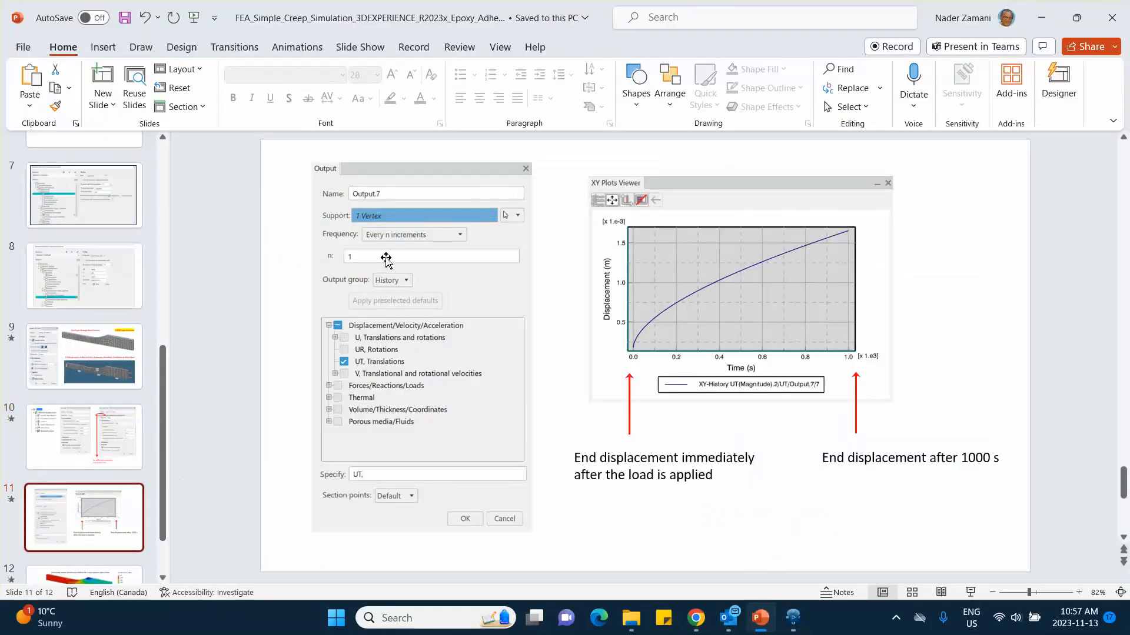
pyautogui.click(1041, 18)
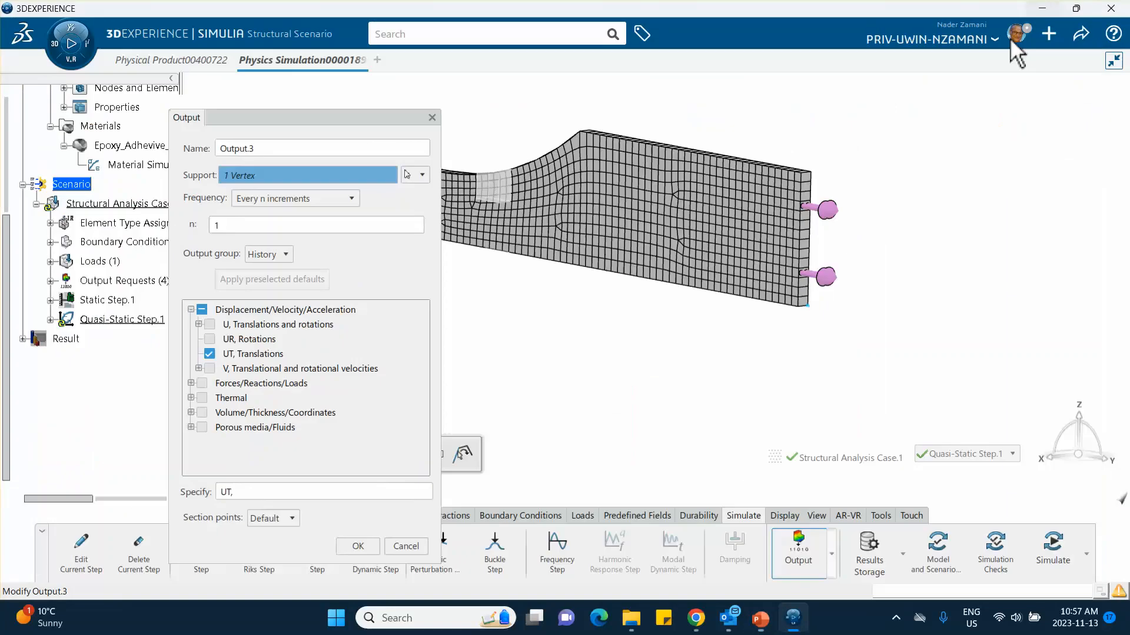
# Step: Accept the output request and save the simulation
pyautogui.click(357, 546)
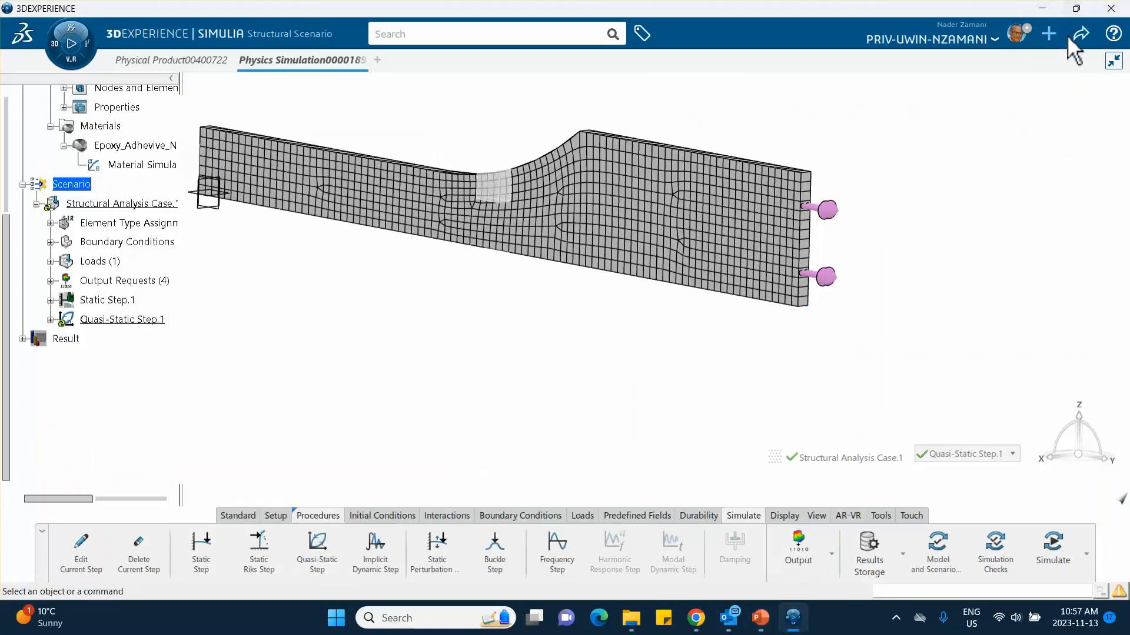
pyautogui.click(1079, 36)
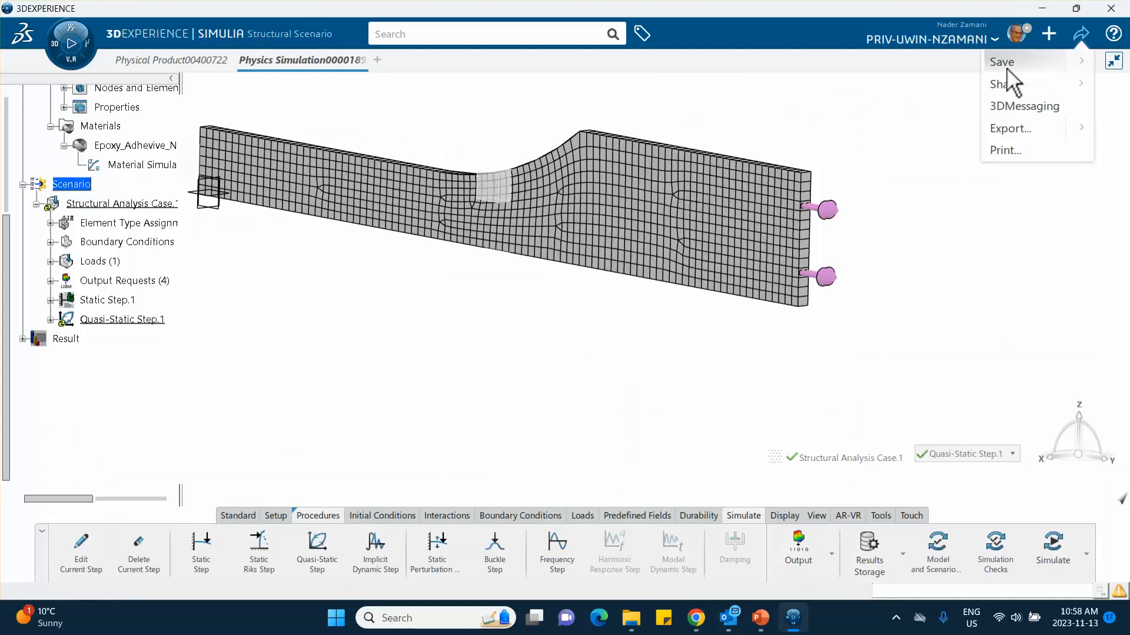
pyautogui.click(1003, 65)
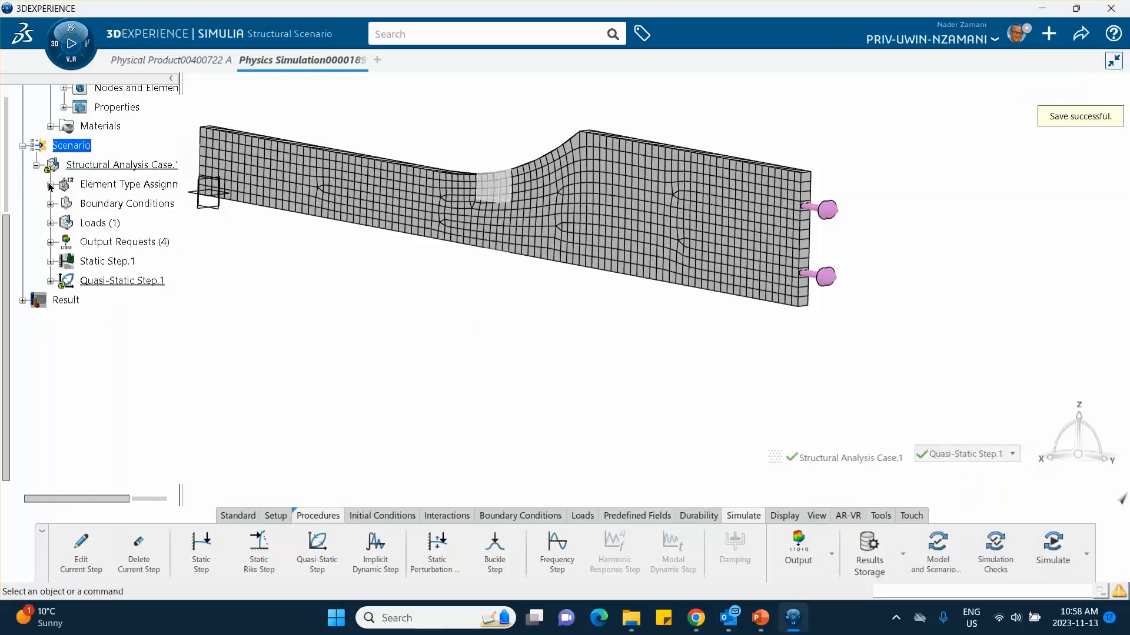
# Step: Set the linear brick formulation to C3D8R in the global element type assignment, keeping C3D6 for the linear wedge
pyautogui.click(50, 185)
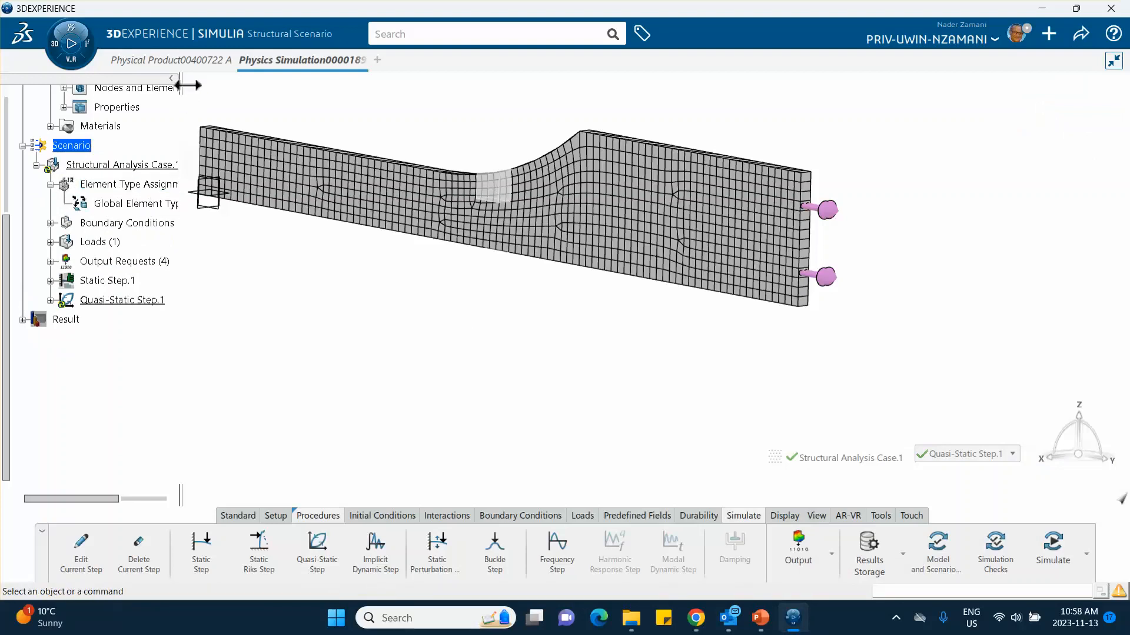
pyautogui.moveTo(184, 83); pyautogui.dragTo(275, 110)
pyautogui.moveTo(360, 222); pyautogui.dragTo(500, 253, button='middle')
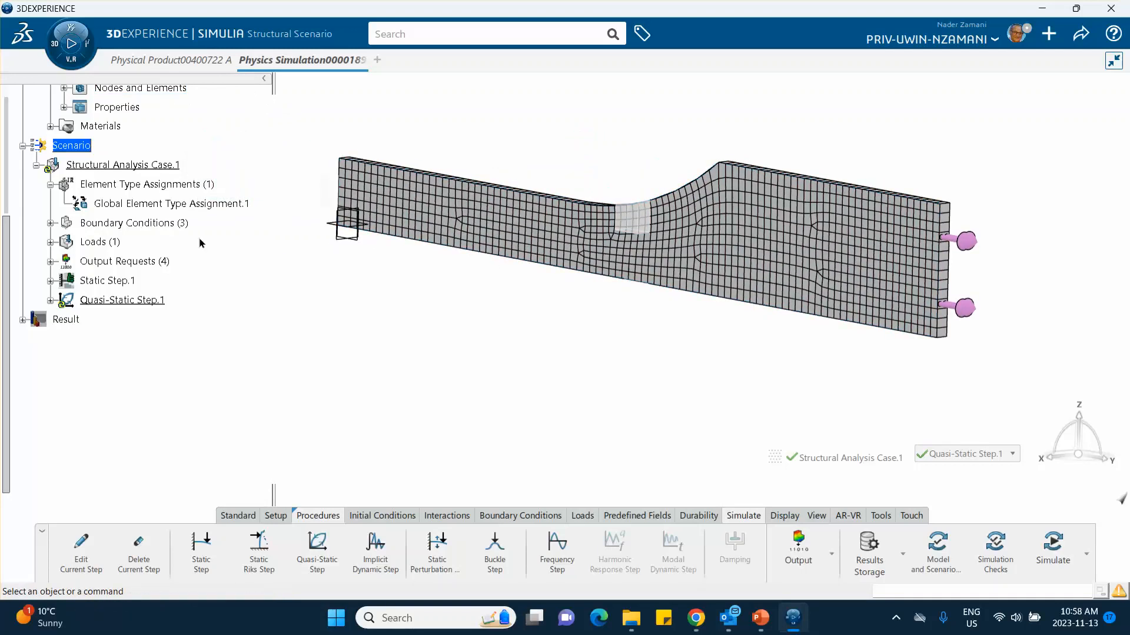
pyautogui.doubleClick(127, 206)
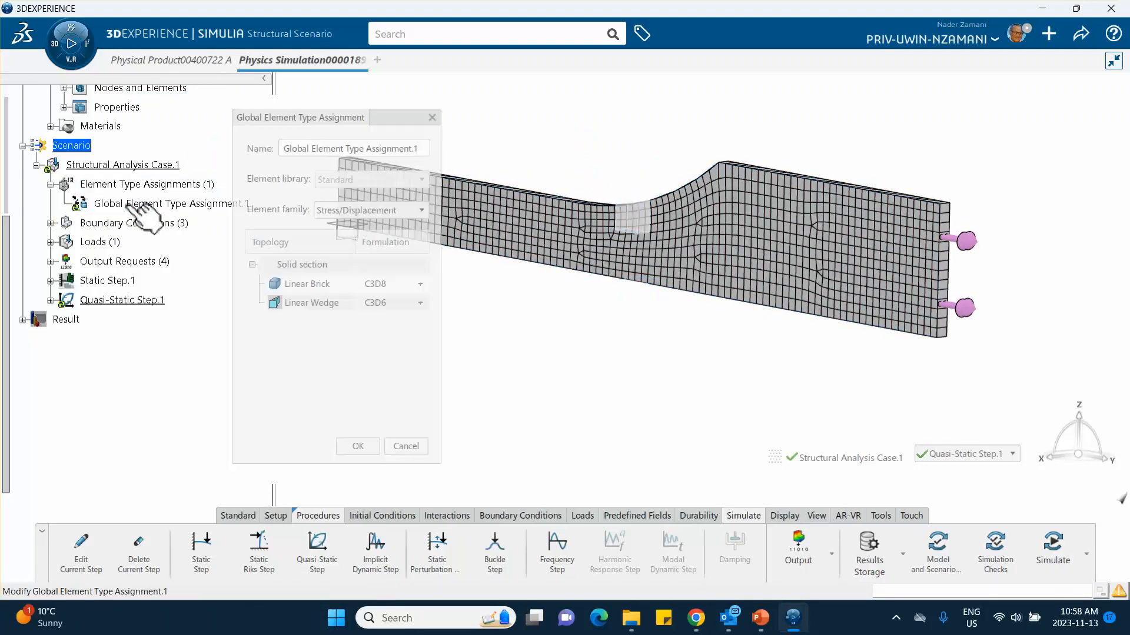
pyautogui.click(420, 283)
pyautogui.click(406, 313)
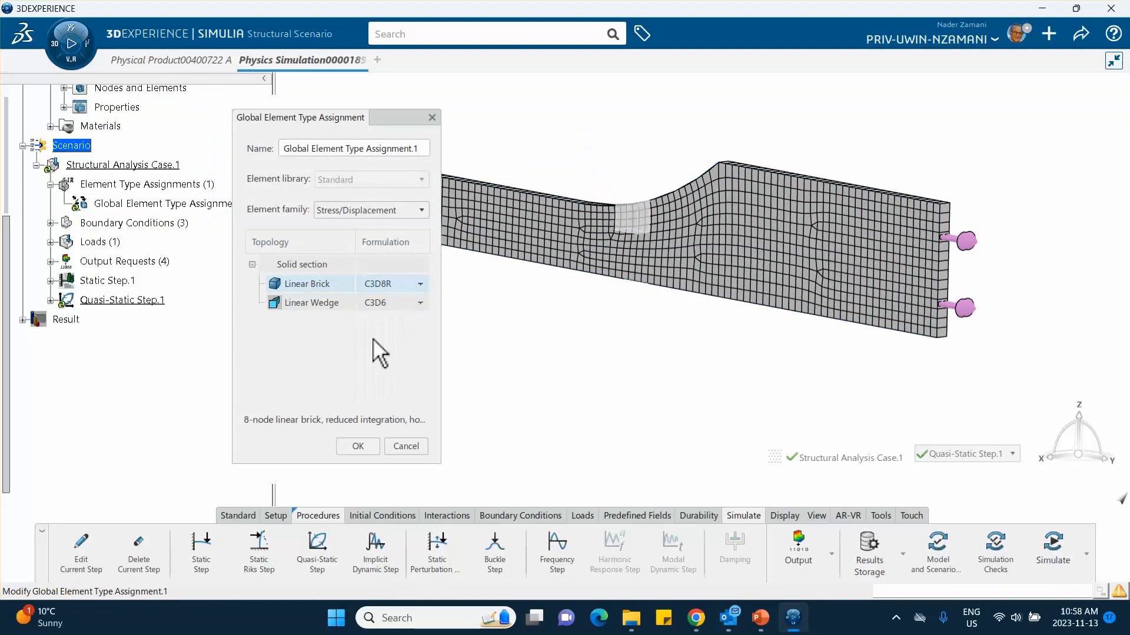
pyautogui.click(421, 304)
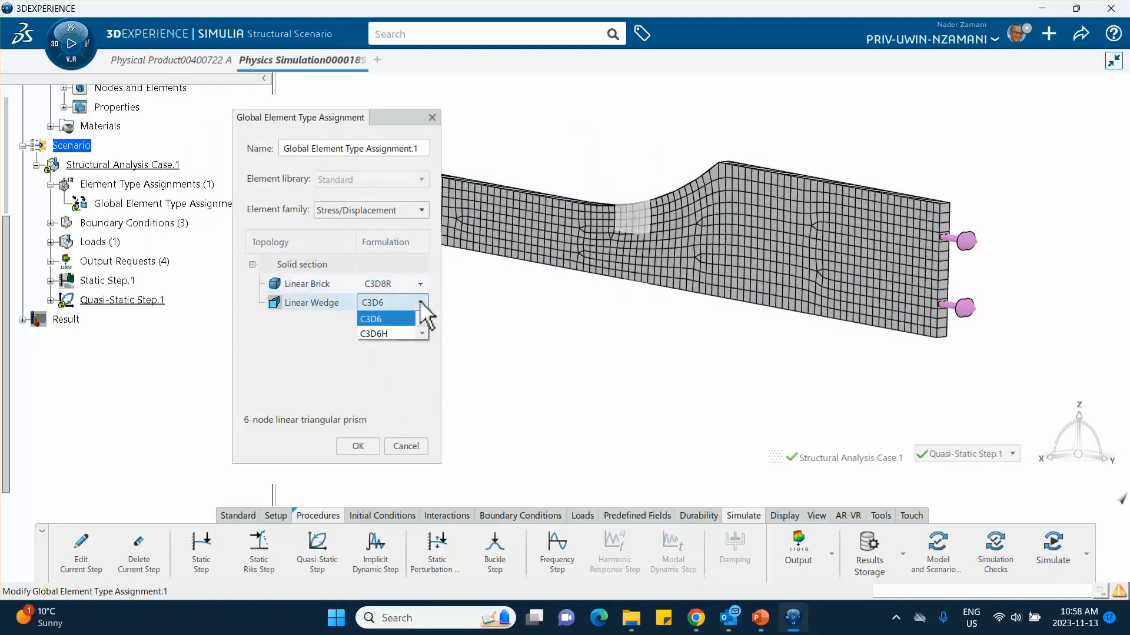
pyautogui.click(478, 306)
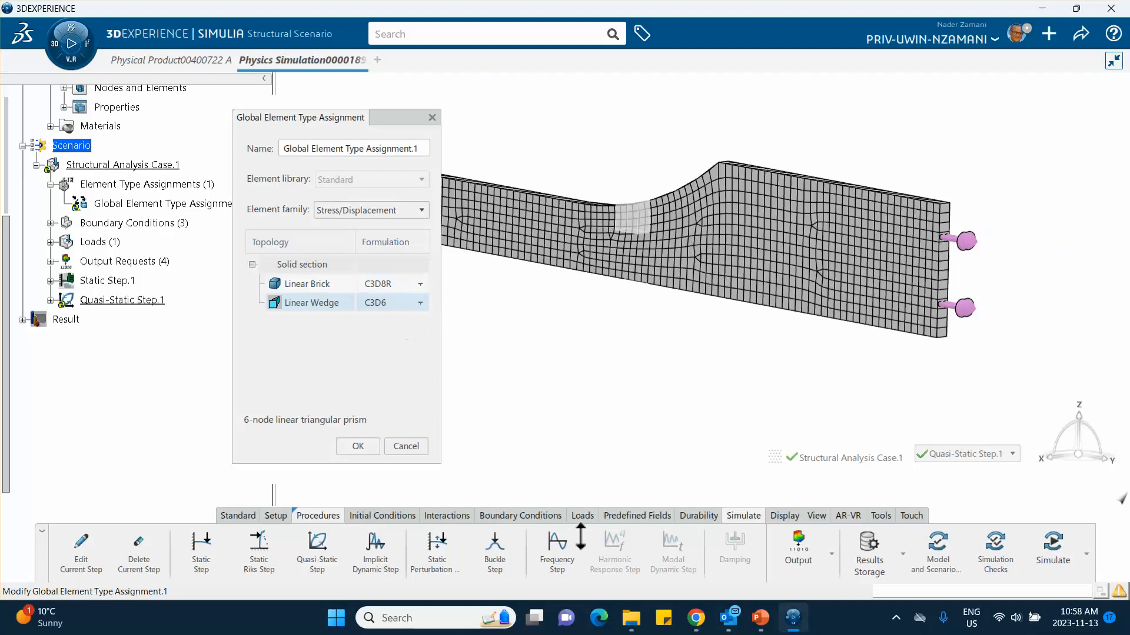
# Step: Switch to PowerPoint, check the element type on slide 9, and return to 3DEXPERIENCE
pyautogui.click(759, 625)
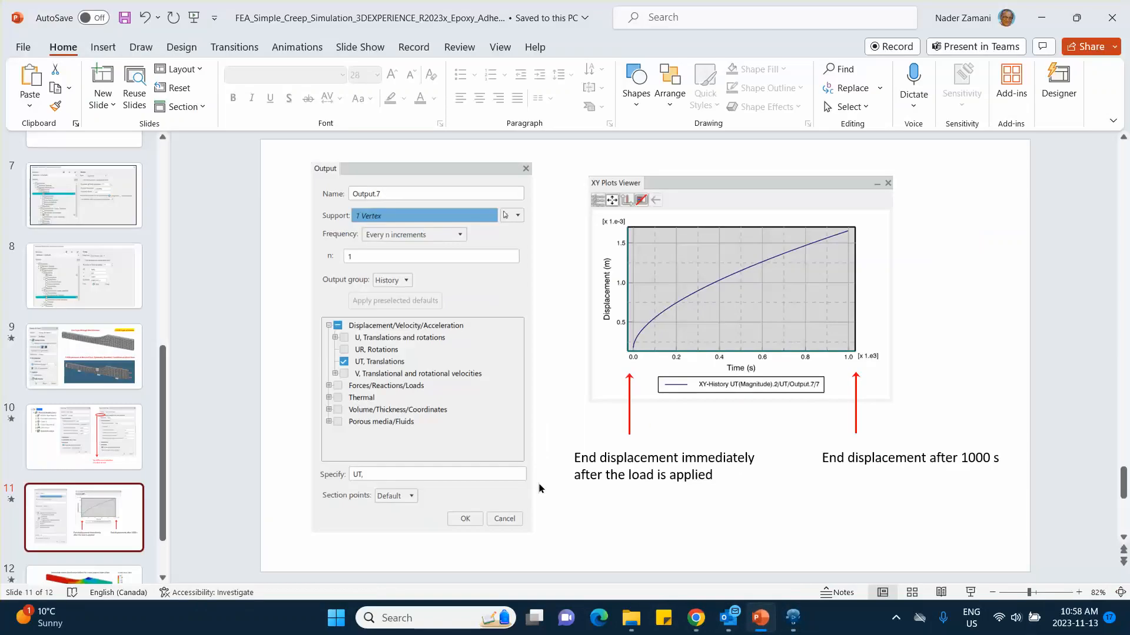
pyautogui.click(76, 376)
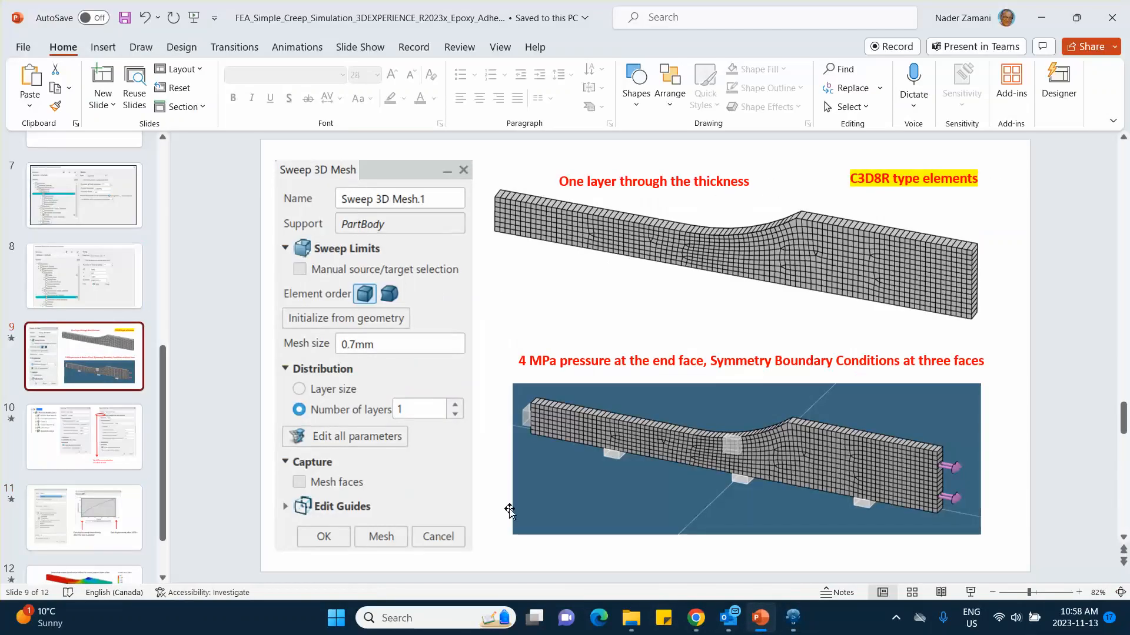
pyautogui.click(793, 618)
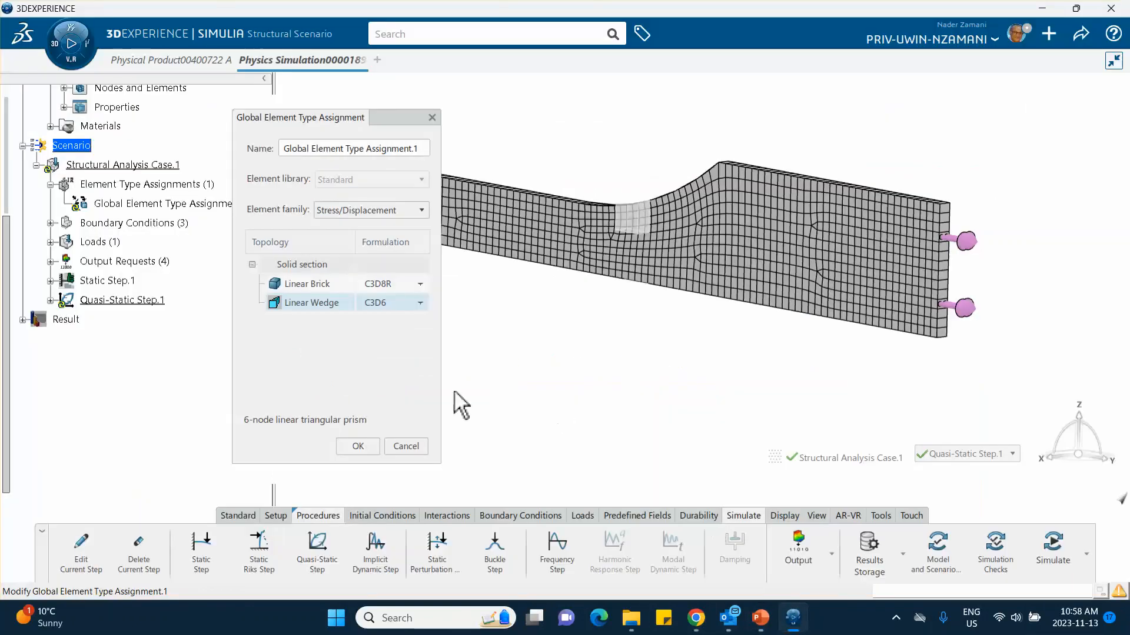
# Step: Accept the global element type assignment and save the simulation
pyautogui.click(357, 446)
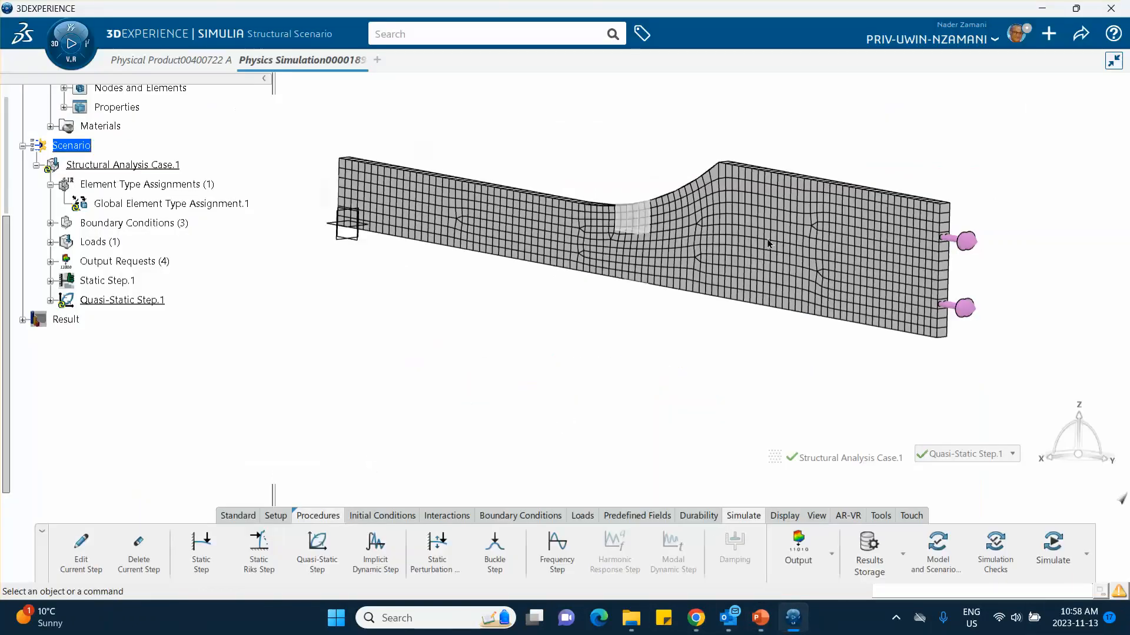
pyautogui.click(1082, 36)
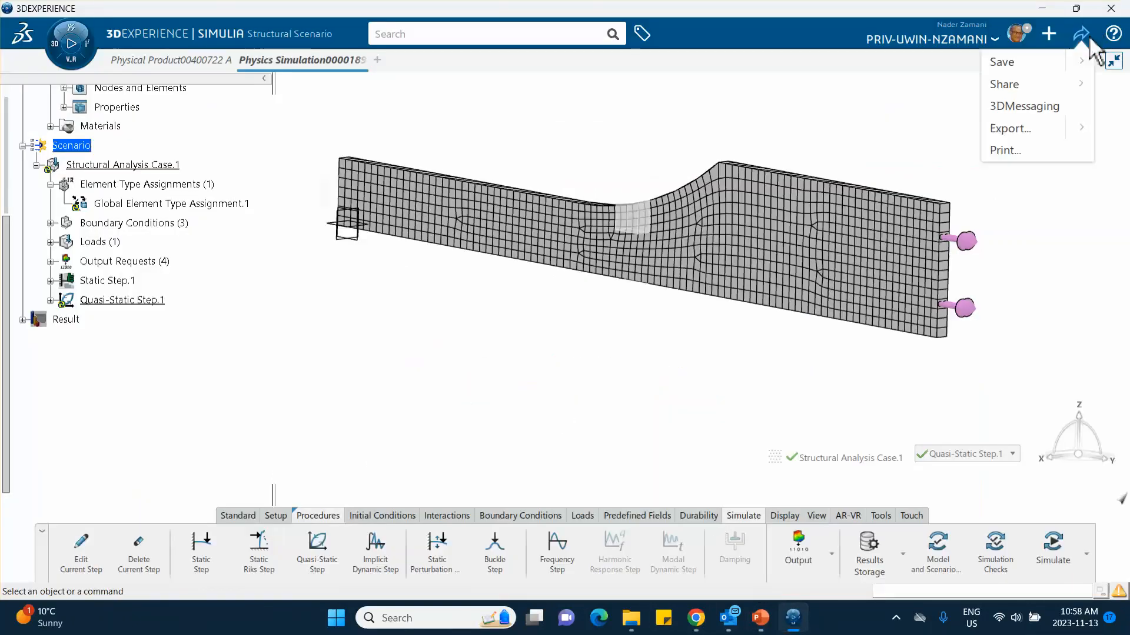
pyautogui.click(1002, 62)
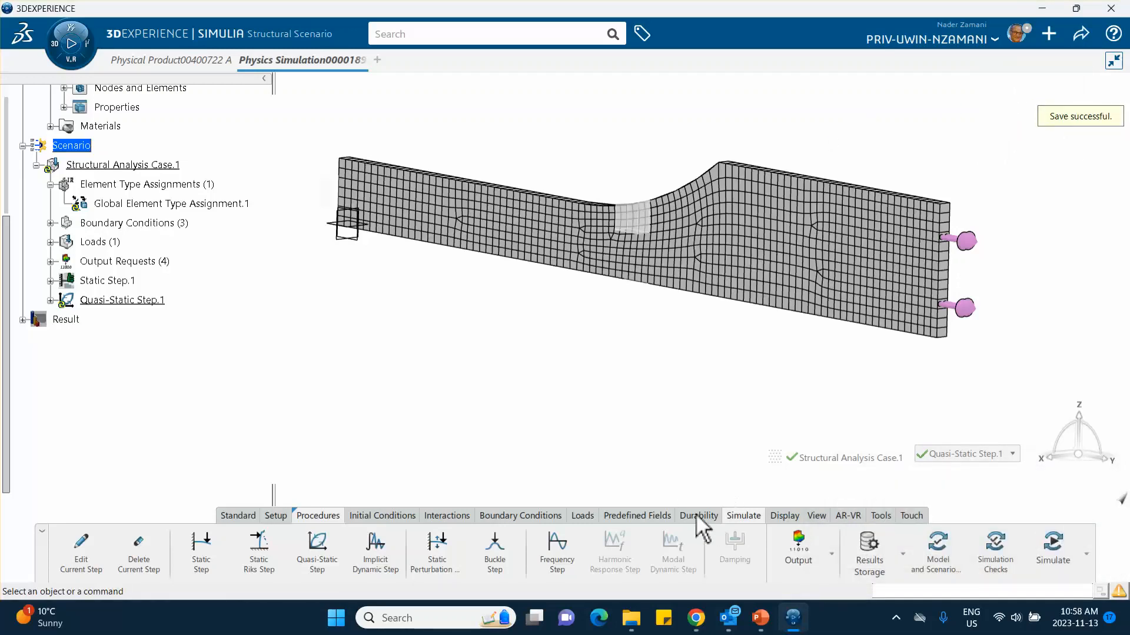
# Step: Run the model and scenario checks, and the simulation checks of Structural Analysis Case.1 locally on 4 cores
pyautogui.click(940, 553)
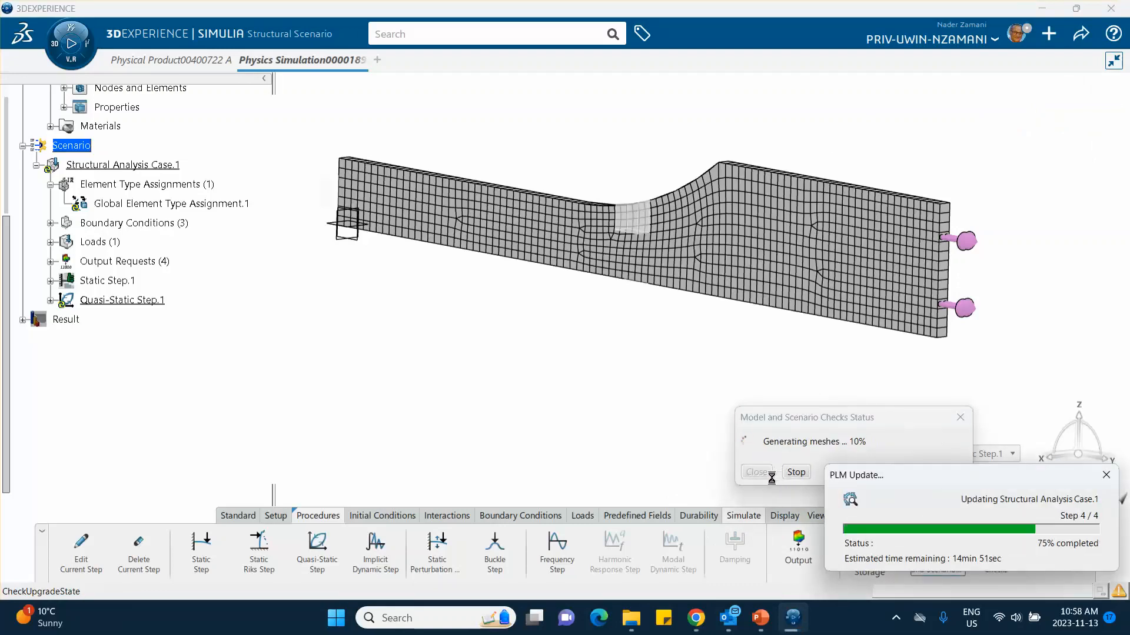
pyautogui.click(762, 472)
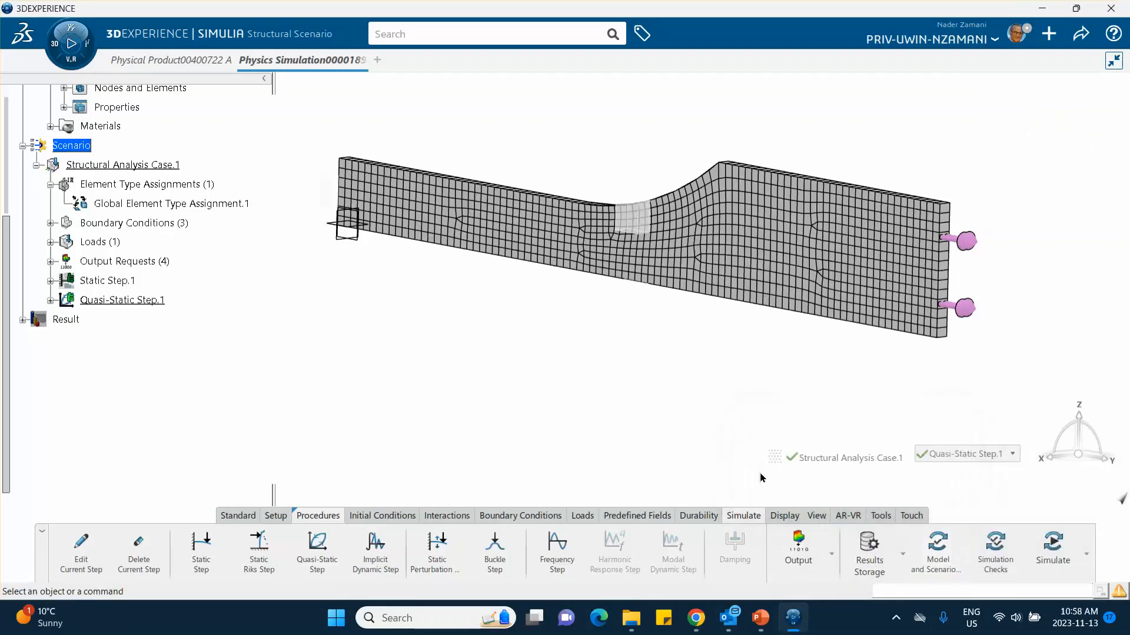
pyautogui.click(996, 553)
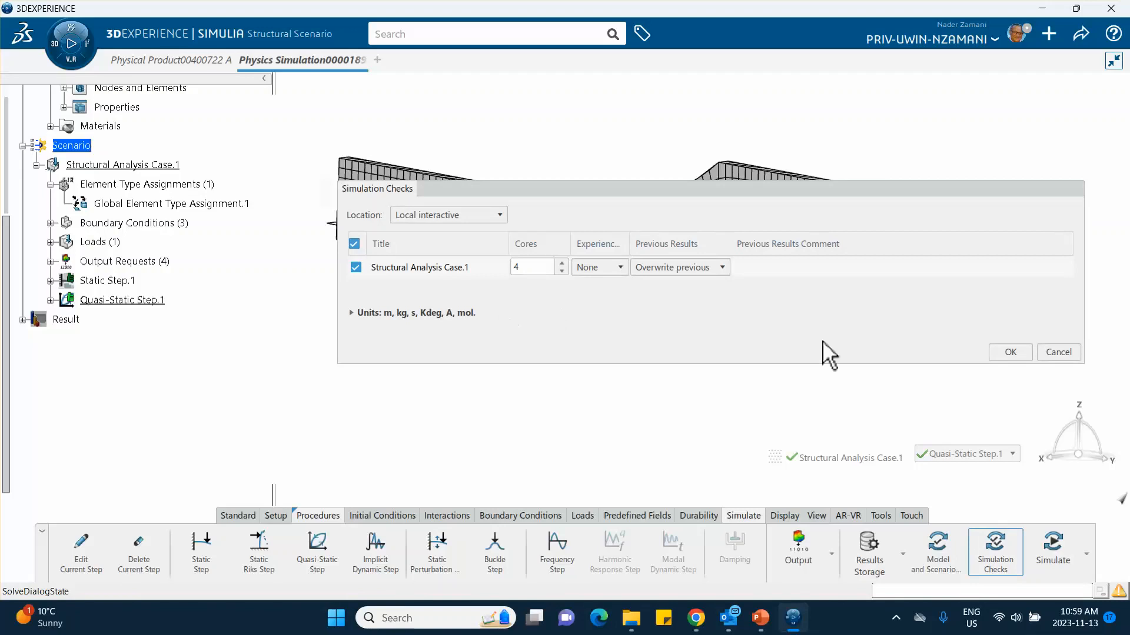
pyautogui.click(1006, 352)
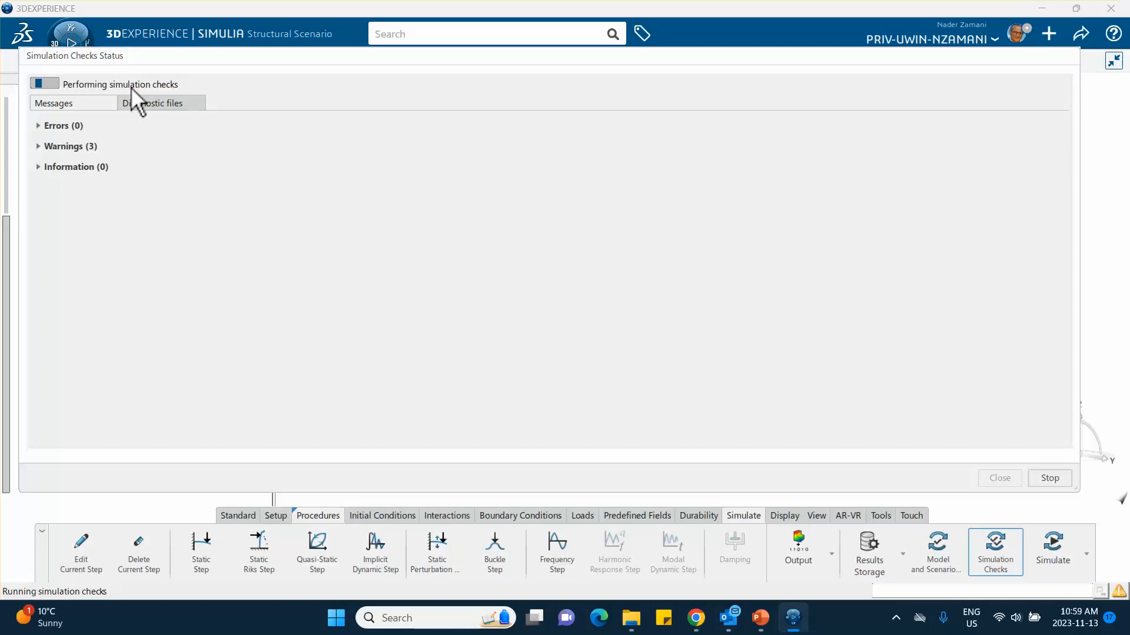
pyautogui.click(998, 478)
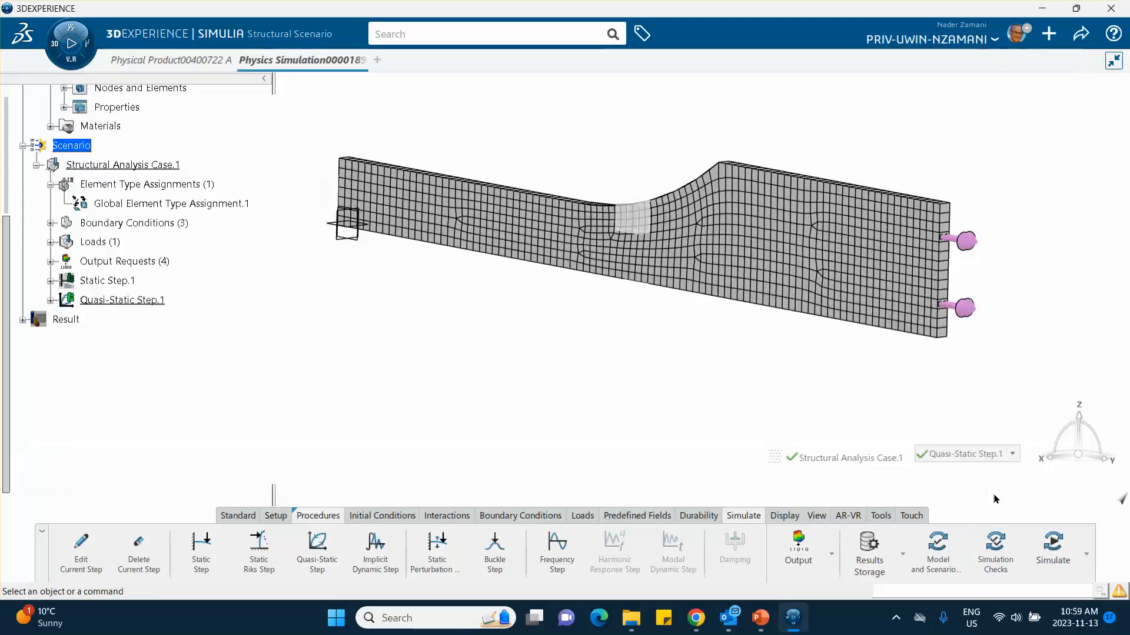
# Step: Simulate Structural Analysis Case.1 locally on 4 cores, following the solver iterations until completion, and dismiss the status report
pyautogui.click(1052, 546)
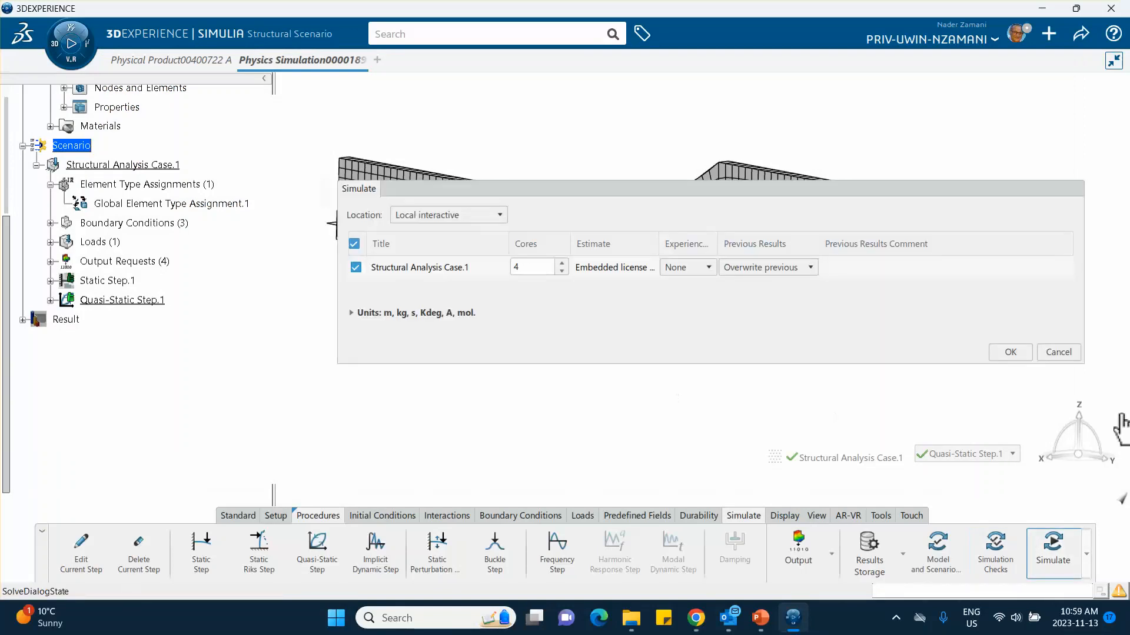
pyautogui.click(1010, 351)
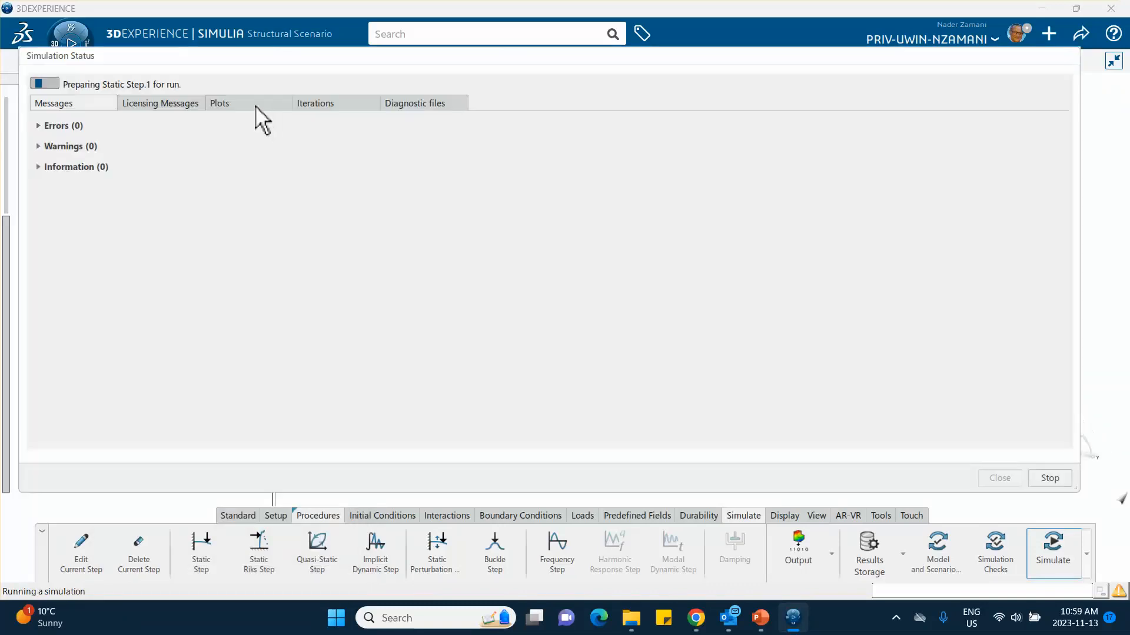
pyautogui.click(313, 104)
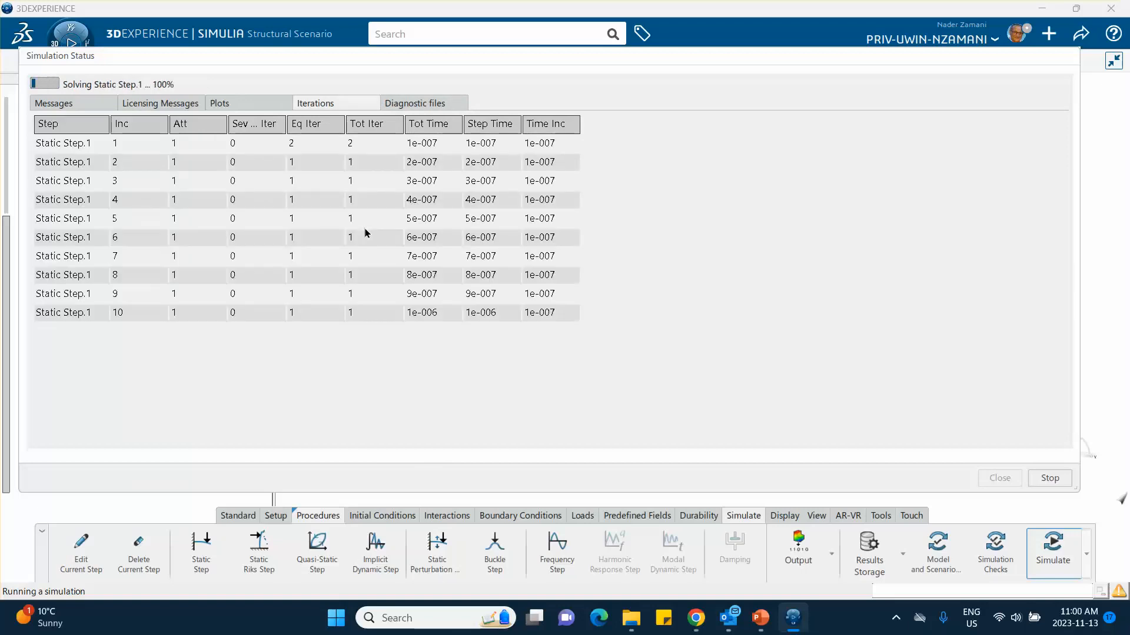
pyautogui.scroll(-6, 291, 245)
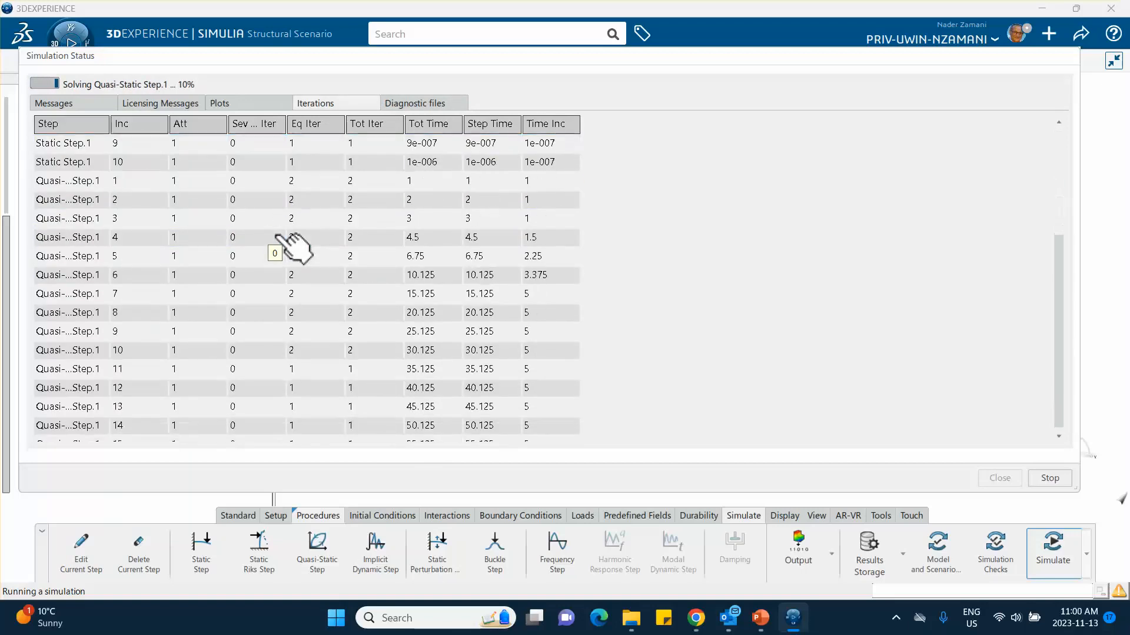
pyautogui.scroll(-6, 302, 242)
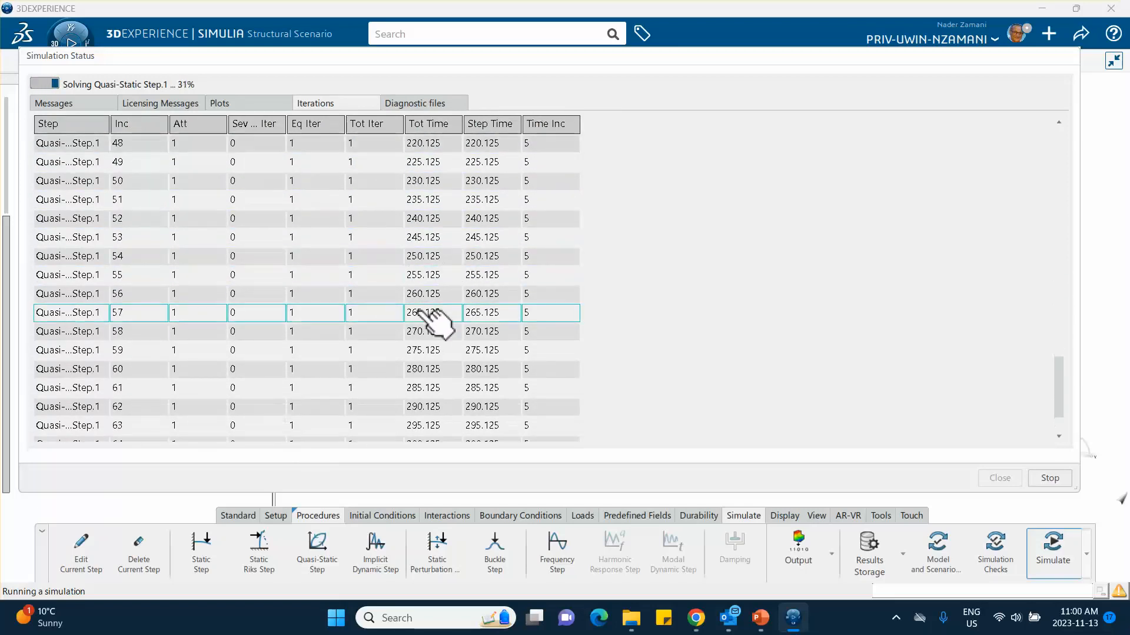
pyautogui.click(510, 165)
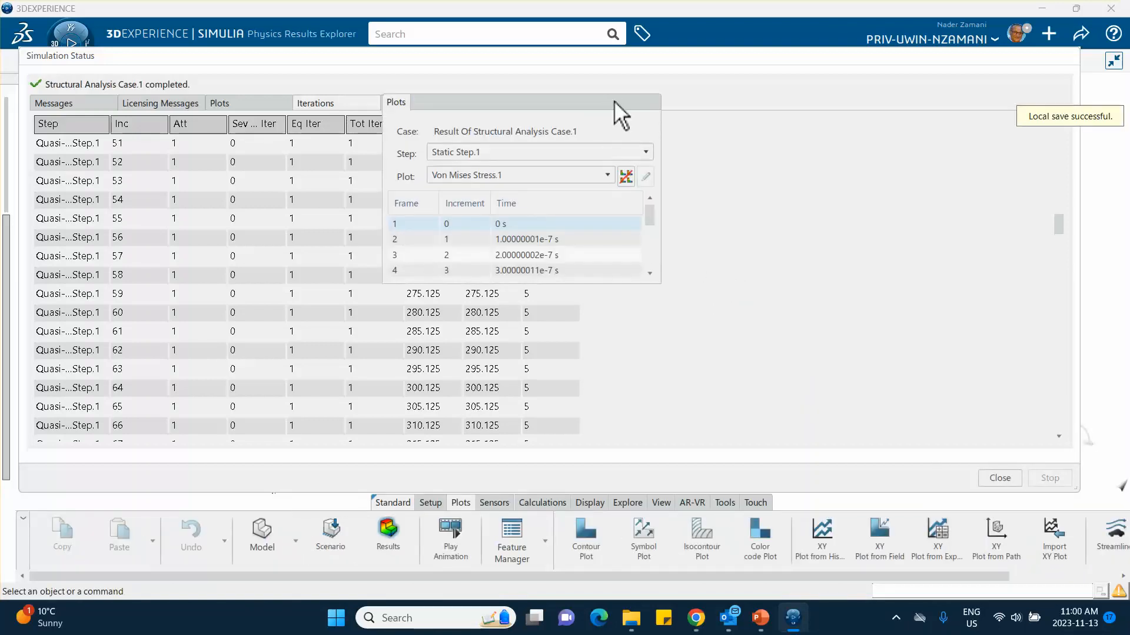
pyautogui.click(999, 478)
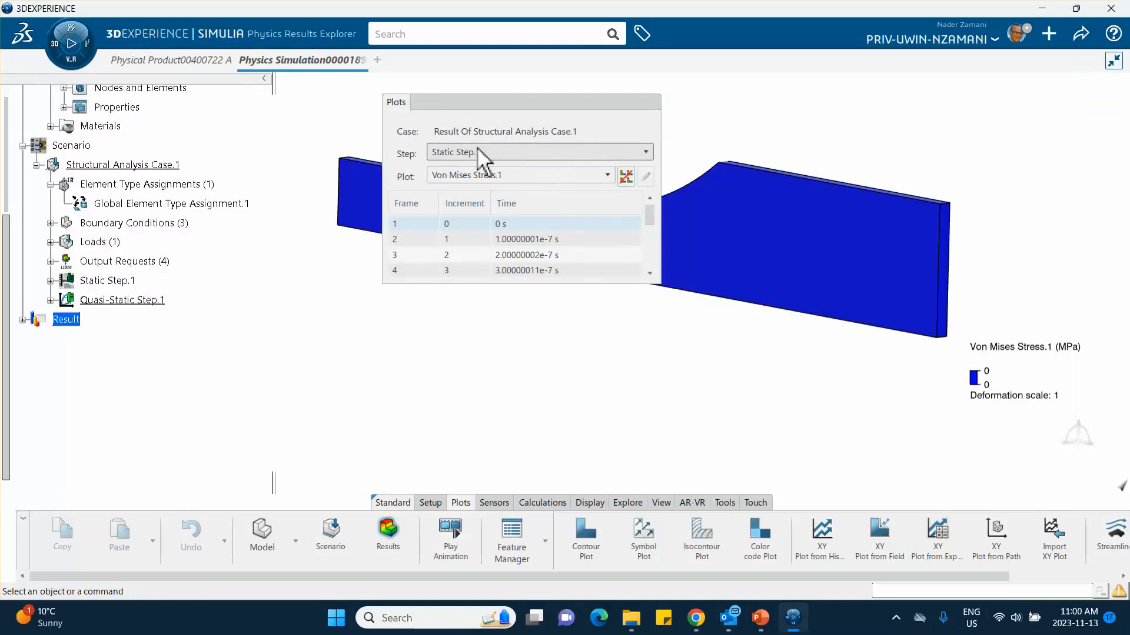
# Step: Display the static step's von Mises stress at its last frame, 0.000001 s, with the plot settings moved clear of the specimen
pyautogui.moveTo(534, 111); pyautogui.dragTo(739, 120)
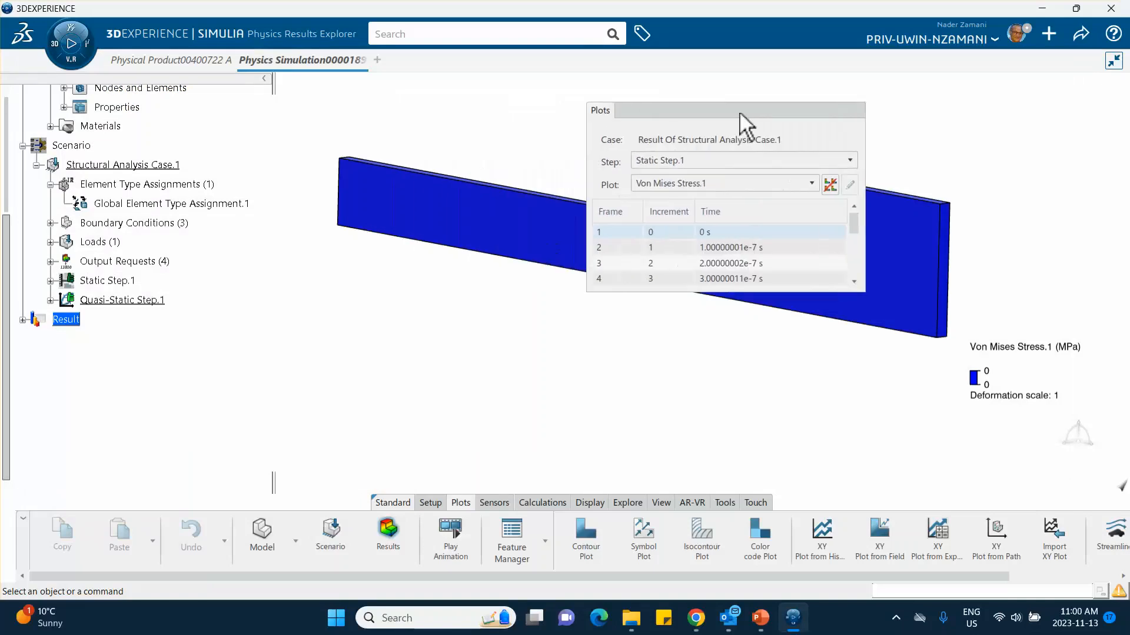
pyautogui.moveTo(545, 141); pyautogui.dragTo(397, 61, button='middle')
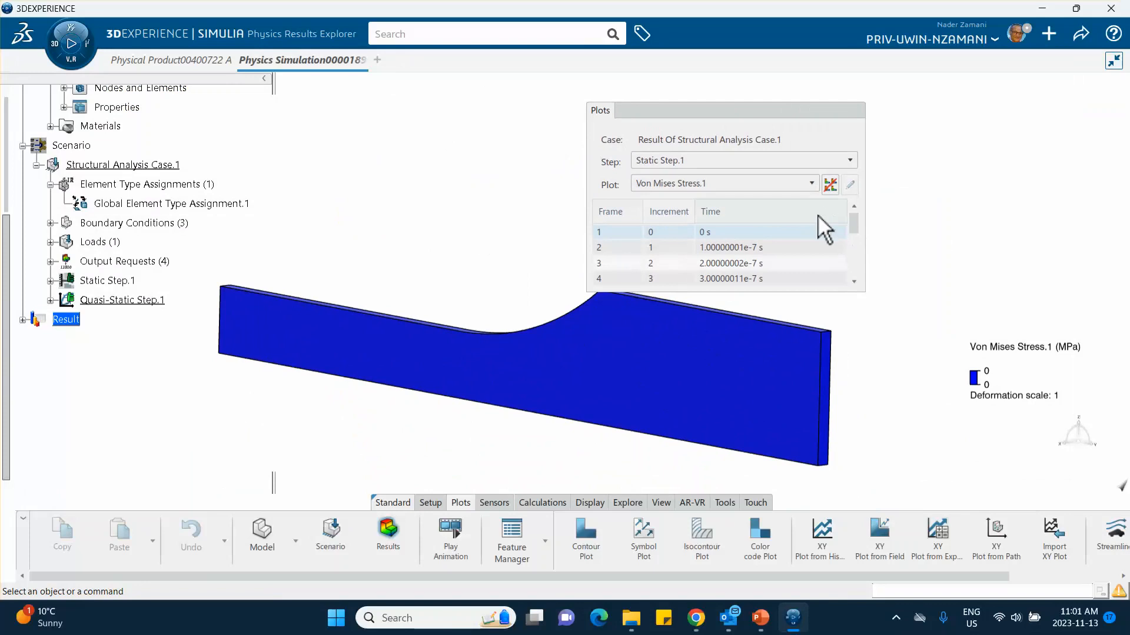
pyautogui.moveTo(854, 224); pyautogui.dragTo(875, 298)
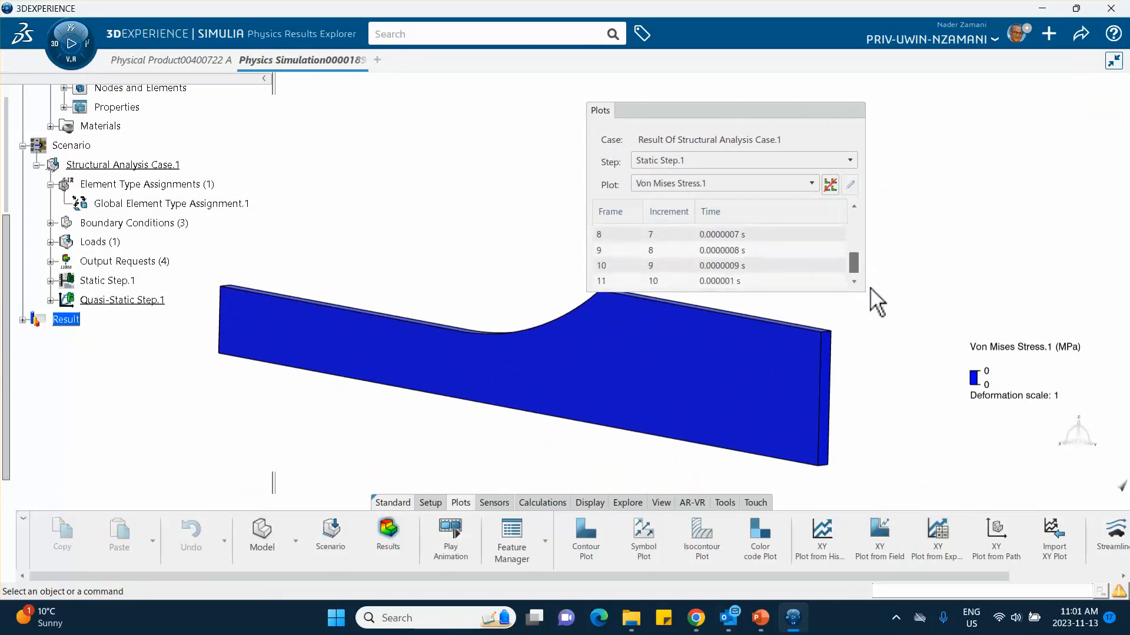
pyautogui.click(768, 282)
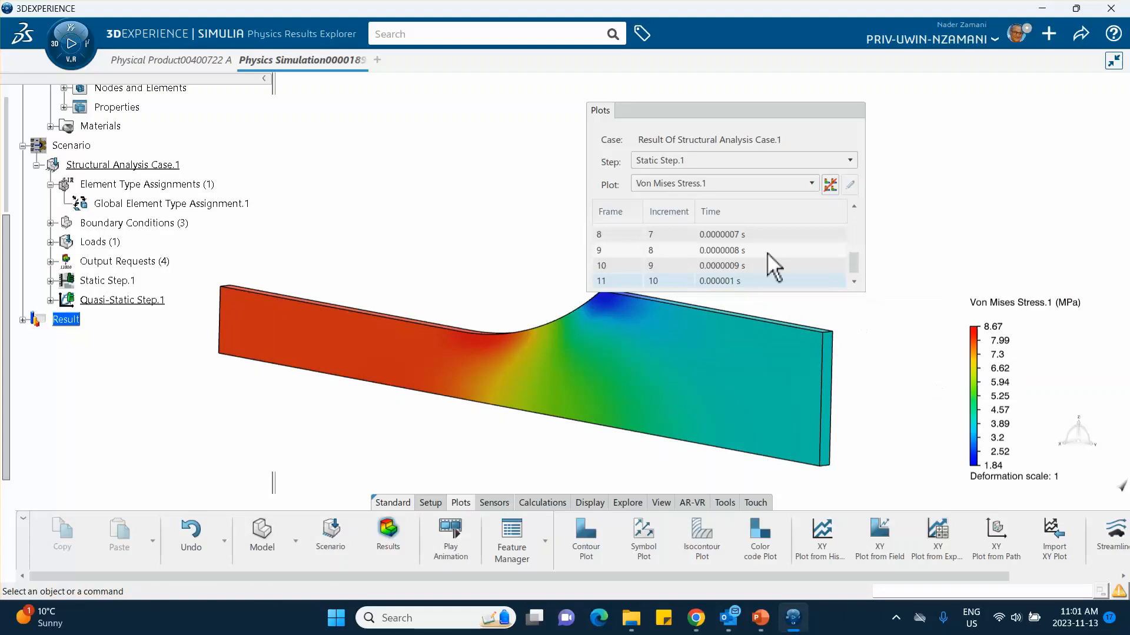
# Step: Show the Displacement.1 plot for the last frame of the static step
pyautogui.moveTo(738, 116); pyautogui.dragTo(771, 102)
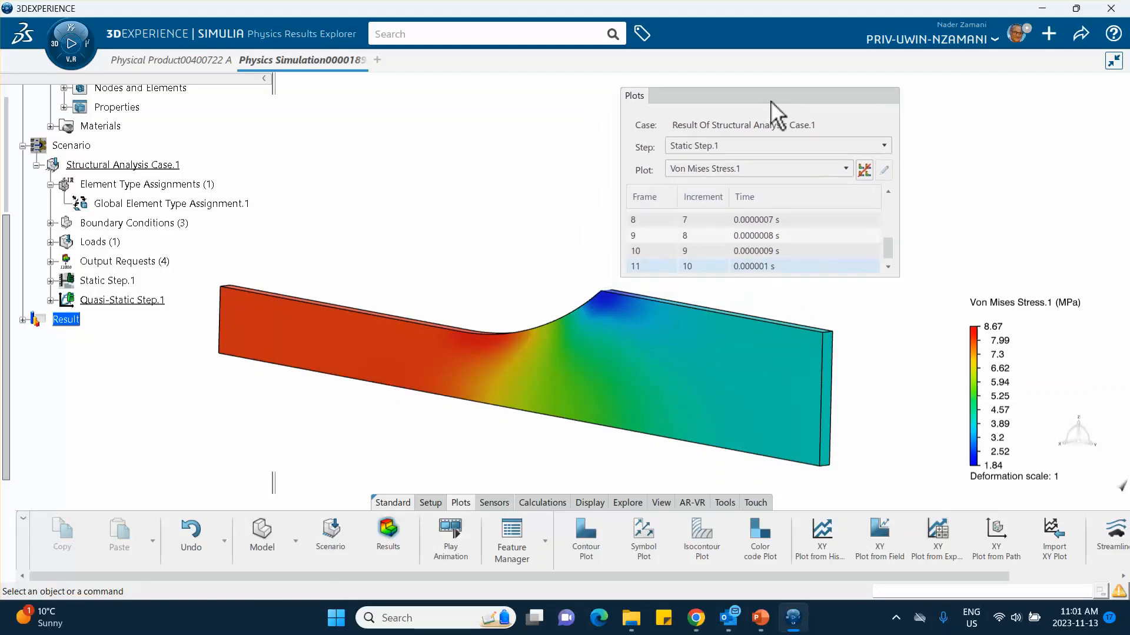
pyautogui.click(719, 169)
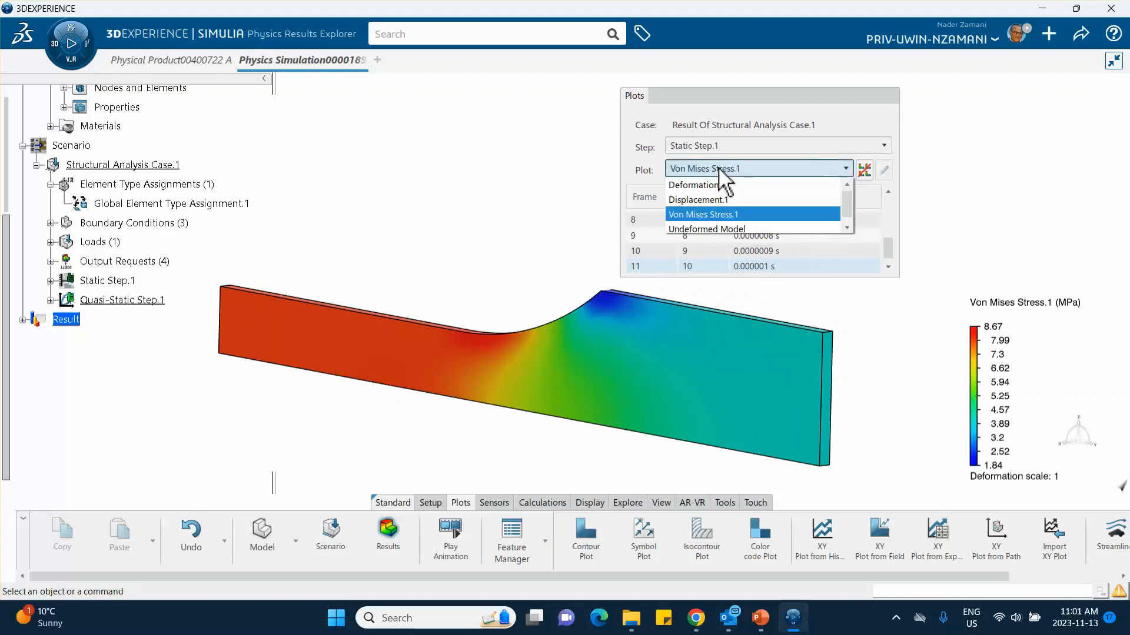
pyautogui.click(706, 200)
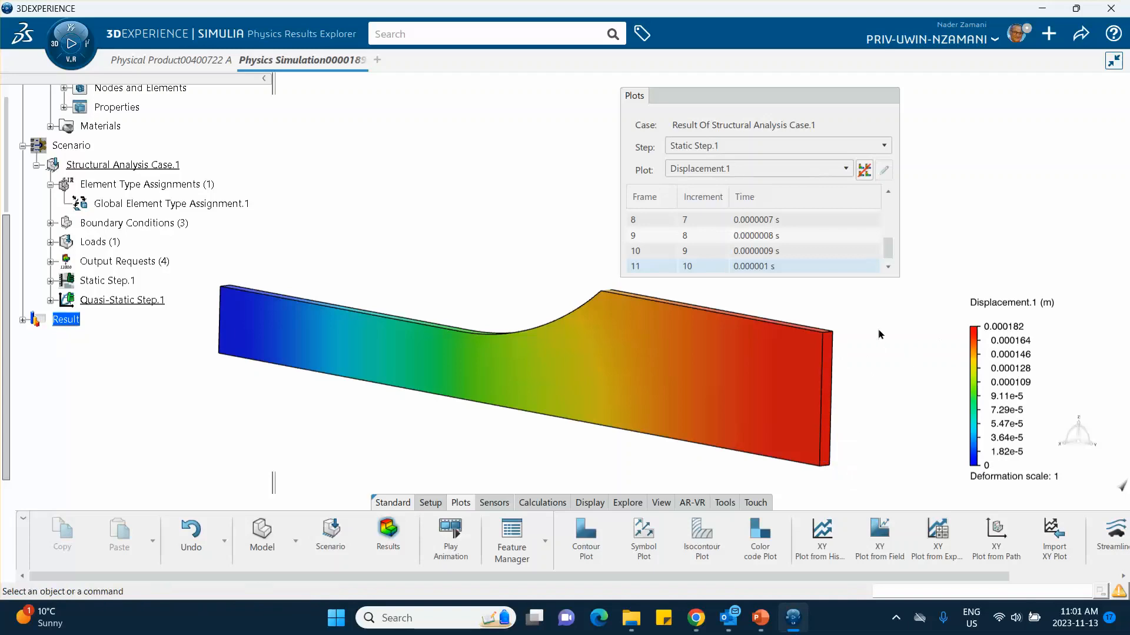
# Step: Display the displacement plot of Quasi-Static Step.1 at frame 1, time 0 s
pyautogui.click(713, 149)
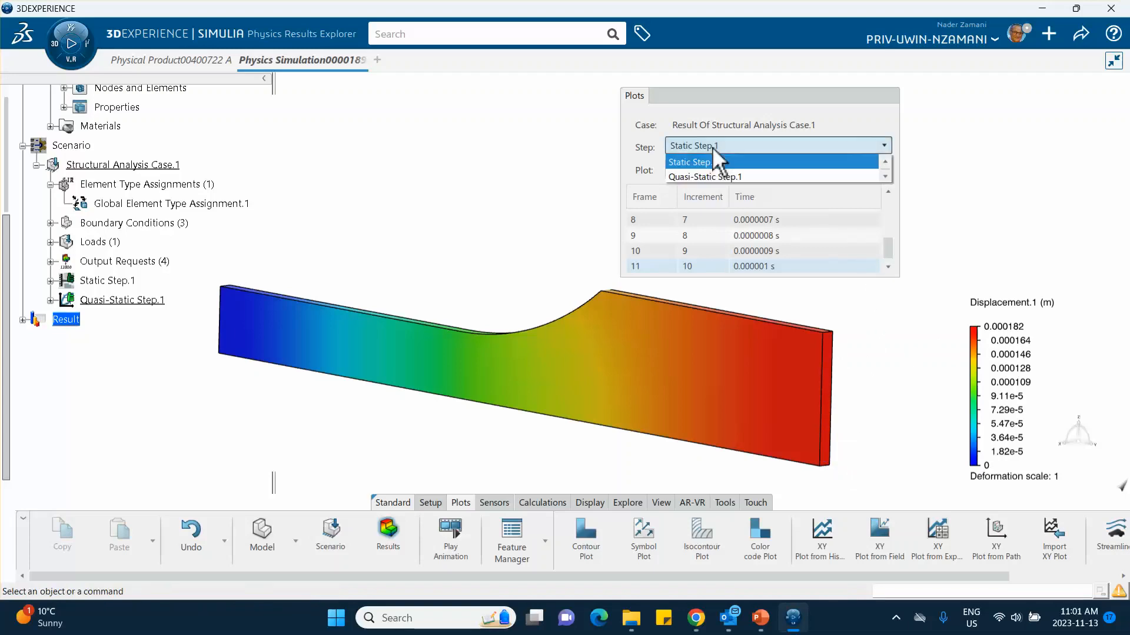
pyautogui.click(707, 178)
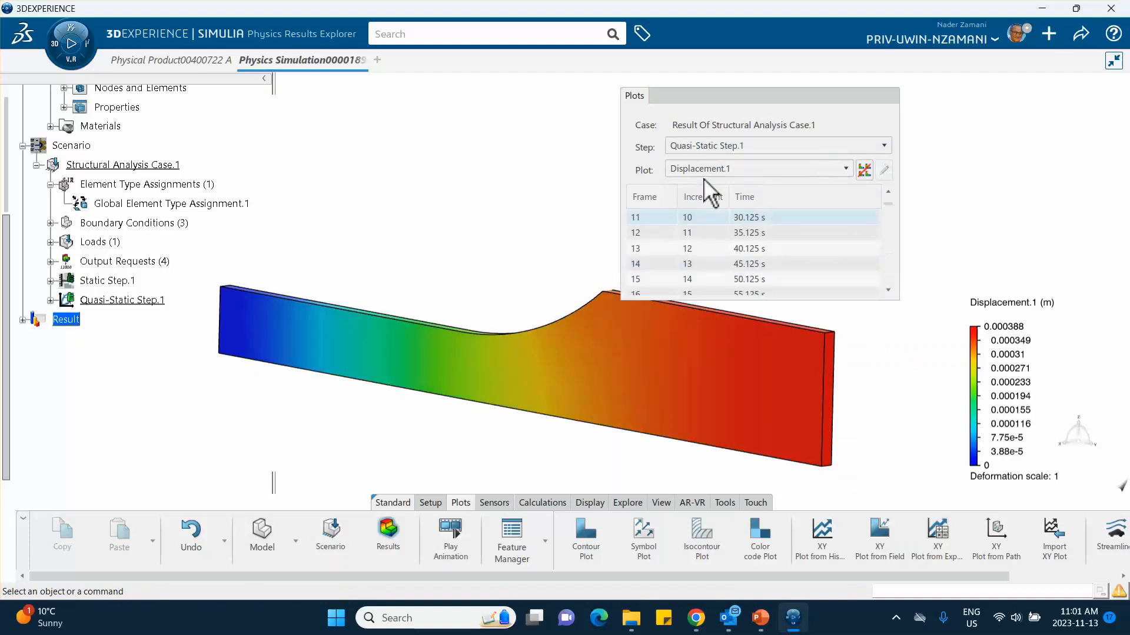
pyautogui.moveTo(886, 214); pyautogui.dragTo(889, 201)
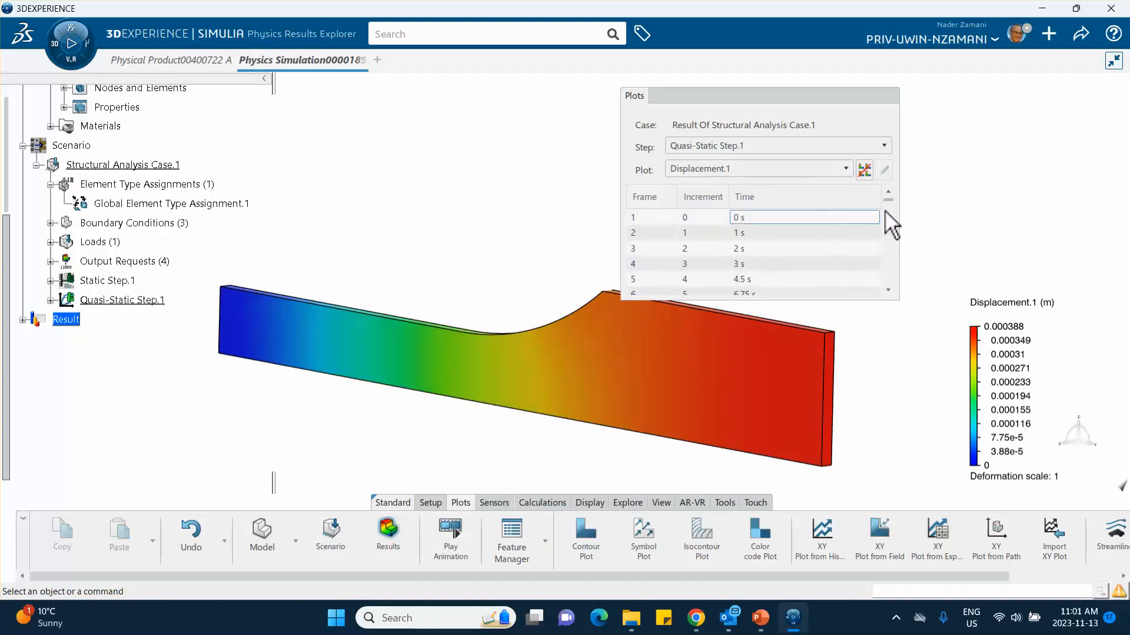
pyautogui.click(846, 222)
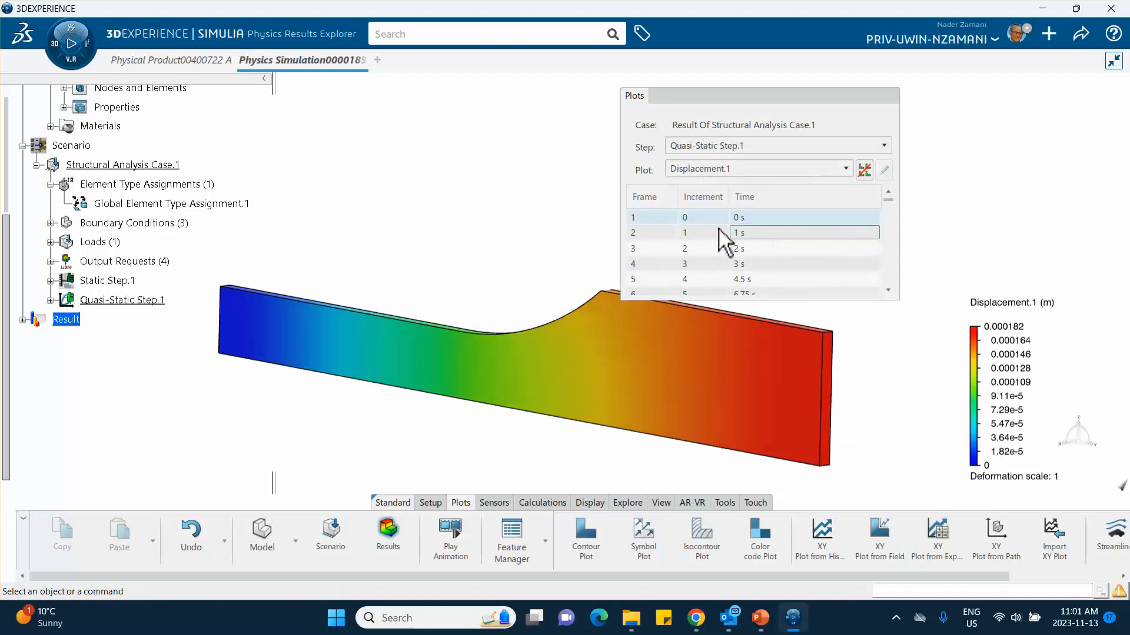
pyautogui.moveTo(587, 205); pyautogui.dragTo(551, 213, button='middle')
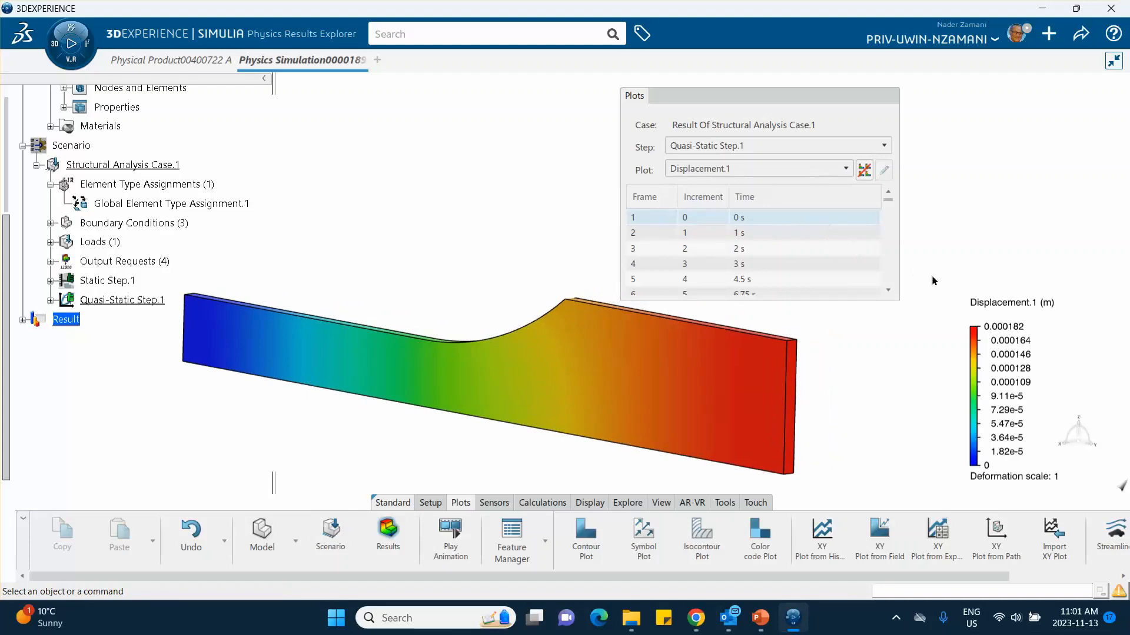
# Step: Show the von Mises stress plot of the quasi-static step at frame 1, time 0 s
pyautogui.click(783, 168)
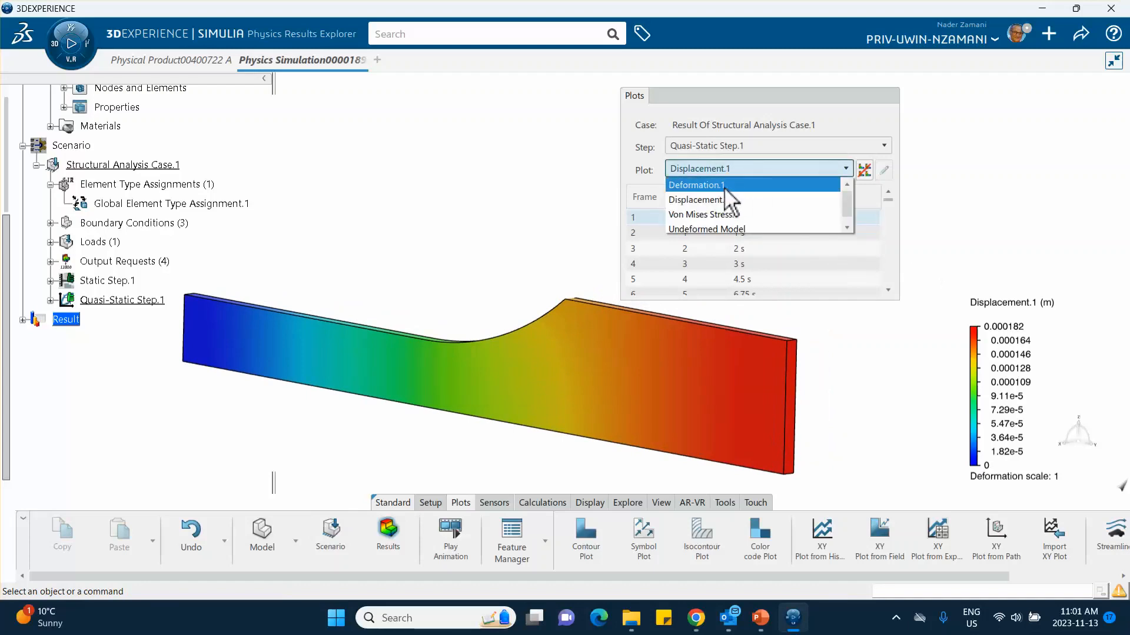
pyautogui.click(712, 214)
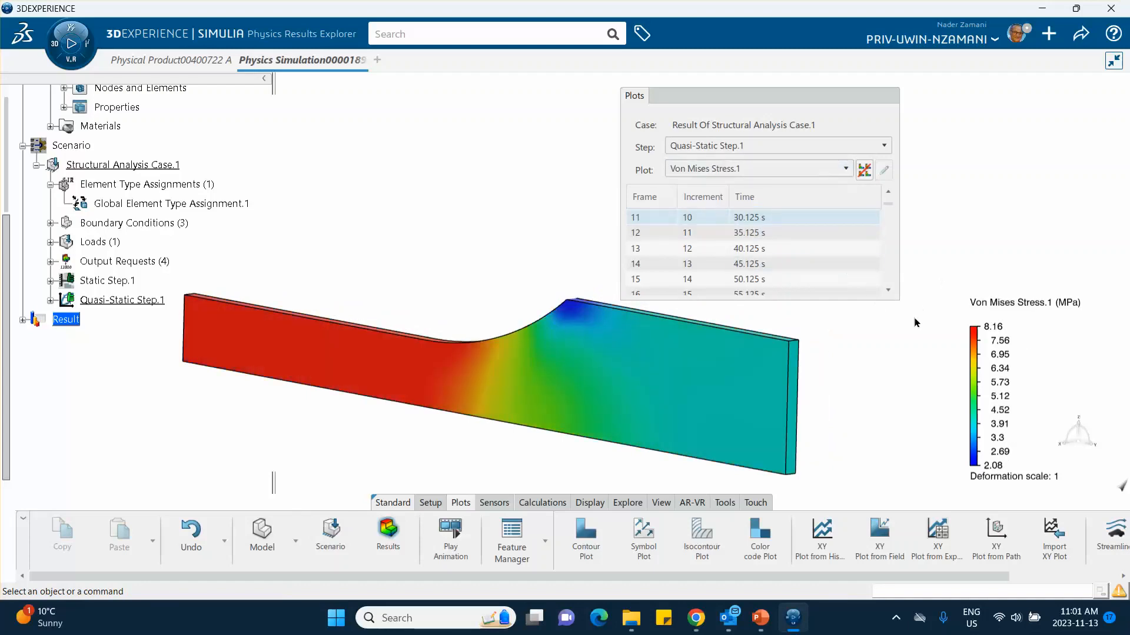
pyautogui.scroll(4, 726, 215)
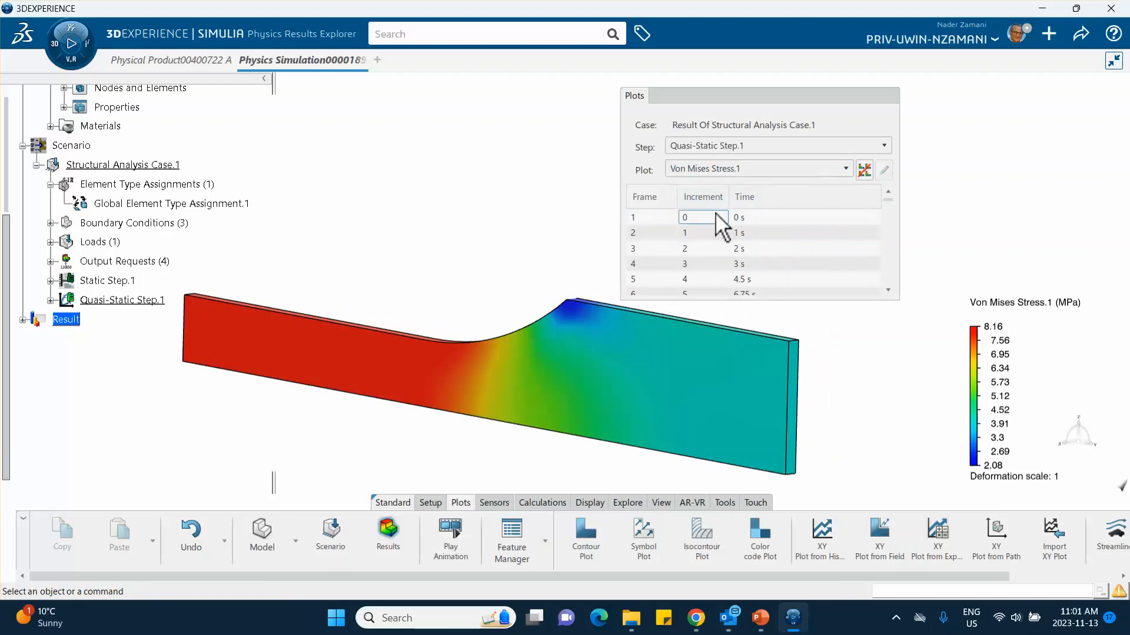
pyautogui.click(722, 226)
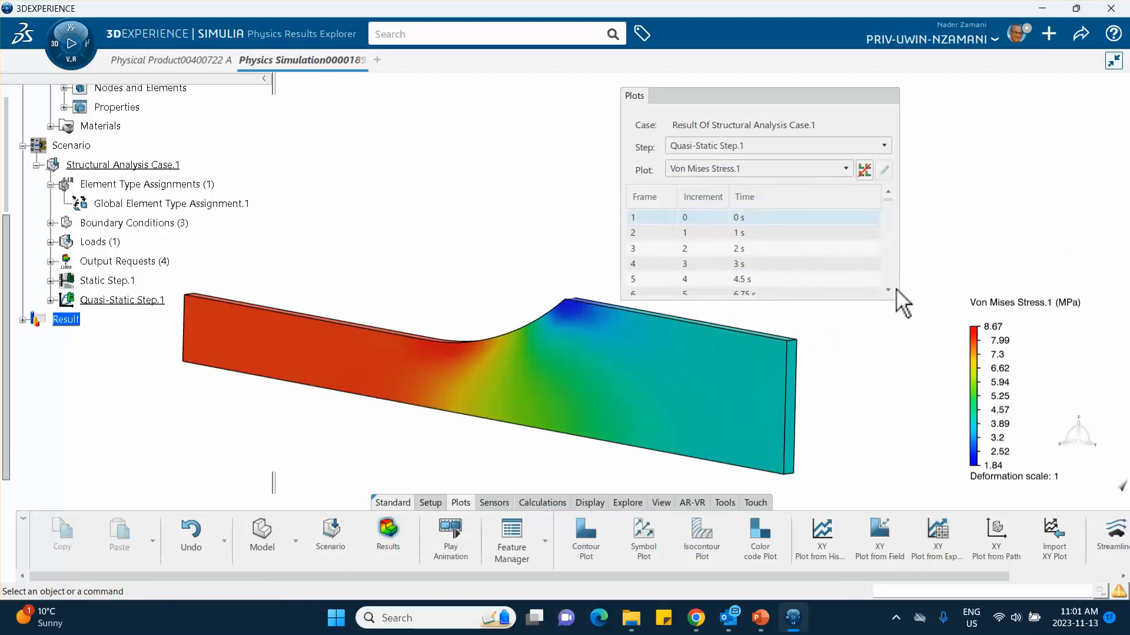
# Step: View the quasi-static step's von Mises stress at 190.125 s and at the final frame, 1000 s
pyautogui.scroll(-3, 893, 288)
pyautogui.scroll(-10, 892, 287)
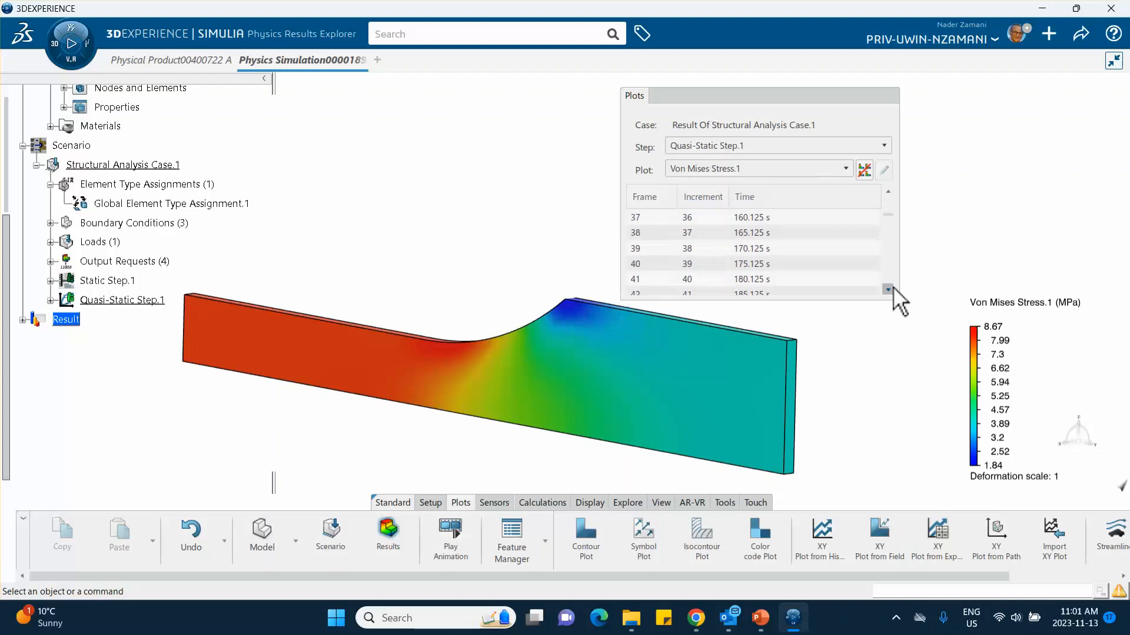
pyautogui.click(795, 264)
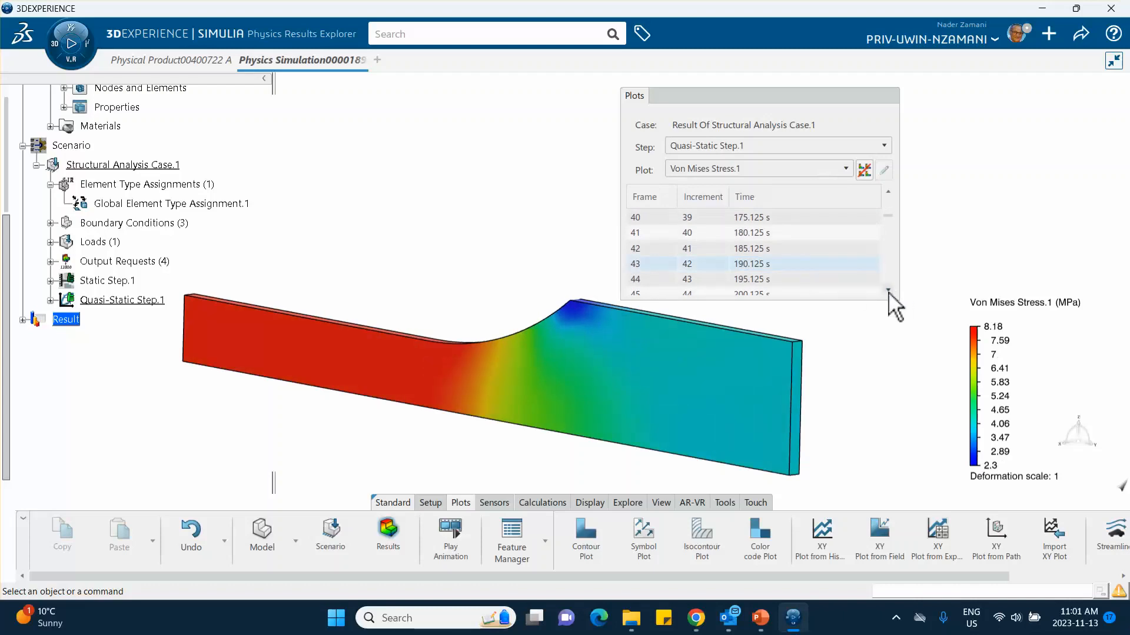
pyautogui.scroll(-7, 888, 292)
pyautogui.moveTo(888, 225); pyautogui.dragTo(900, 306)
pyautogui.click(792, 288)
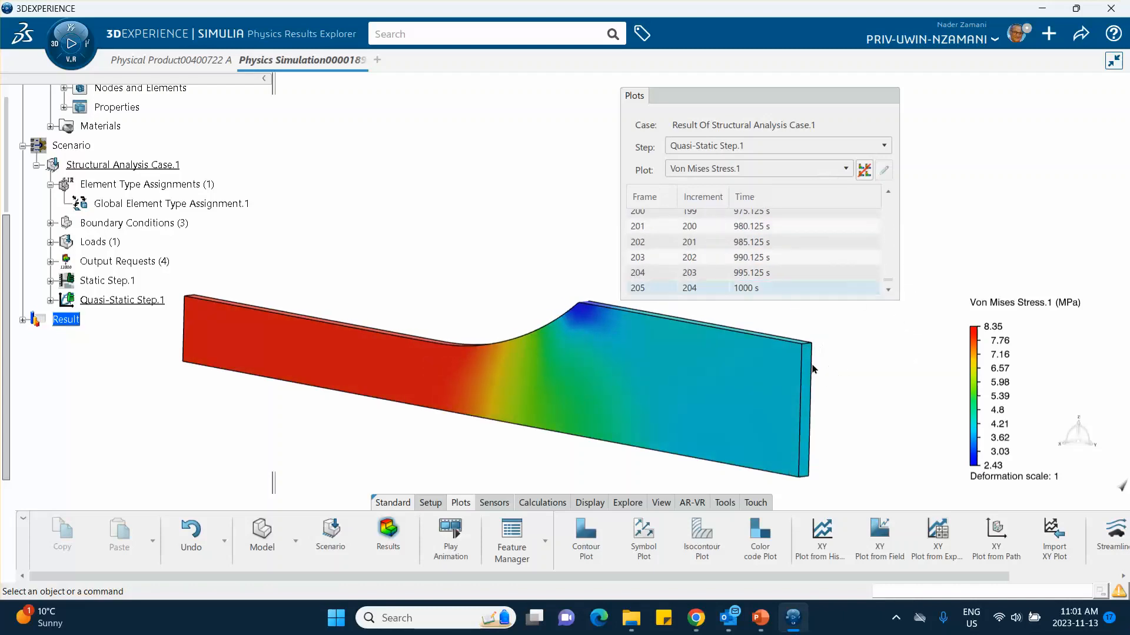
# Step: Show the Displacement.1 plot of Quasi-Static Step.1 at the final frame, 1000 s
pyautogui.click(735, 171)
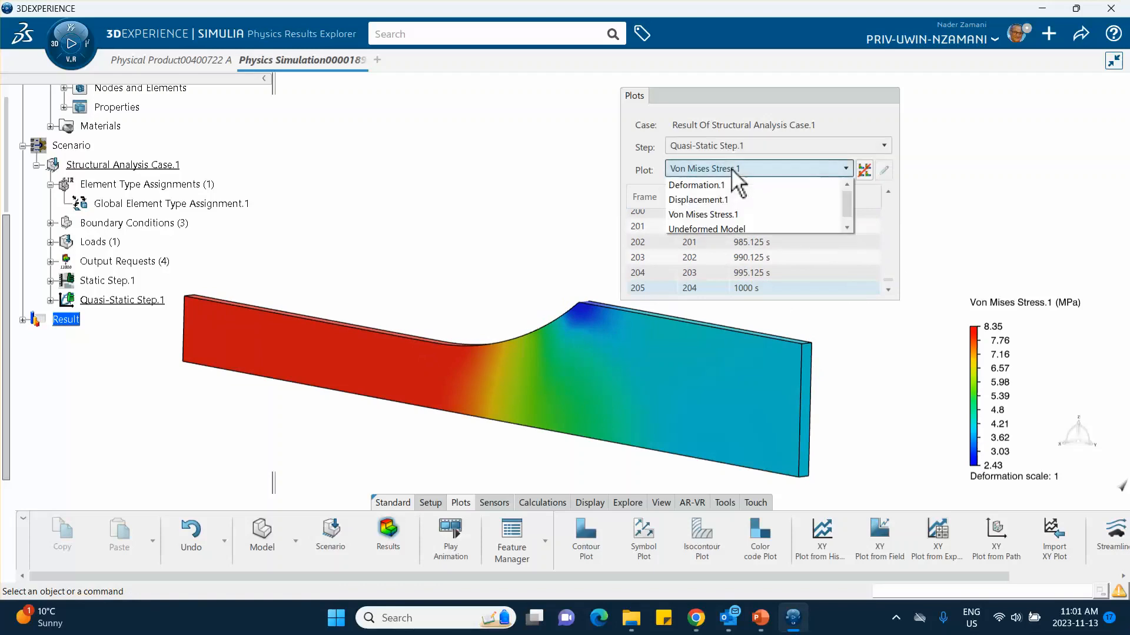
pyautogui.click(715, 201)
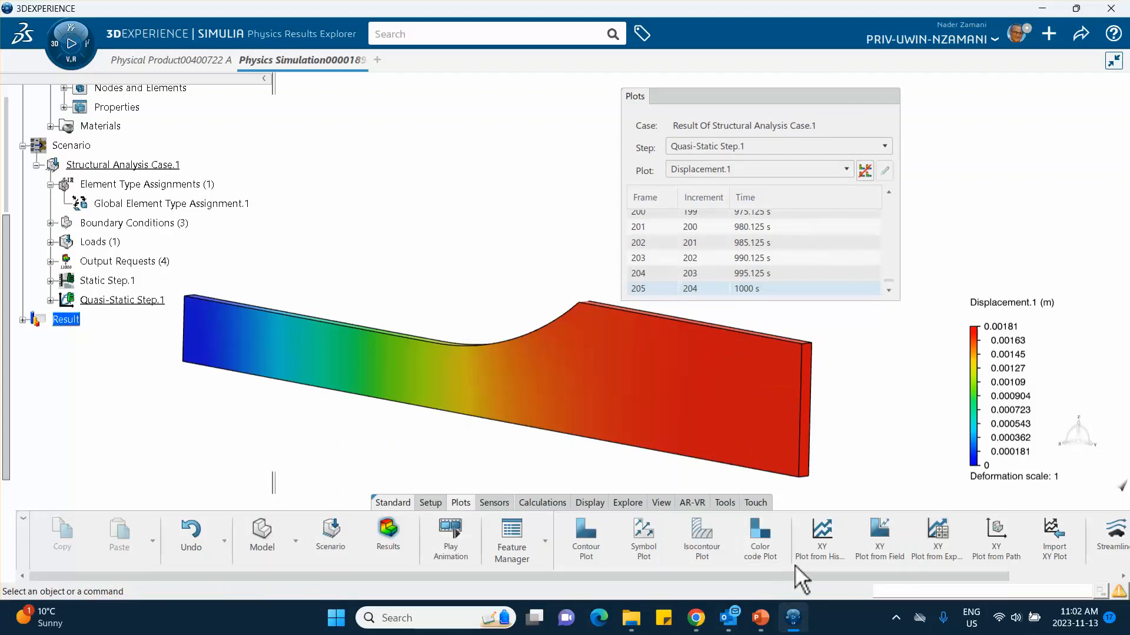
# Step: Create an XY plot from history of the UT, Translations magnitude against time for Quasi-Static Step.1, with Output.3 as support
pyautogui.click(824, 538)
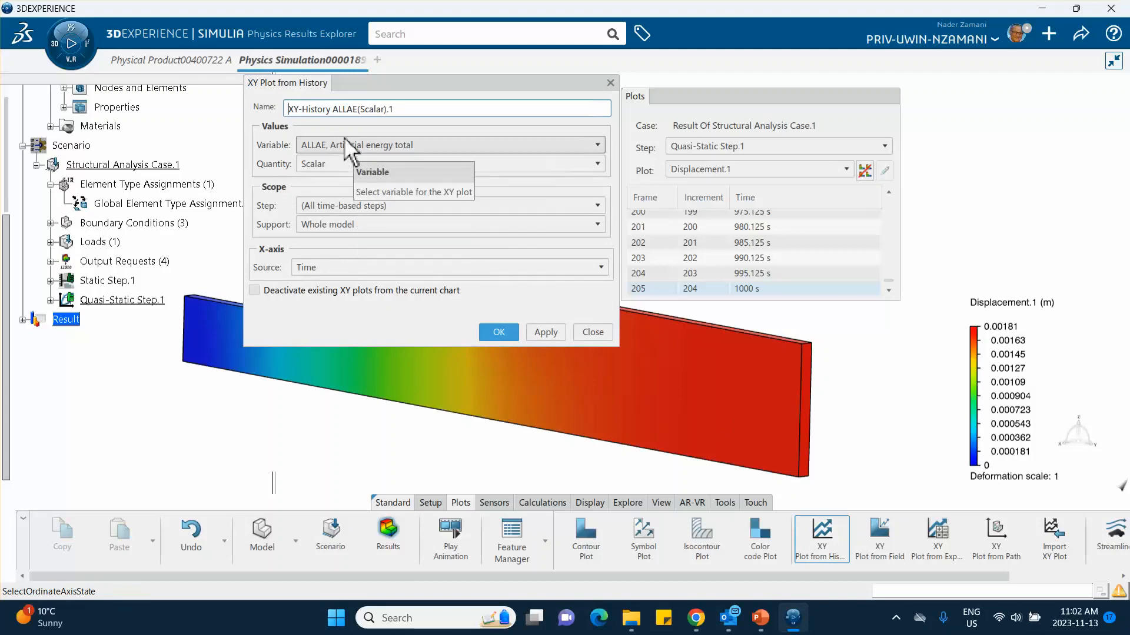
pyautogui.click(345, 141)
pyautogui.scroll(-5, 347, 222)
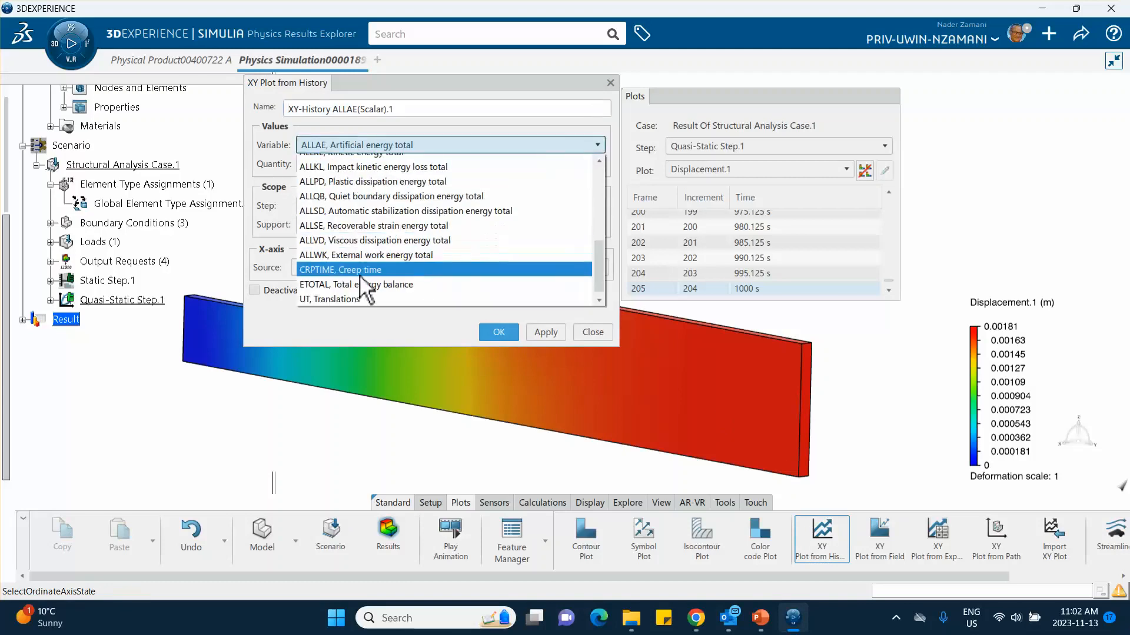
pyautogui.click(337, 300)
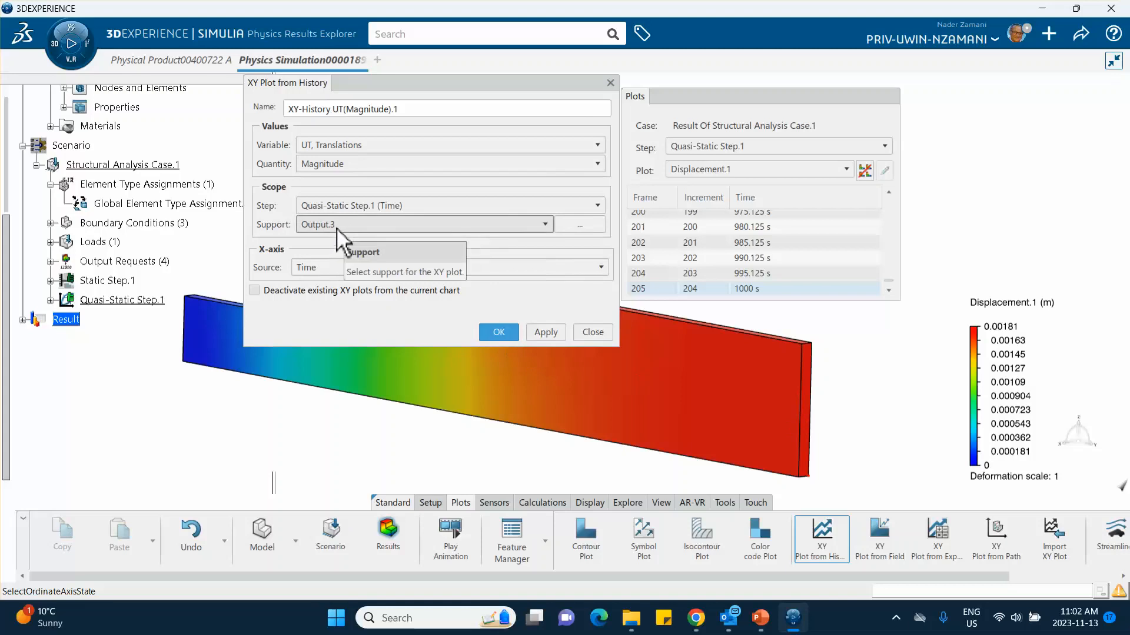
pyautogui.click(499, 332)
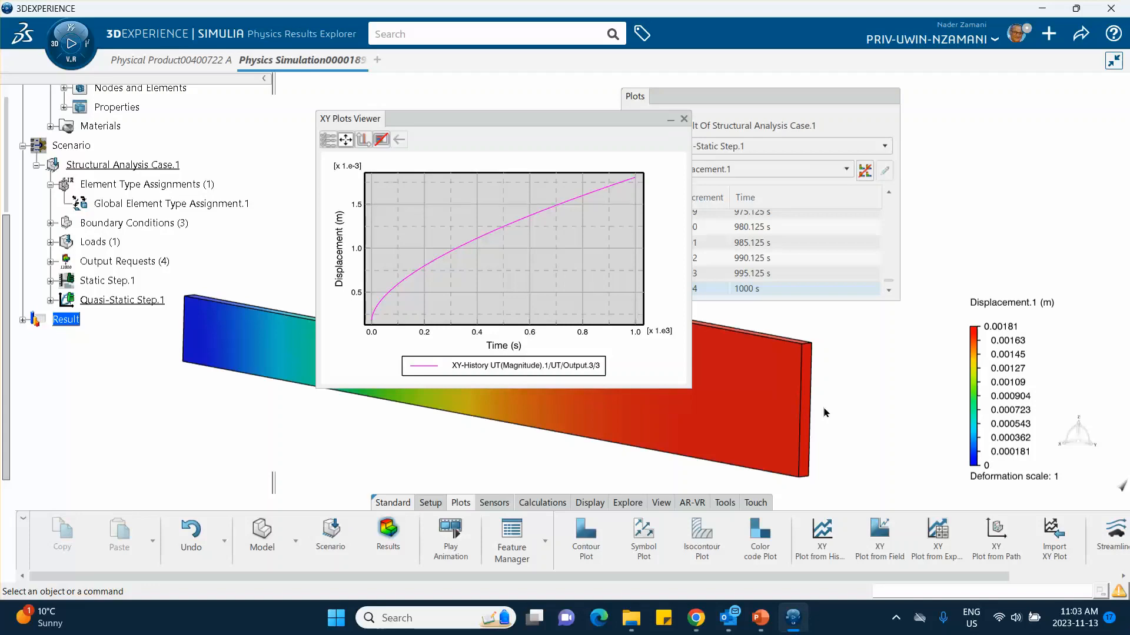
pyautogui.click(896, 619)
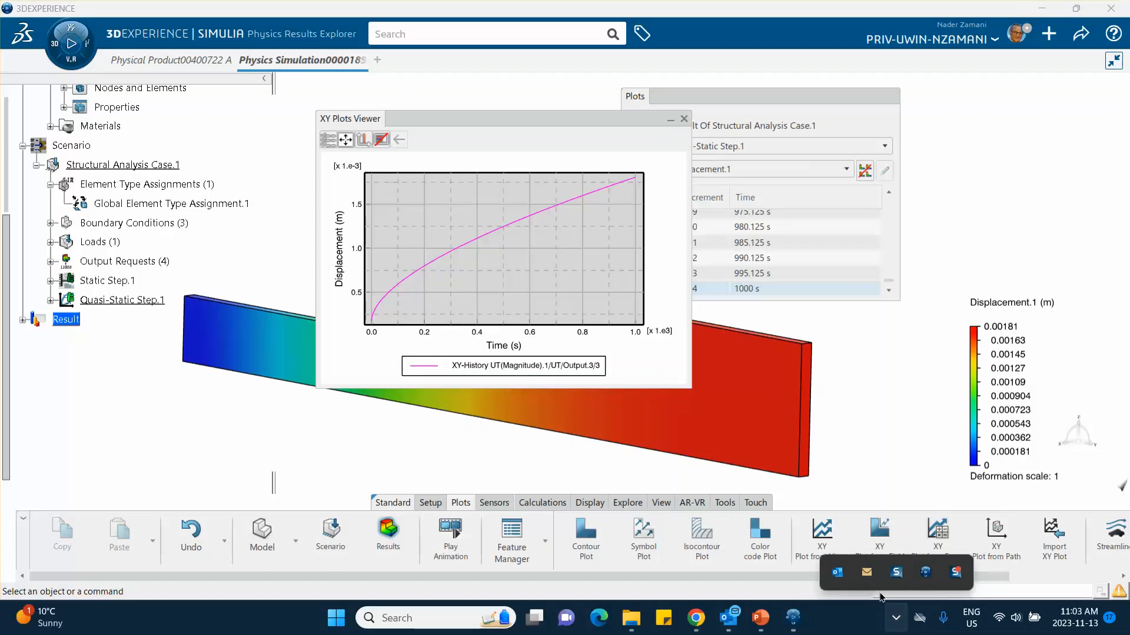